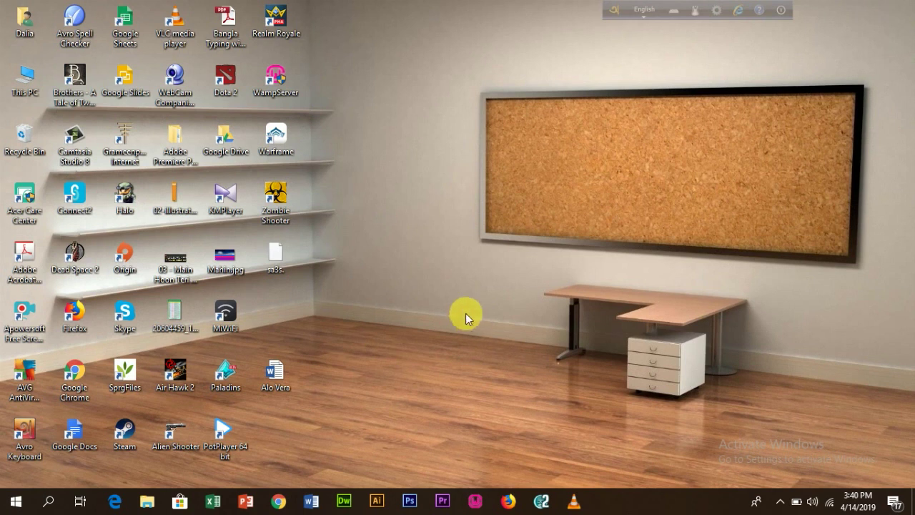
# Step: Refresh the desktop twice and start the PotPlayer 64 bit player
pyautogui.rightClick(411, 175)
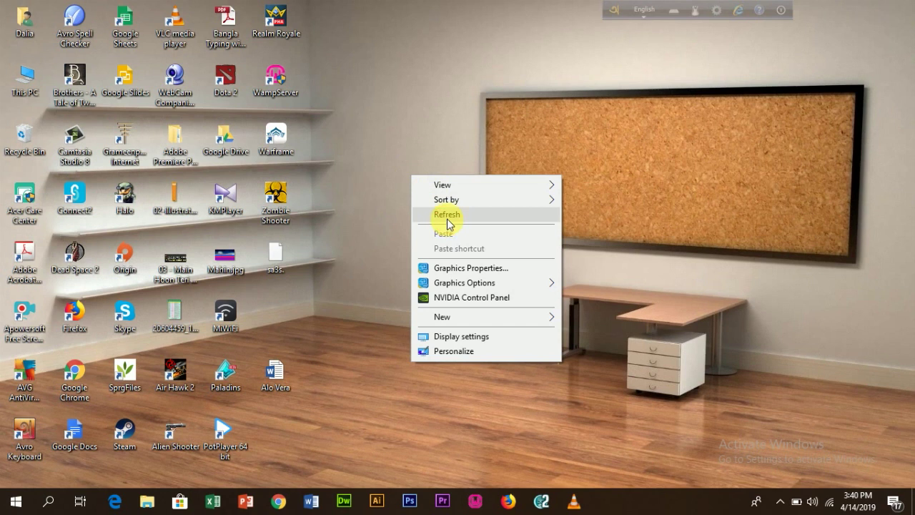
pyautogui.click(447, 220)
pyautogui.rightClick(388, 178)
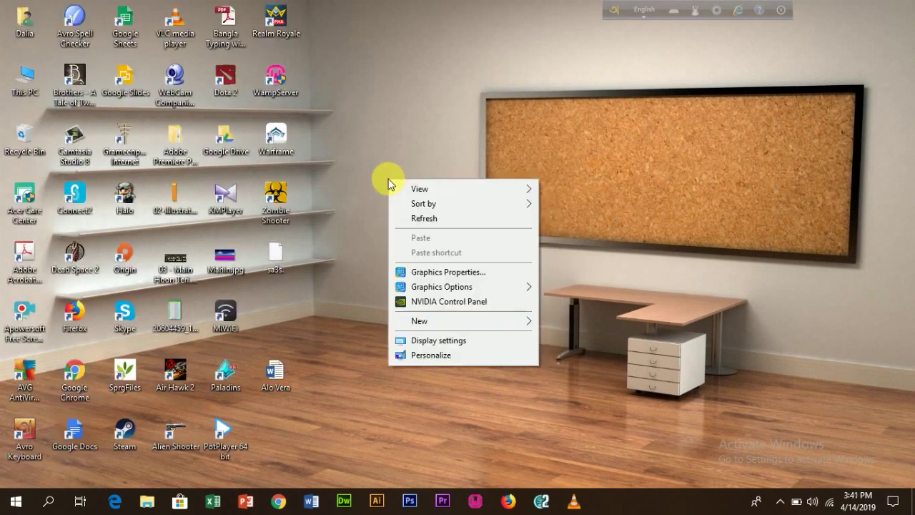
pyautogui.click(429, 220)
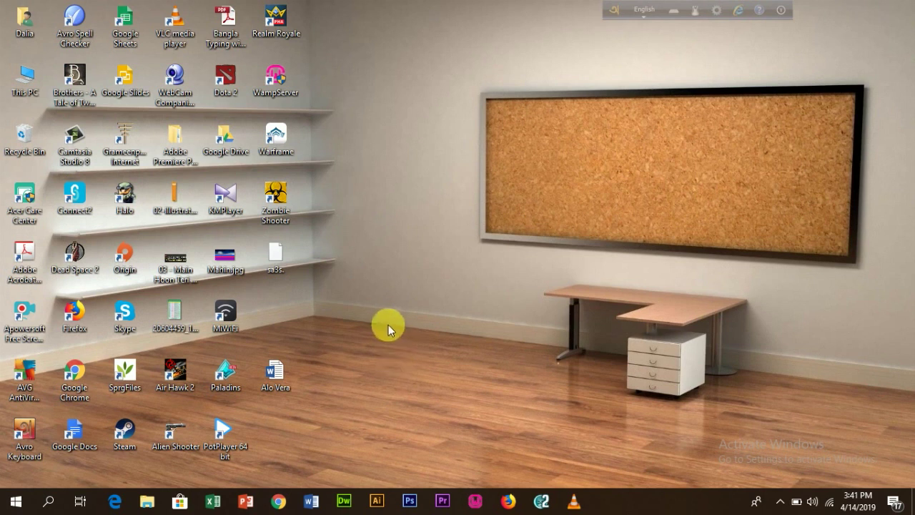
pyautogui.doubleClick(240, 444)
# Step: Launch Word 2013 from the Start menu's app list
pyautogui.click(14, 502)
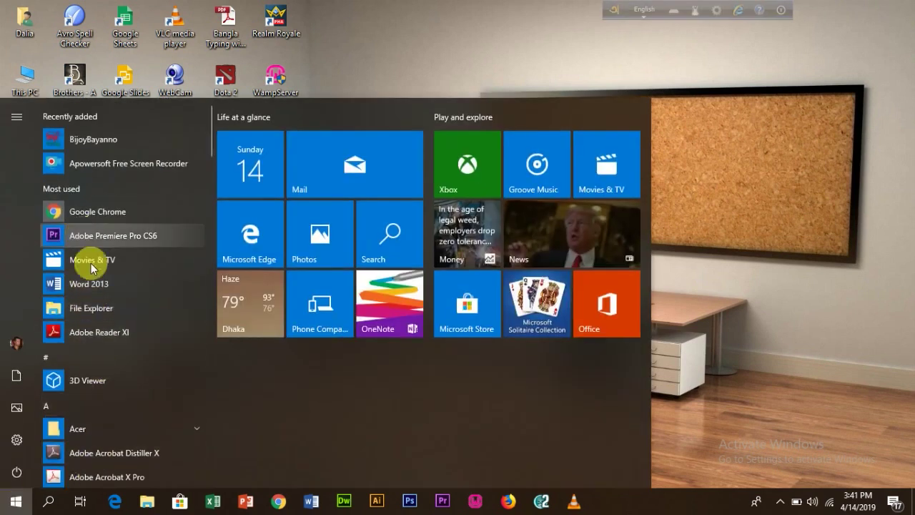
pyautogui.scroll(-5, 93, 250)
pyautogui.scroll(5, 98, 260)
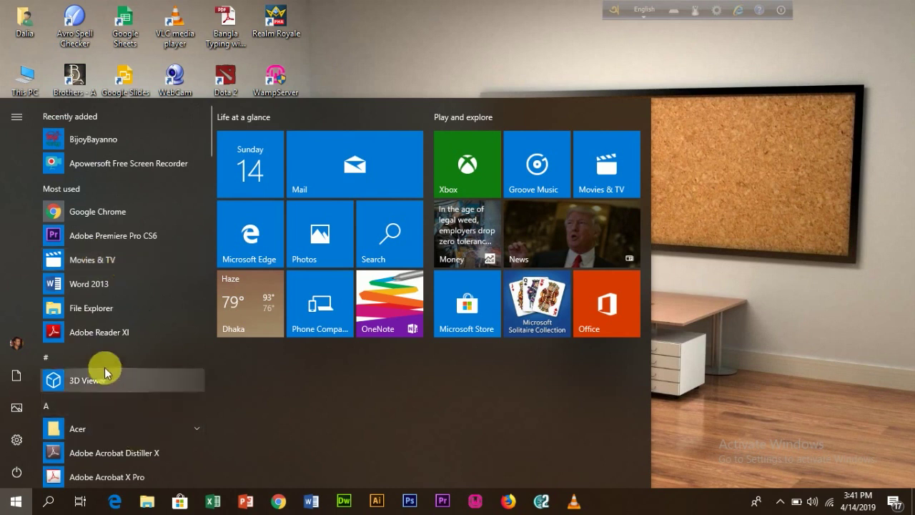
pyautogui.click(91, 288)
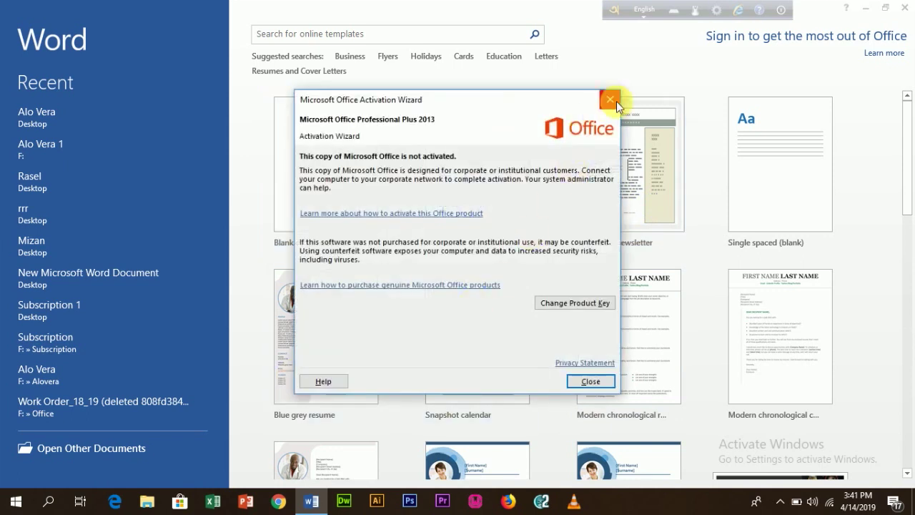
# Step: Dismiss the activation notice, start a blank document, then close Word
pyautogui.click(612, 100)
pyautogui.click(302, 180)
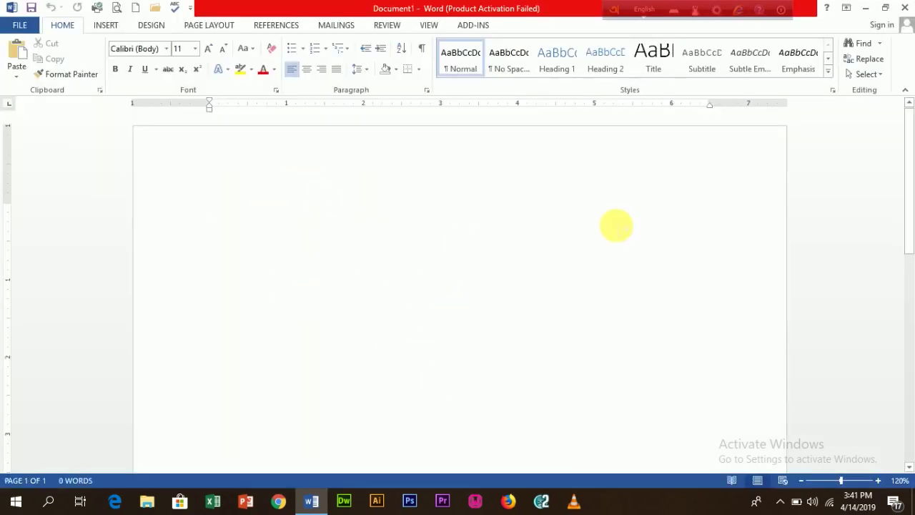
pyautogui.click(906, 12)
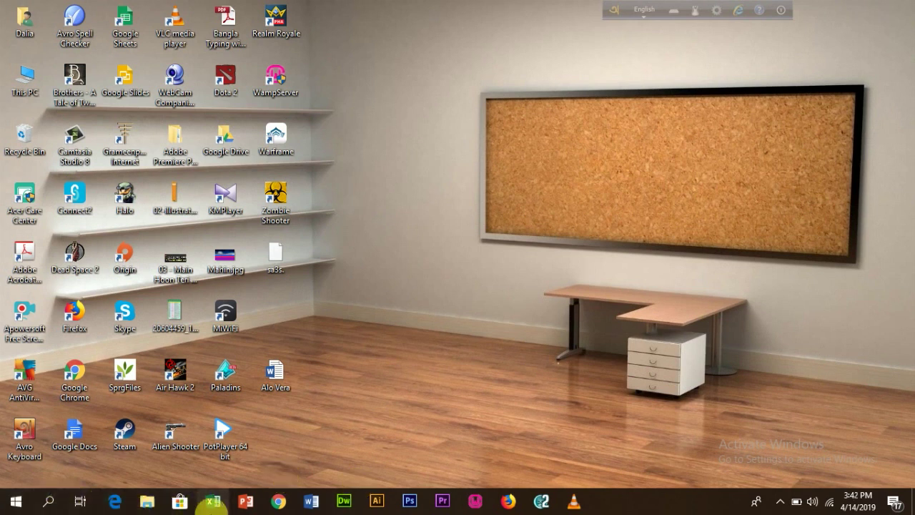
# Step: Relaunch Word from the taskbar, dismiss the activation notice and start a blank document
pyautogui.click(315, 503)
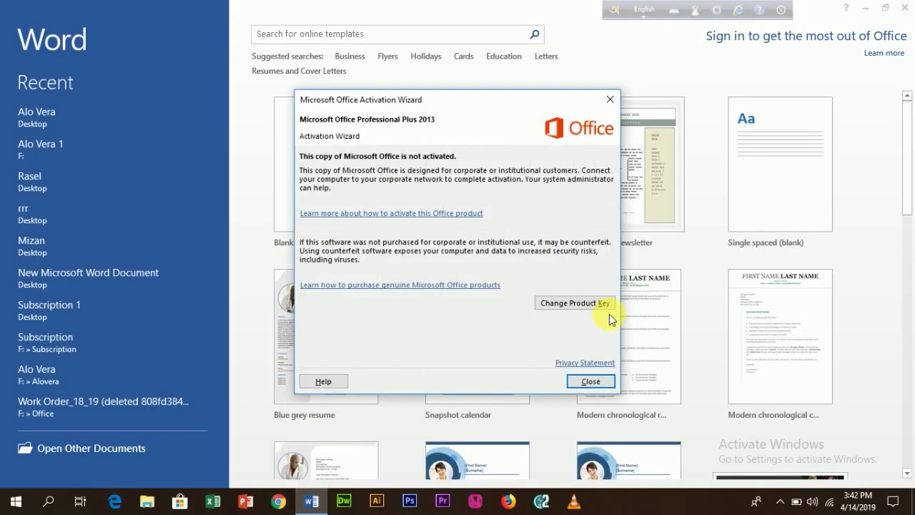
pyautogui.click(610, 100)
pyautogui.click(310, 168)
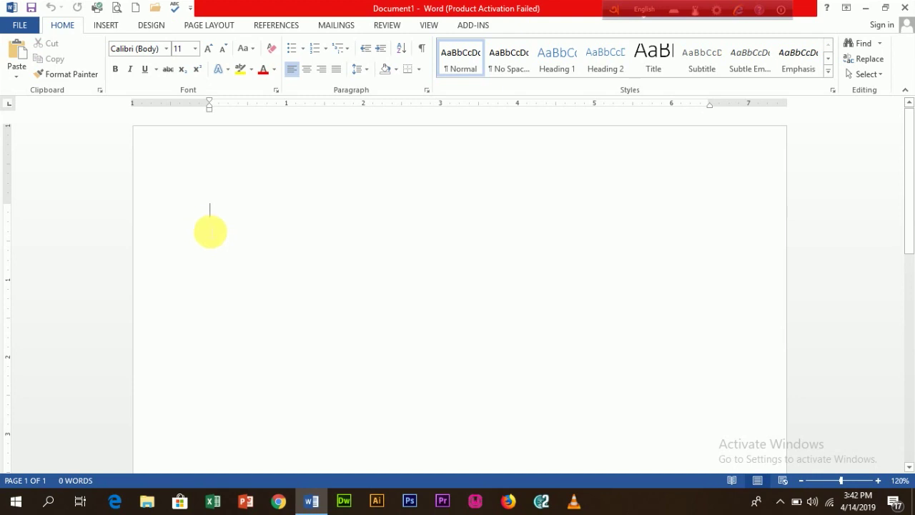
# Step: Go from the File Info page through New to the Open page's Recent Documents
pyautogui.click(18, 25)
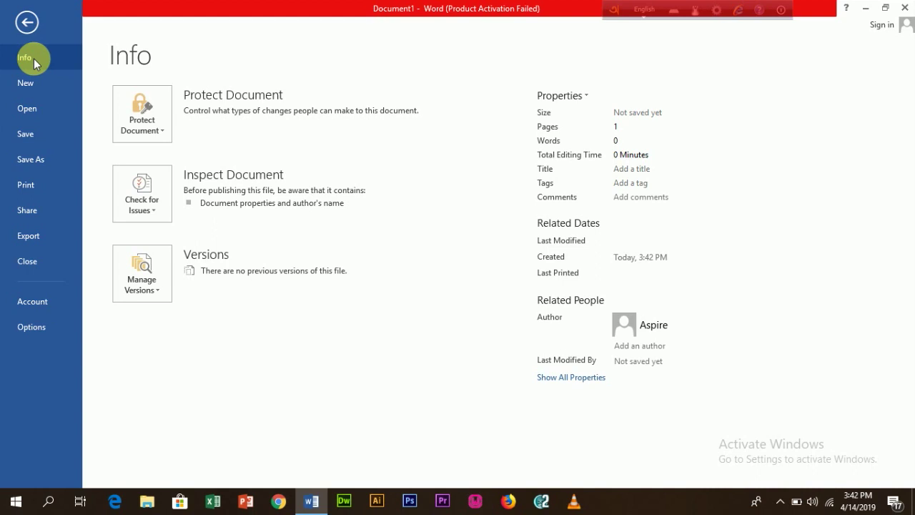
pyautogui.click(25, 82)
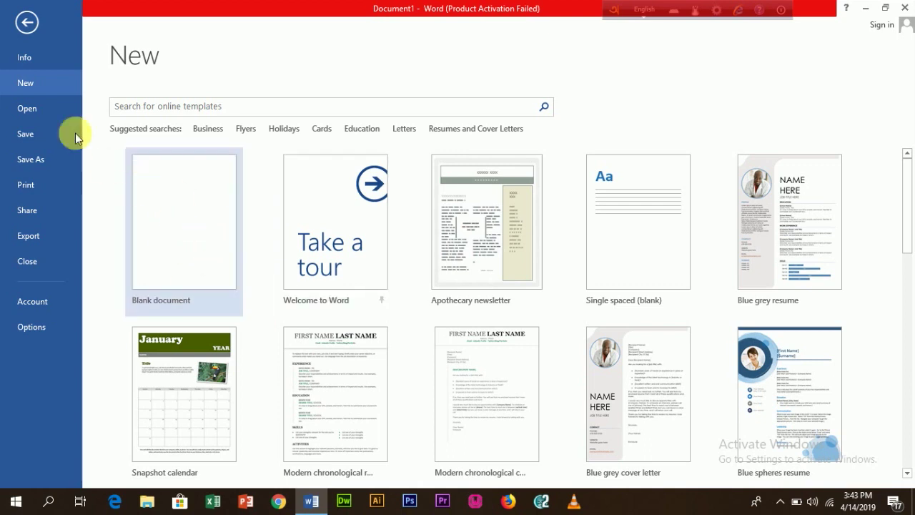
pyautogui.click(40, 112)
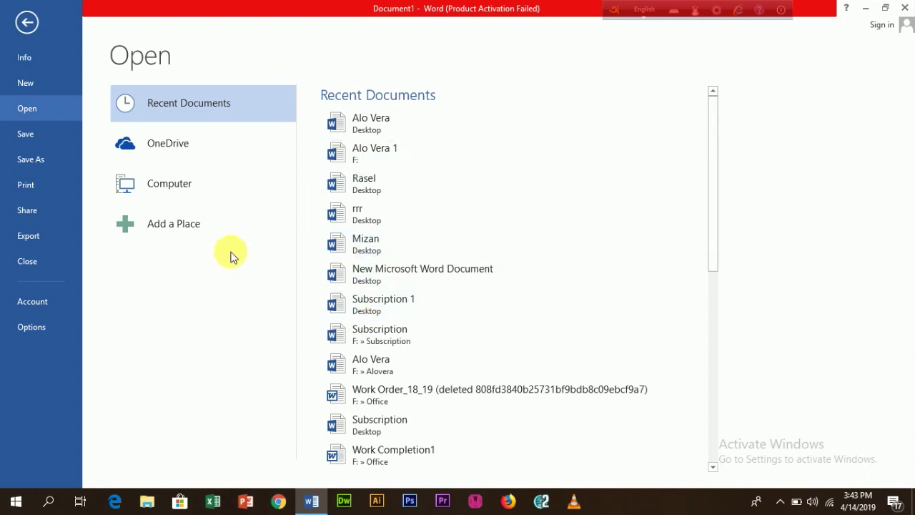
# Step: Browse Computer to New Volume (F:), select Alo Vera 1, and close the dialog without opening it
pyautogui.click(126, 187)
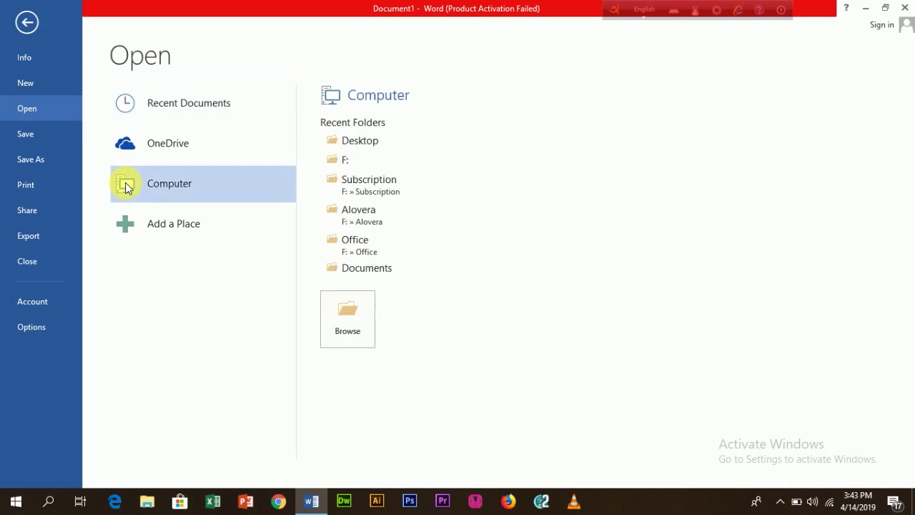
pyautogui.doubleClick(126, 186)
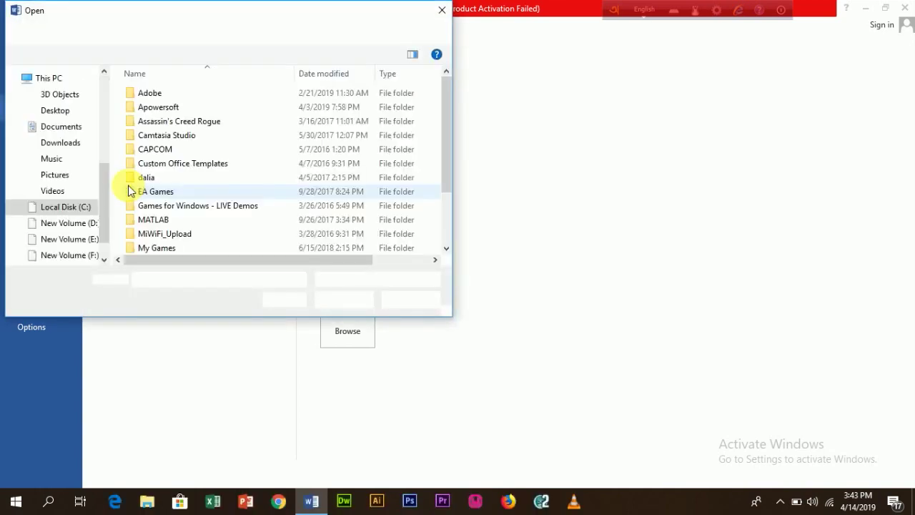
pyautogui.moveTo(107, 217)
pyautogui.mouseDown()
pyautogui.moveTo(103, 108)
pyautogui.moveTo(104, 233)
pyautogui.mouseUp()
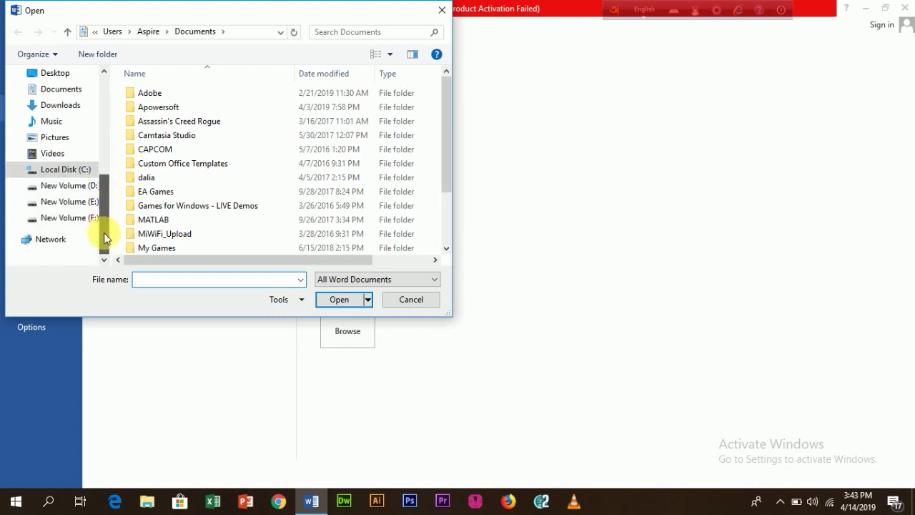
pyautogui.click(60, 219)
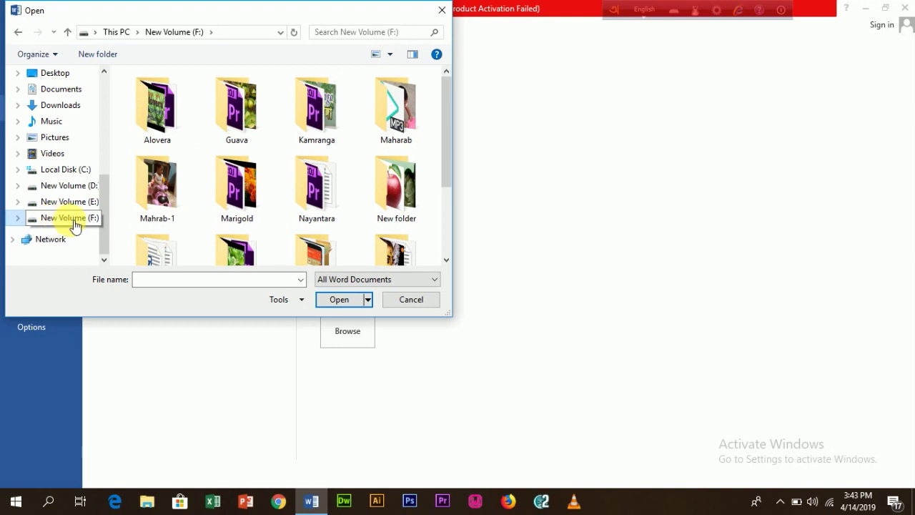
pyautogui.moveTo(443, 131); pyautogui.dragTo(449, 206)
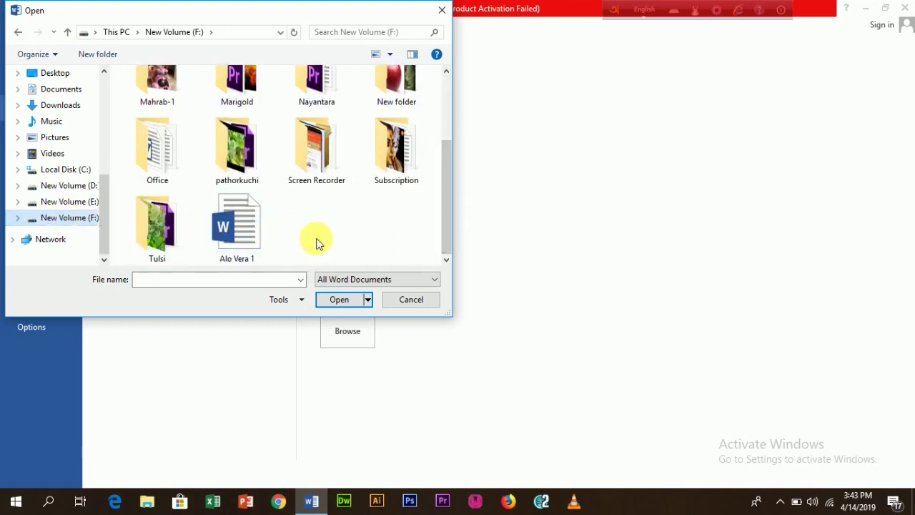
pyautogui.click(247, 227)
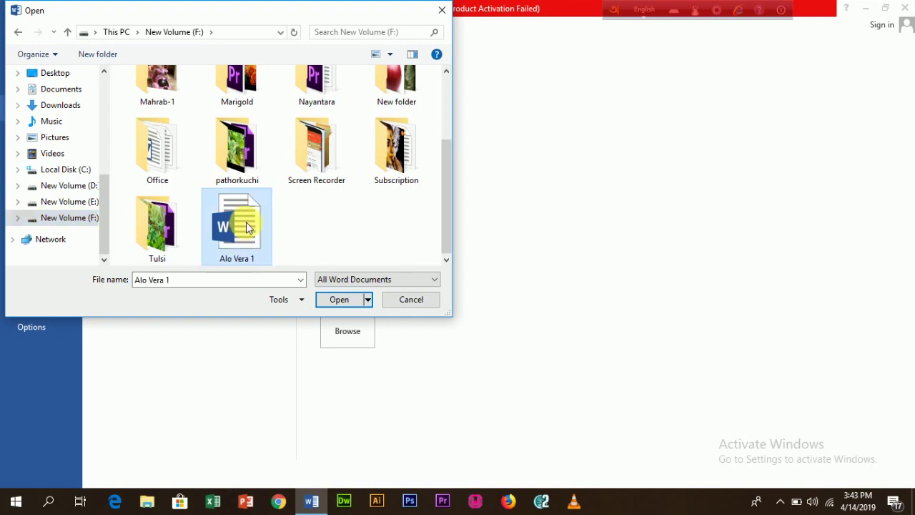
pyautogui.click(441, 10)
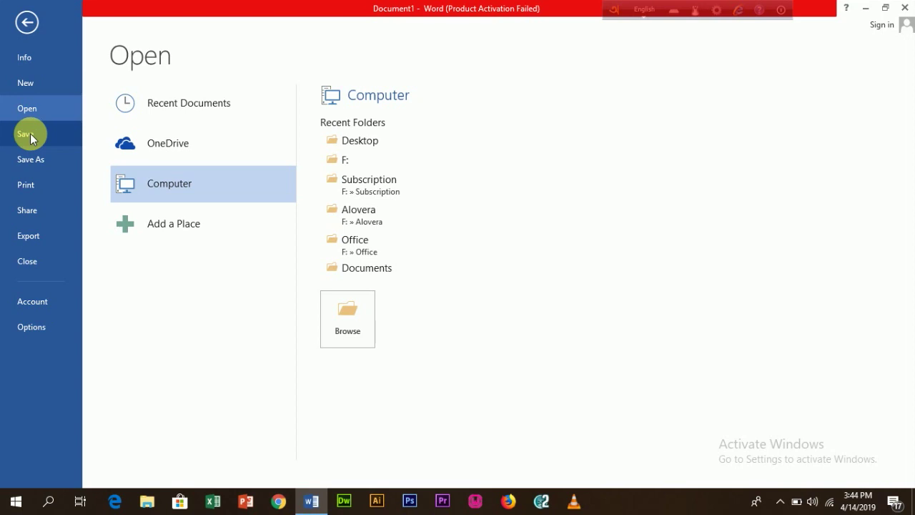
# Step: Open the Save As browser for Computer, cancel it, leave Backstage and close Word unsaved
pyautogui.click(32, 161)
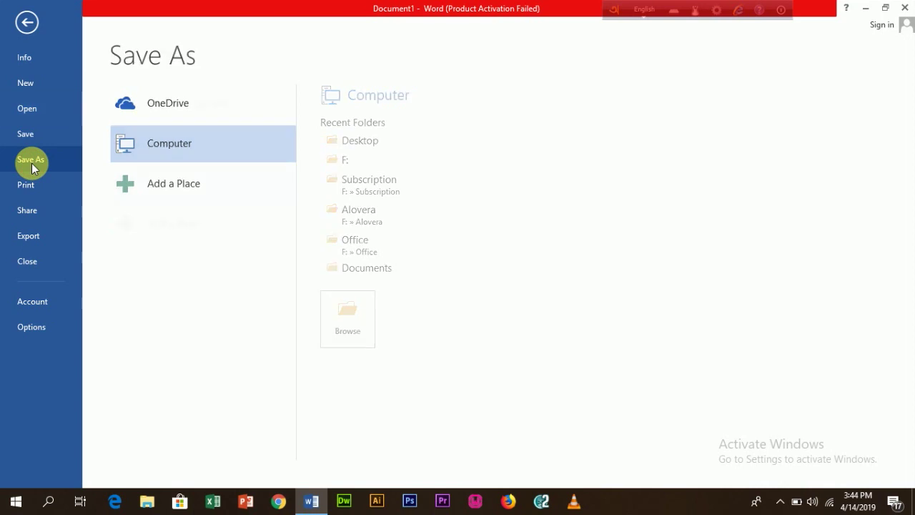
pyautogui.doubleClick(126, 146)
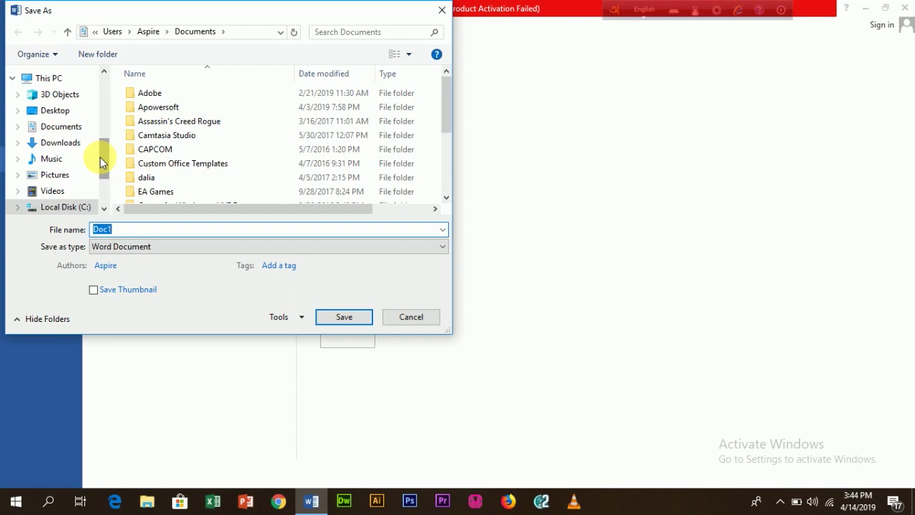
pyautogui.moveTo(102, 158); pyautogui.dragTo(96, 96)
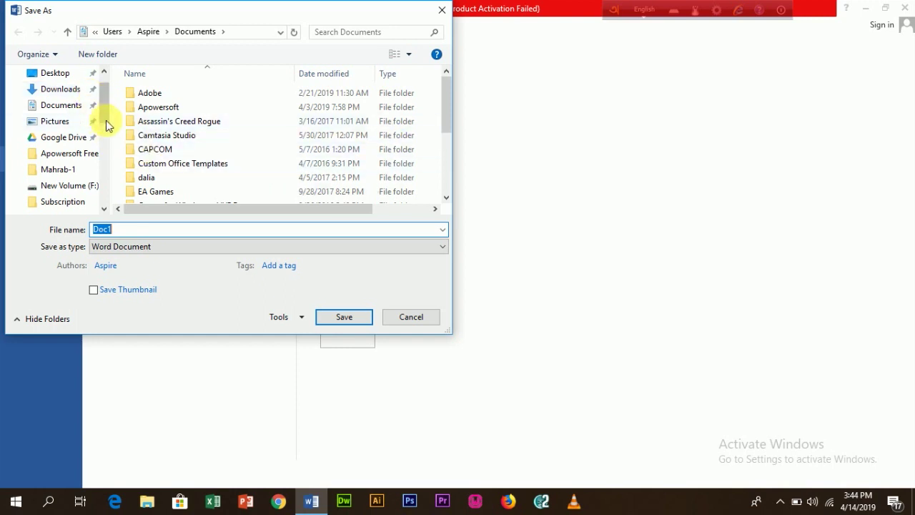
pyautogui.moveTo(103, 116); pyautogui.dragTo(112, 204)
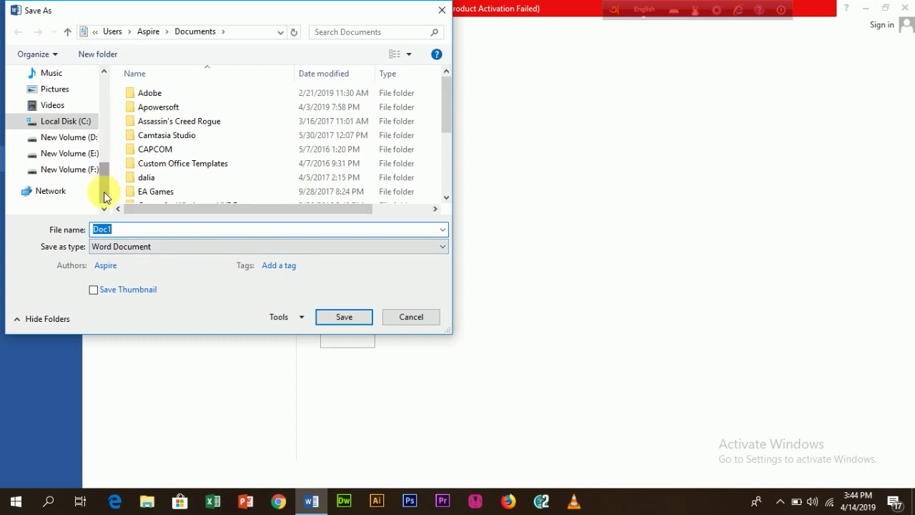
pyautogui.click(440, 9)
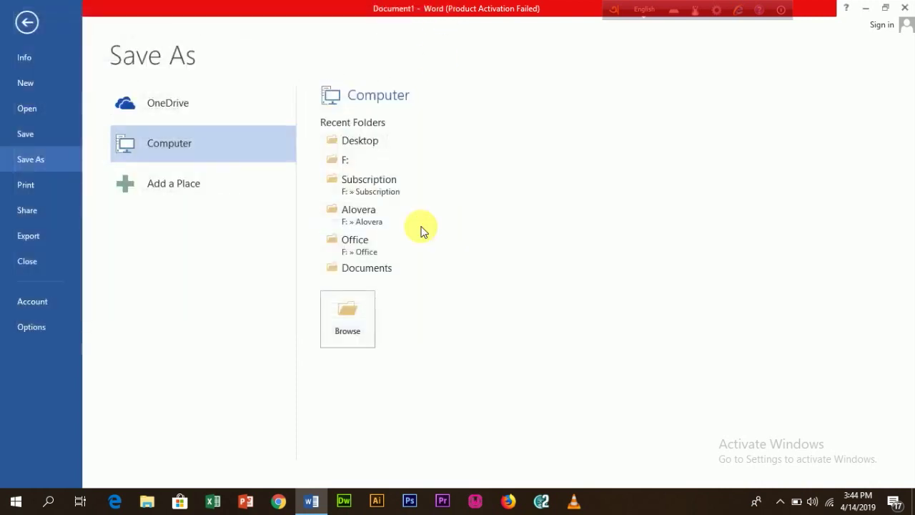
pyautogui.click(908, 10)
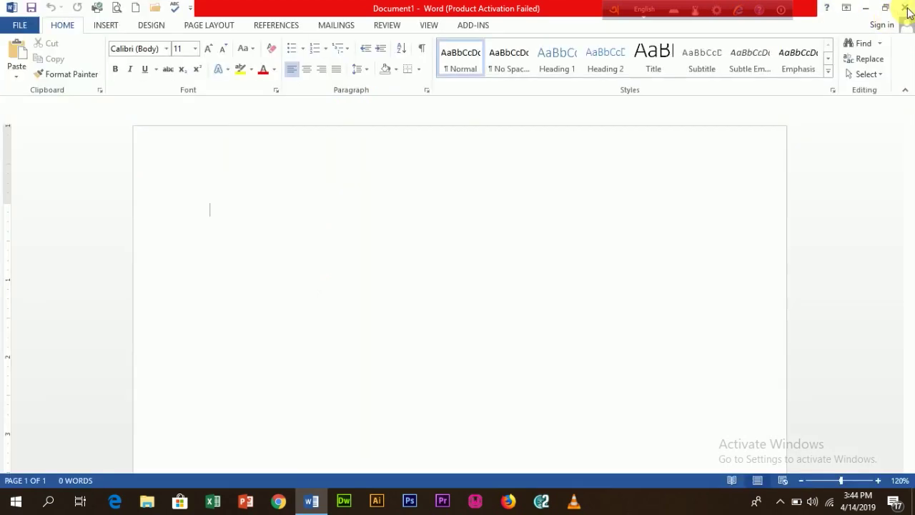
pyautogui.click(907, 10)
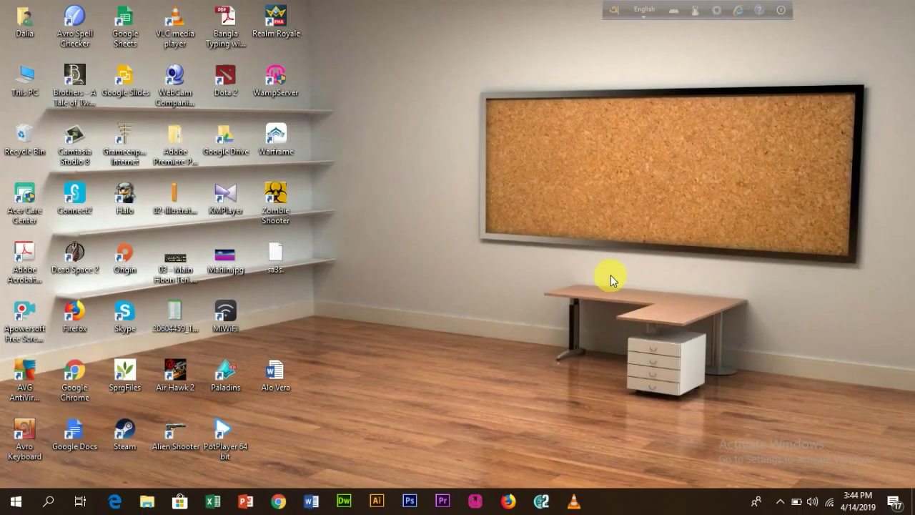
# Step: Refresh the desktop, open the Alo Vera document, close the activation wizard and click into the text
pyautogui.rightClick(449, 152)
pyautogui.click(486, 190)
pyautogui.doubleClick(274, 372)
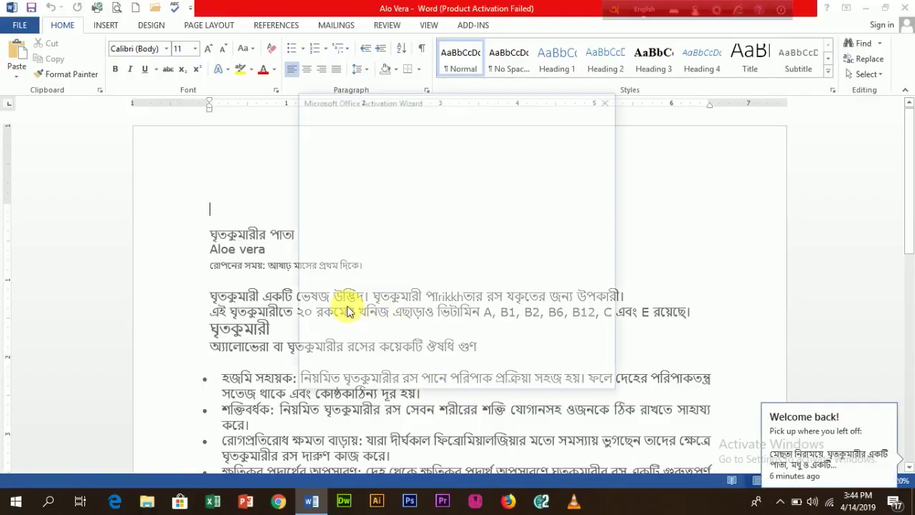
pyautogui.click(609, 99)
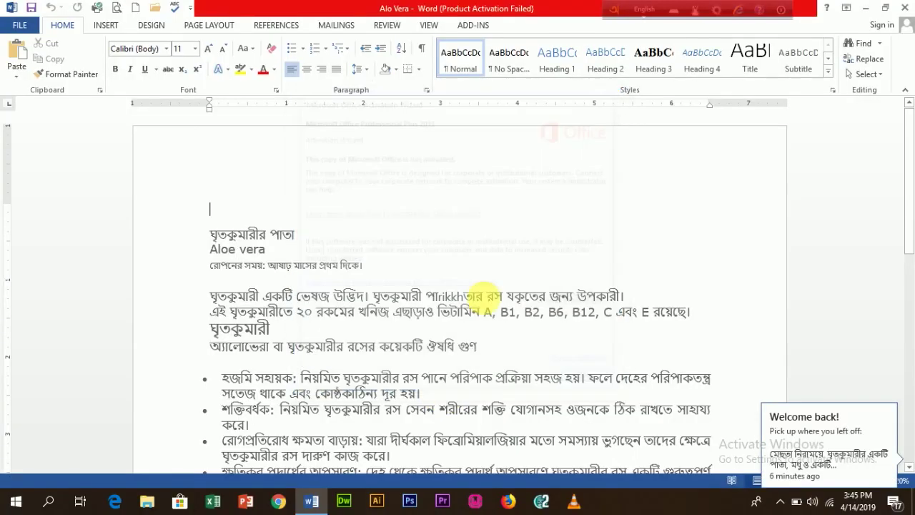
pyautogui.click(426, 296)
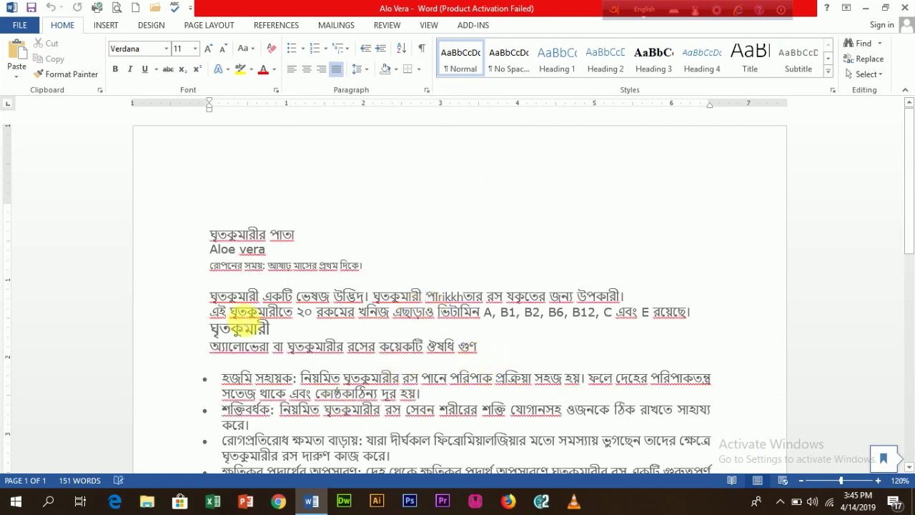
# Step: Save a copy to the Desktop, appending 12 to the file name to make 'Alo Vera 12'
pyautogui.click(19, 27)
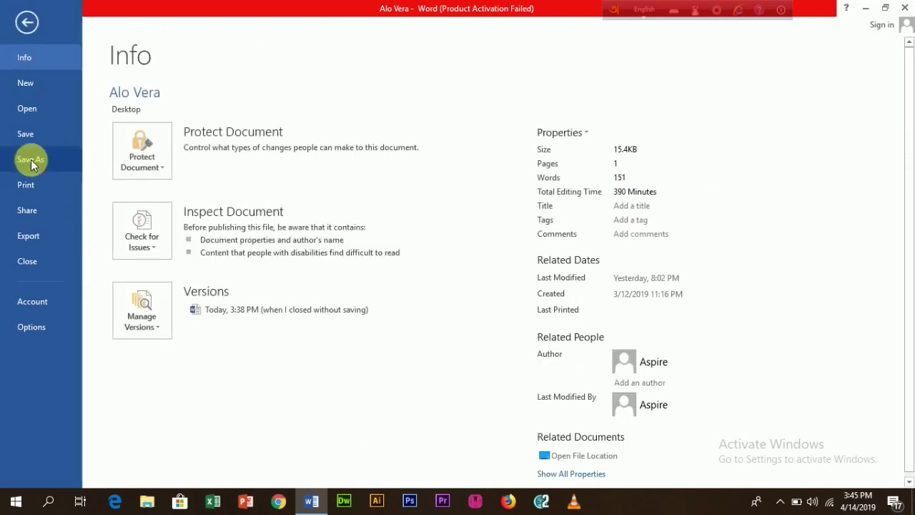
pyautogui.click(31, 159)
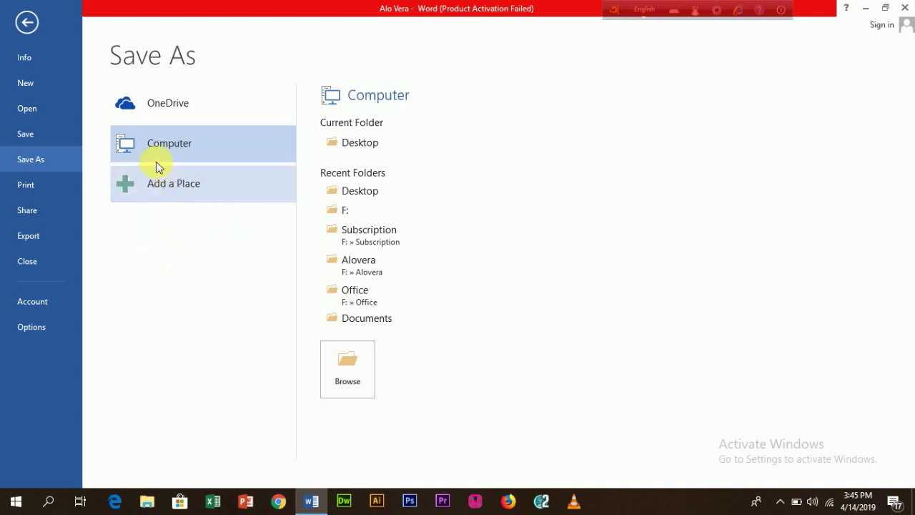
pyautogui.click(125, 145)
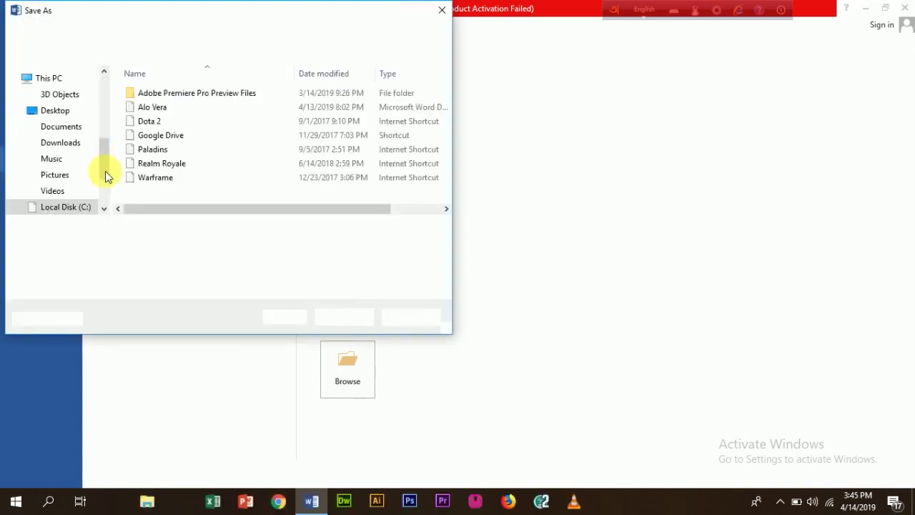
pyautogui.scroll(5, 105, 173)
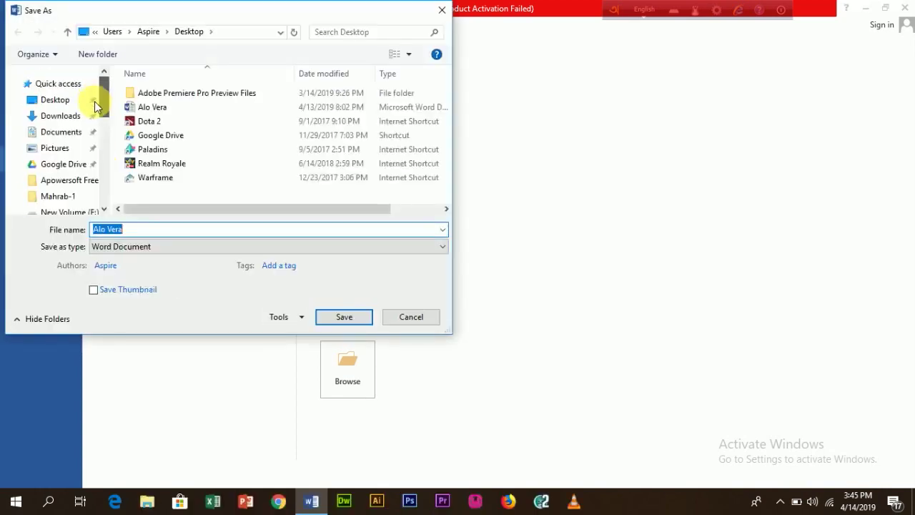
pyautogui.click(53, 104)
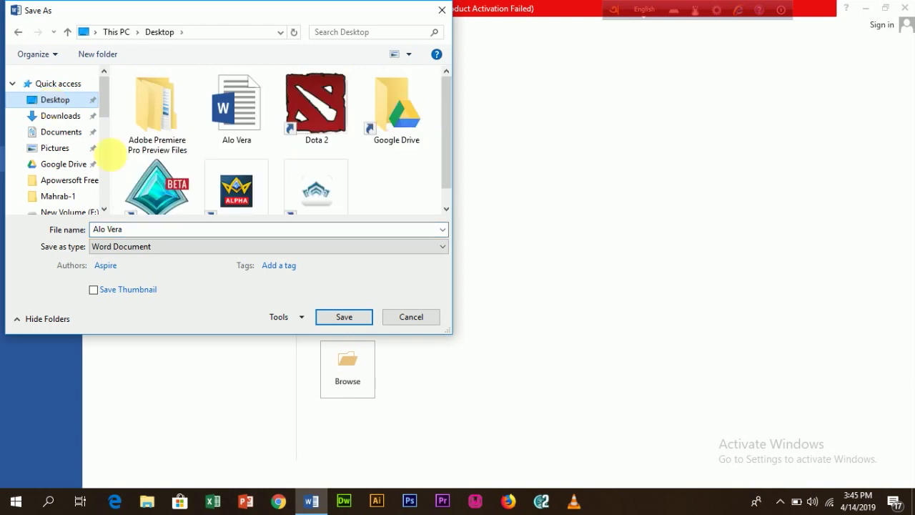
pyautogui.click(143, 230)
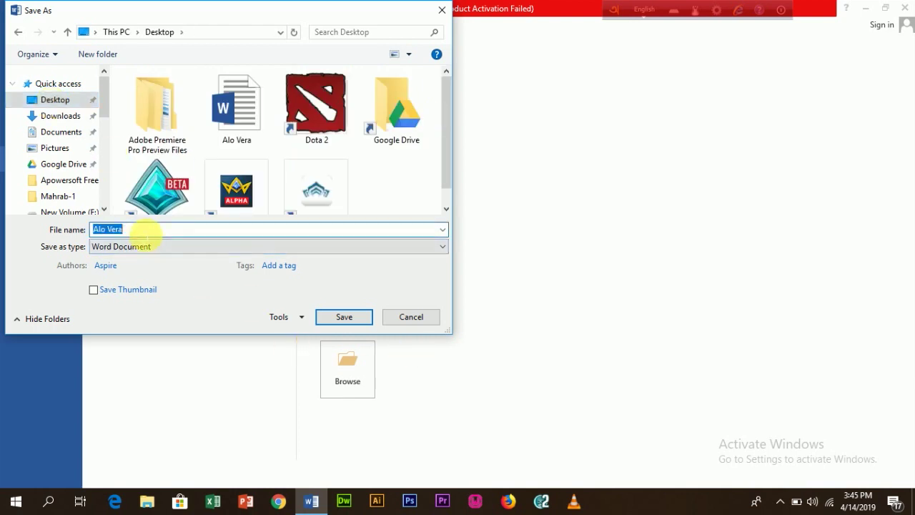
pyautogui.click(143, 230)
pyautogui.write('12')
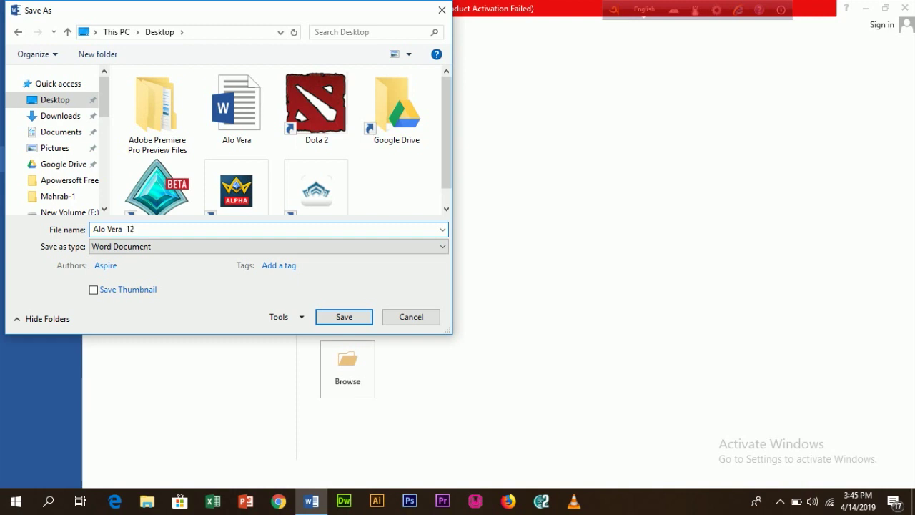
pyautogui.click(361, 319)
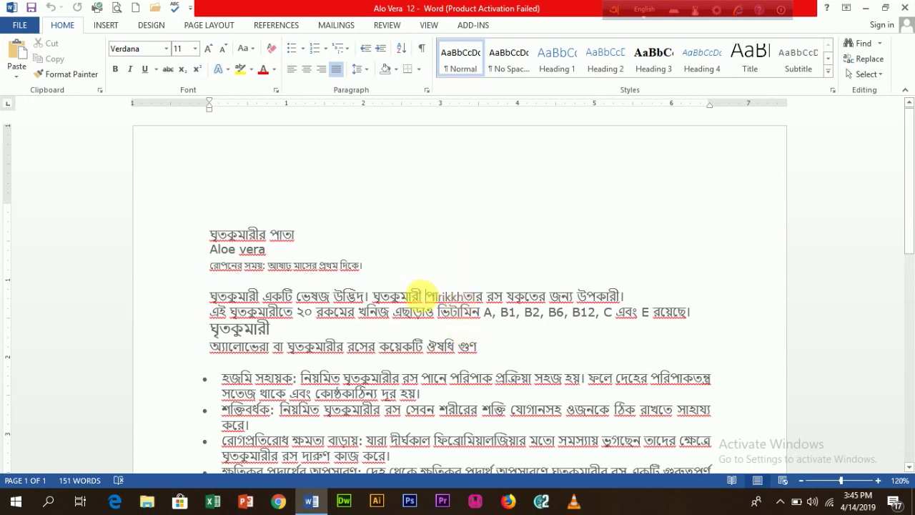
# Step: Open the File backstage and go to the Print page
pyautogui.click(19, 24)
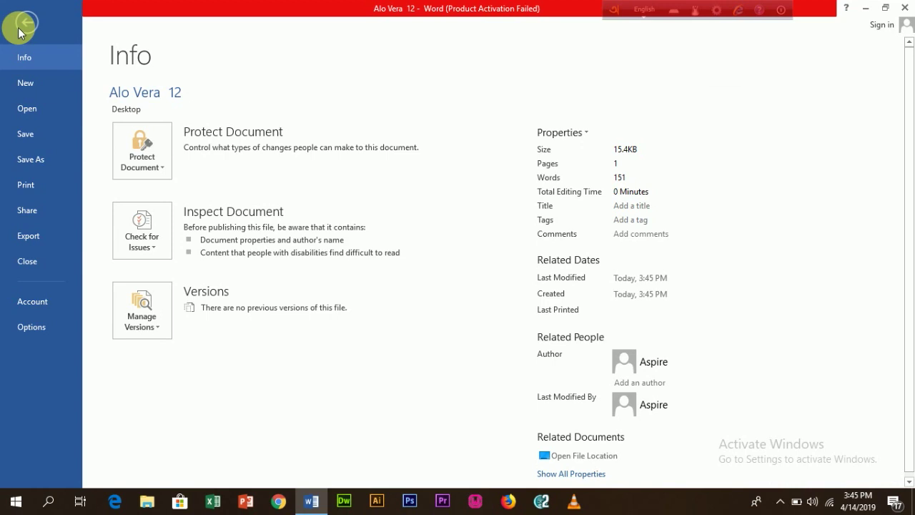
pyautogui.click(26, 187)
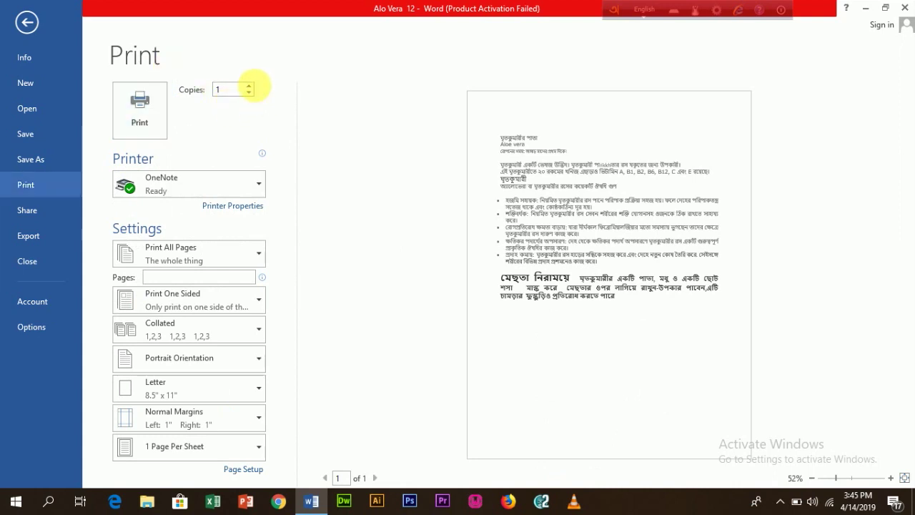
# Step: Raise the print copies to 2 and 3, then return them to 1
pyautogui.click(249, 93)
pyautogui.click(250, 88)
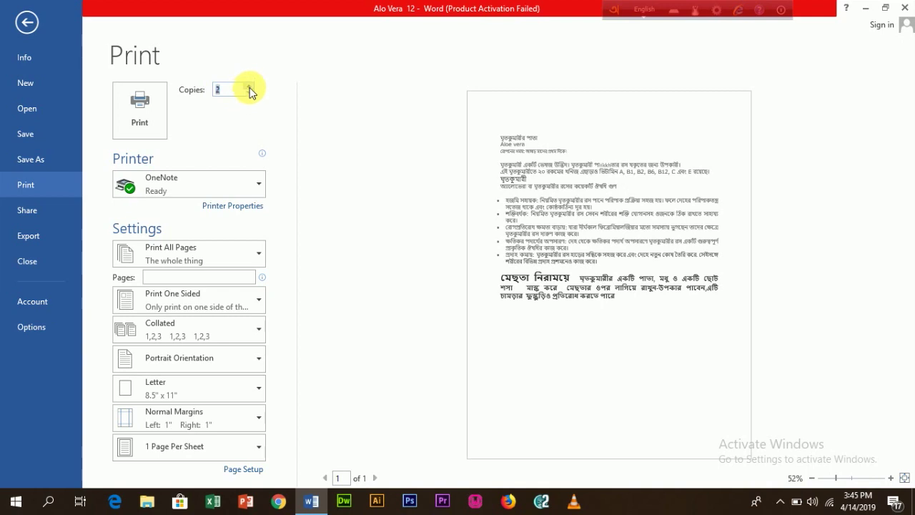
pyautogui.click(250, 89)
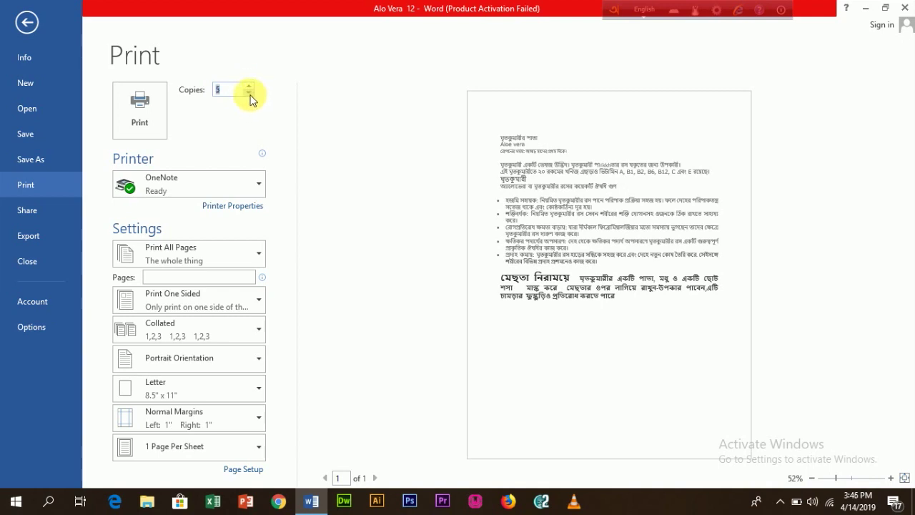
pyautogui.click(249, 93)
pyautogui.click(249, 94)
pyautogui.moveTo(243, 195)
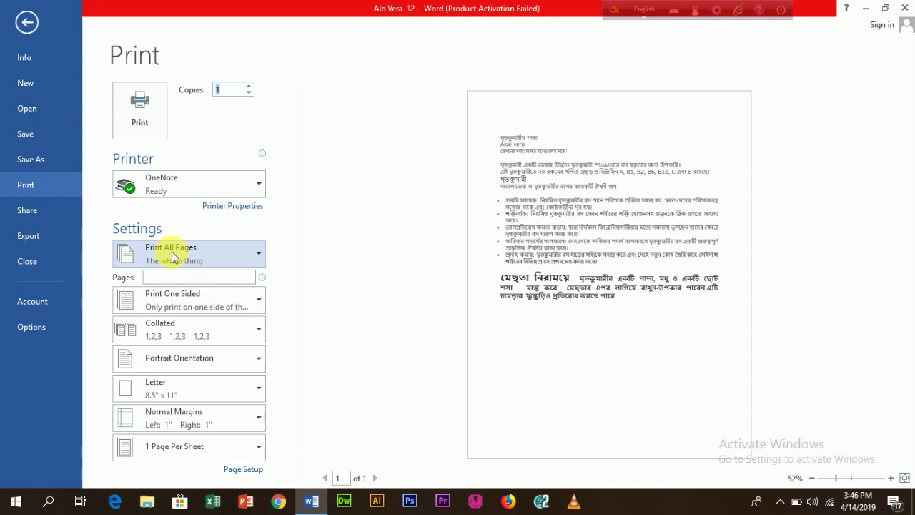
# Step: Change the print range from Print All Pages to Print Current Page
pyautogui.click(258, 259)
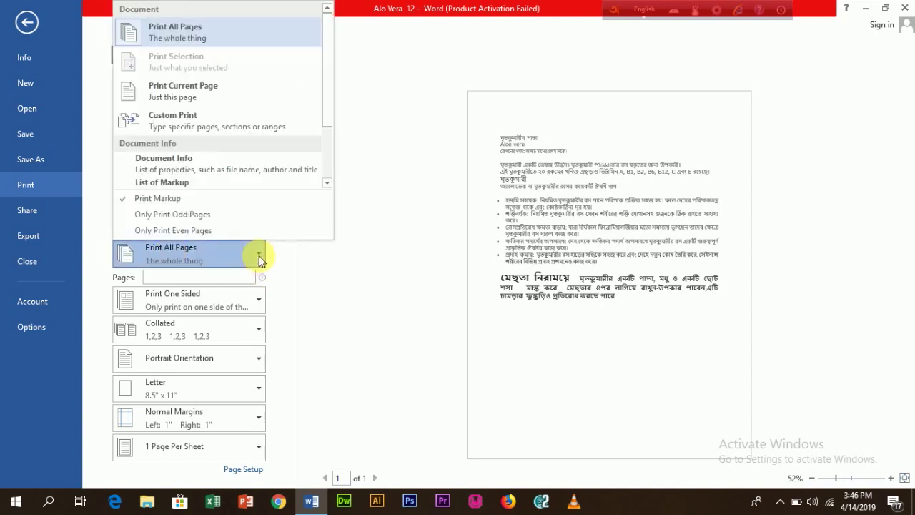
pyautogui.click(184, 93)
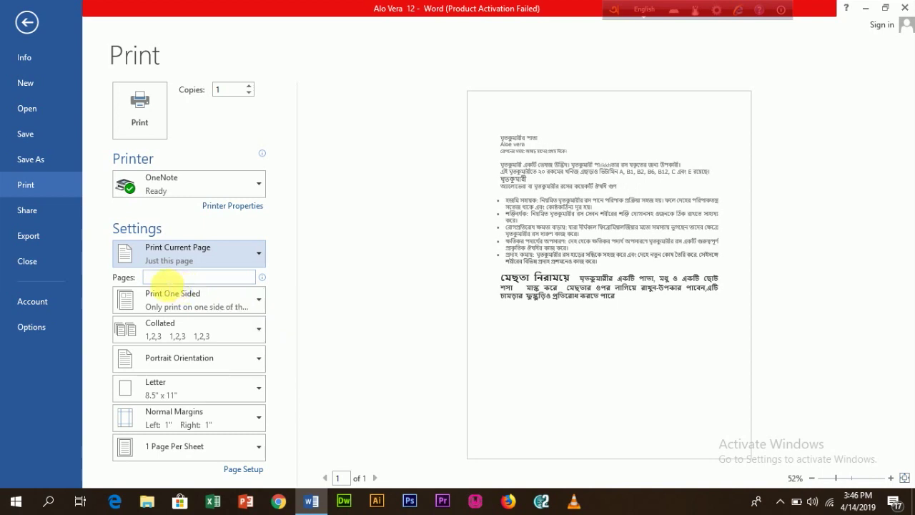
pyautogui.click(173, 278)
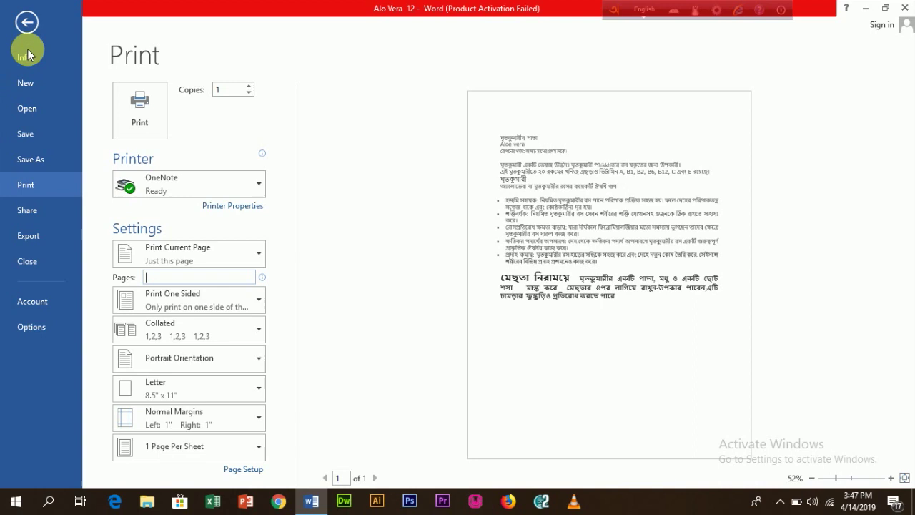
# Step: Copy the heading 'ঘৃতকুমারীর পাতা' and paste it at the end of the line ending in গুণ
pyautogui.click(25, 25)
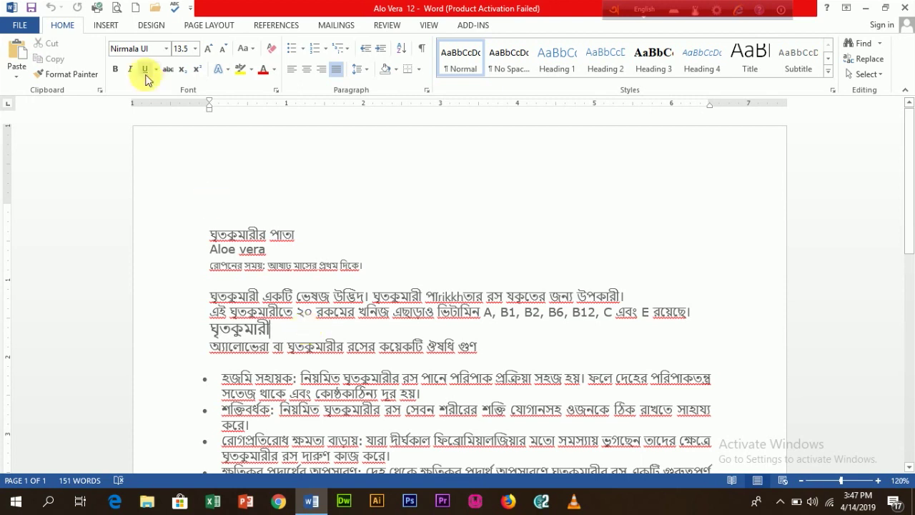
pyautogui.click(368, 296)
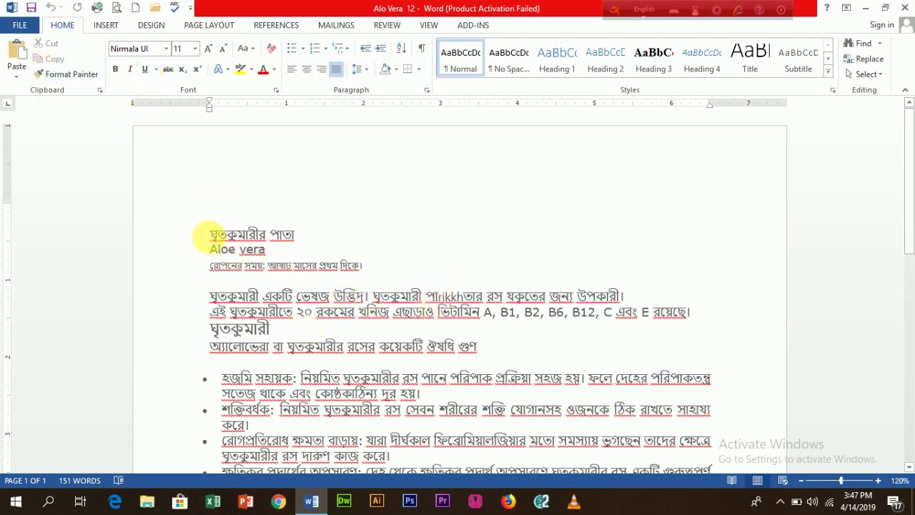
pyautogui.moveTo(213, 237); pyautogui.dragTo(302, 237)
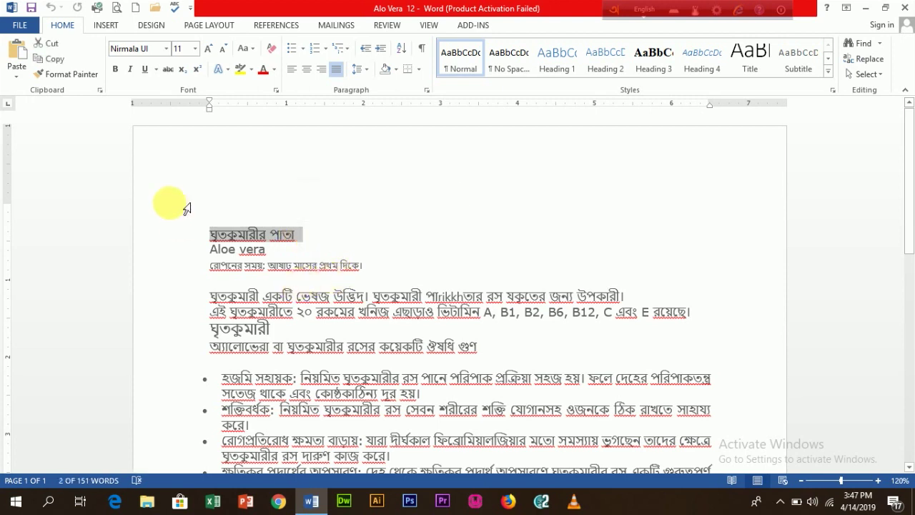
pyautogui.click(56, 60)
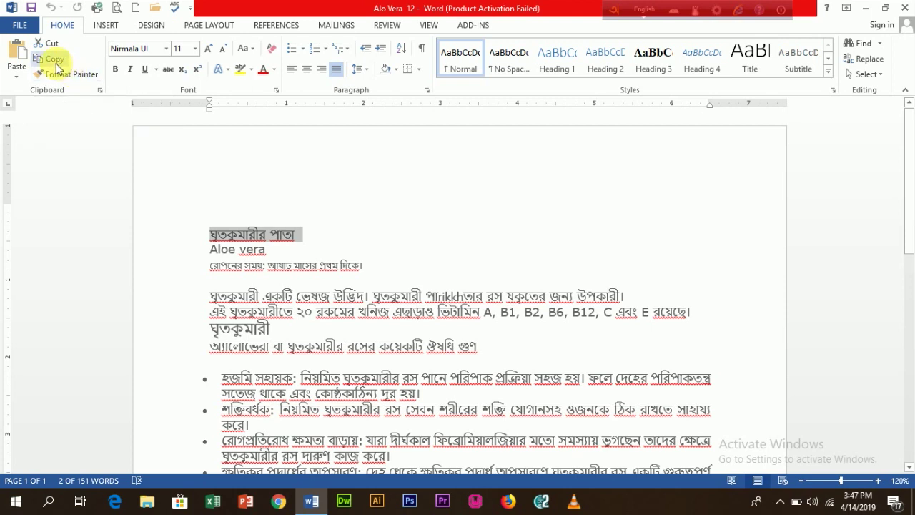
pyautogui.scroll(-3, 407, 328)
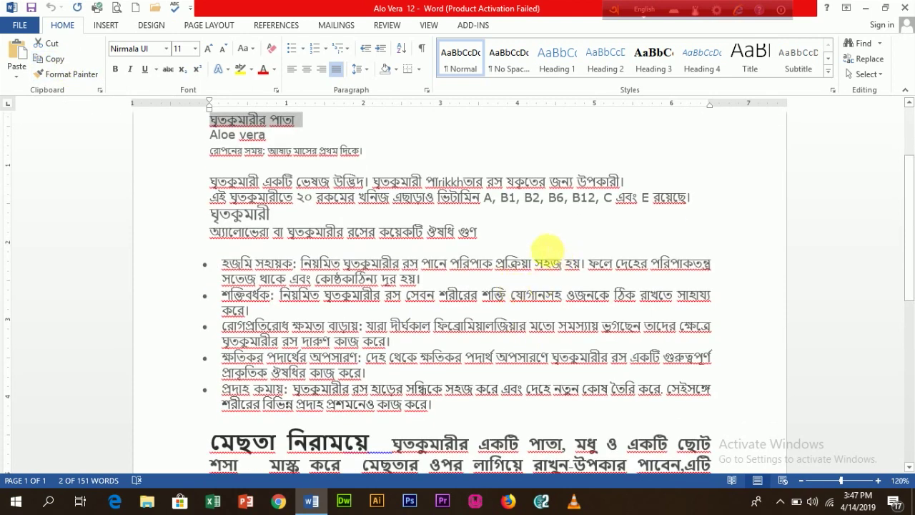
pyautogui.click(512, 240)
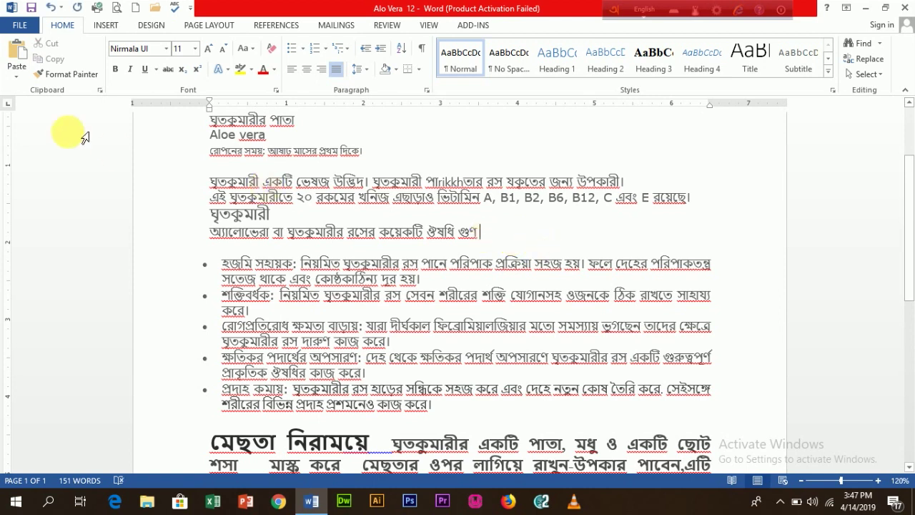
pyautogui.click(15, 56)
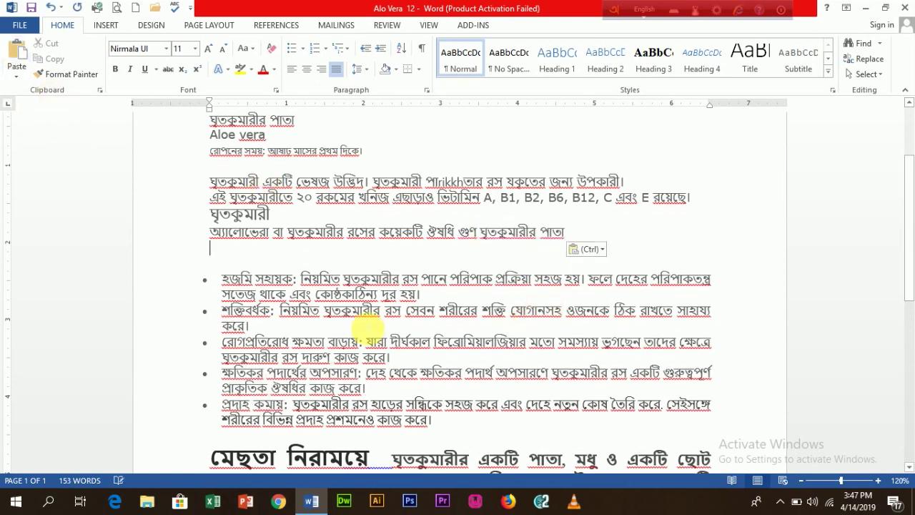
pyautogui.scroll(3, 365, 330)
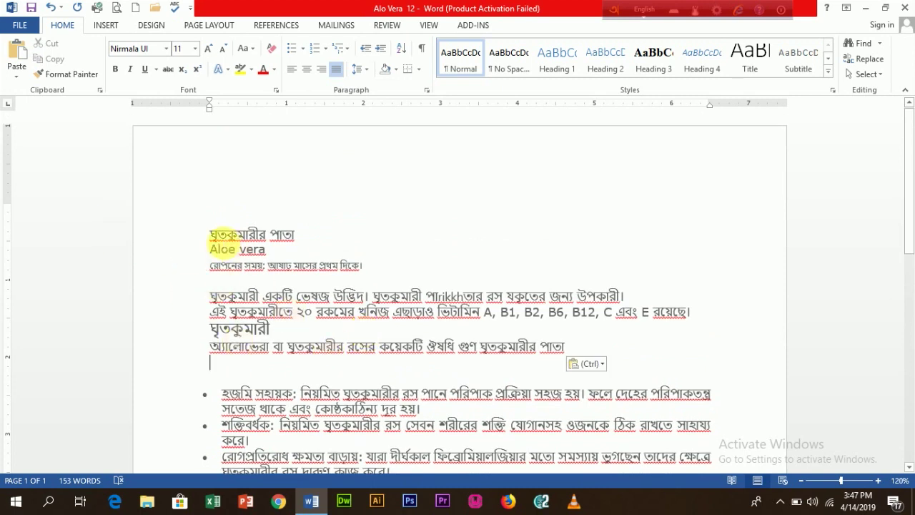
pyautogui.moveTo(213, 239); pyautogui.dragTo(321, 241)
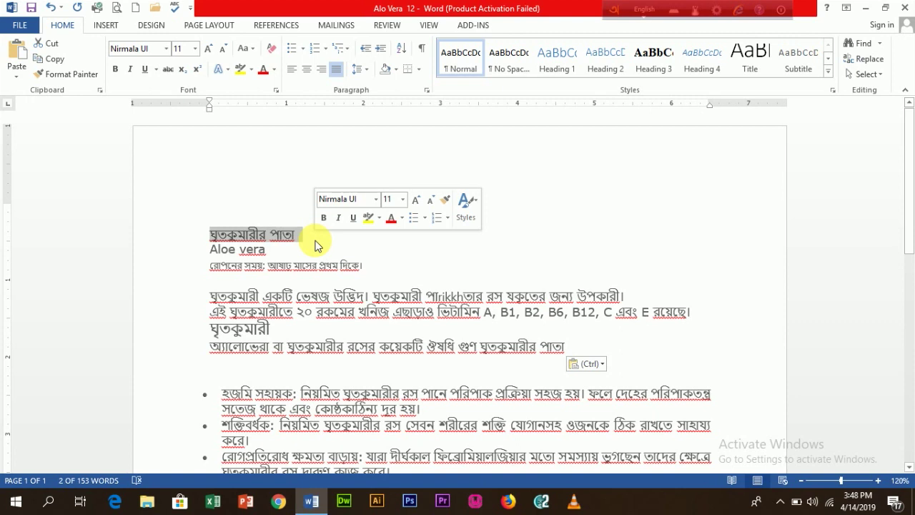
# Step: Cut the heading line from the top and paste it back at the new spot
pyautogui.click(45, 44)
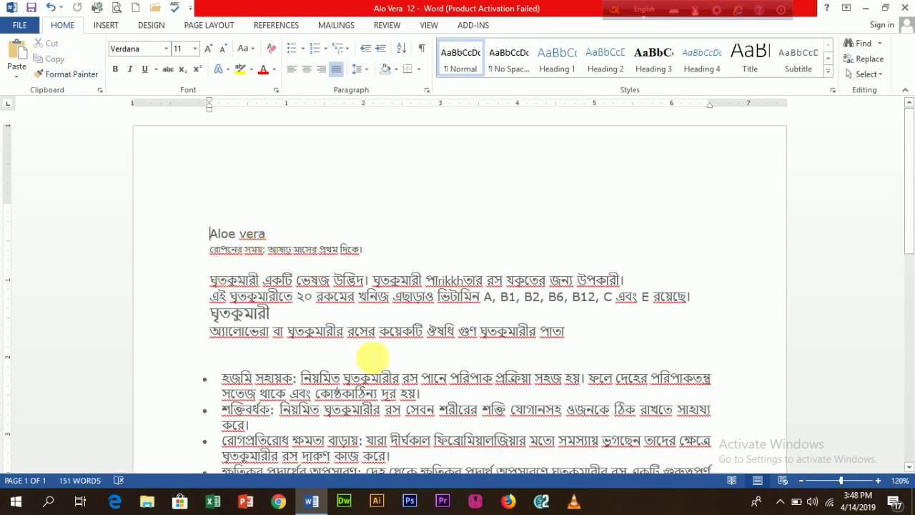
pyautogui.click(300, 313)
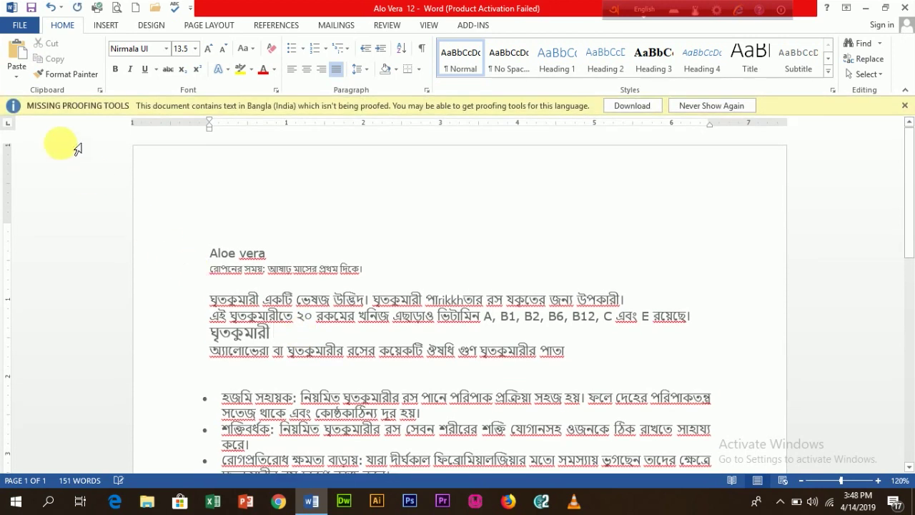
pyautogui.click(18, 61)
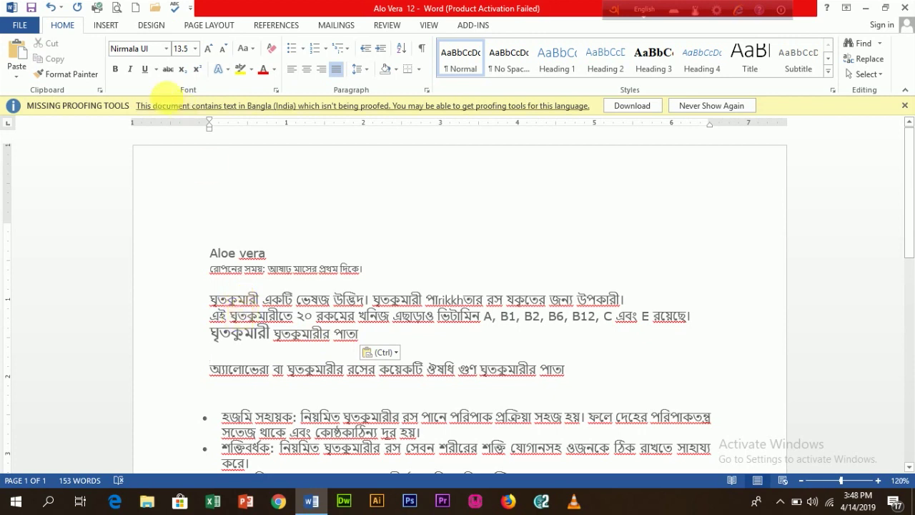
# Step: Paste a copy of the 'Aloe vera' title after পাতা on the third line
pyautogui.moveTo(202, 262); pyautogui.dragTo(269, 254)
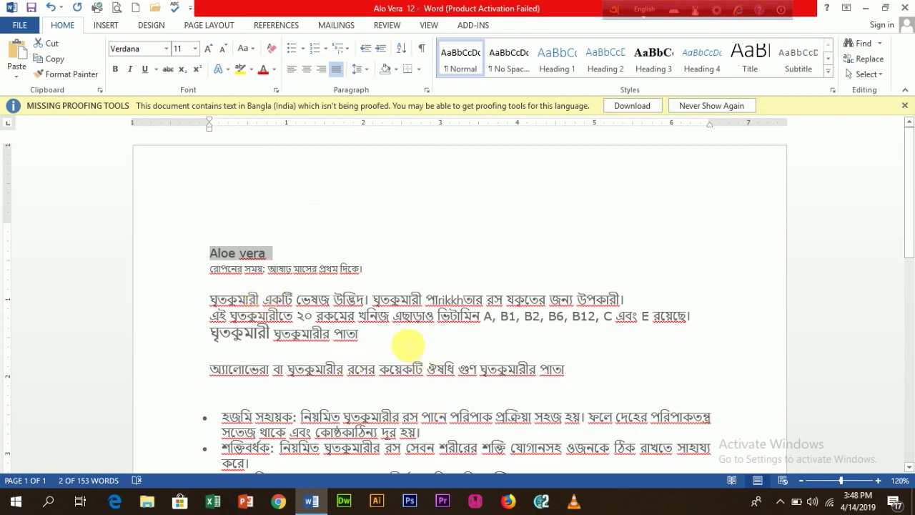
pyautogui.click(407, 347)
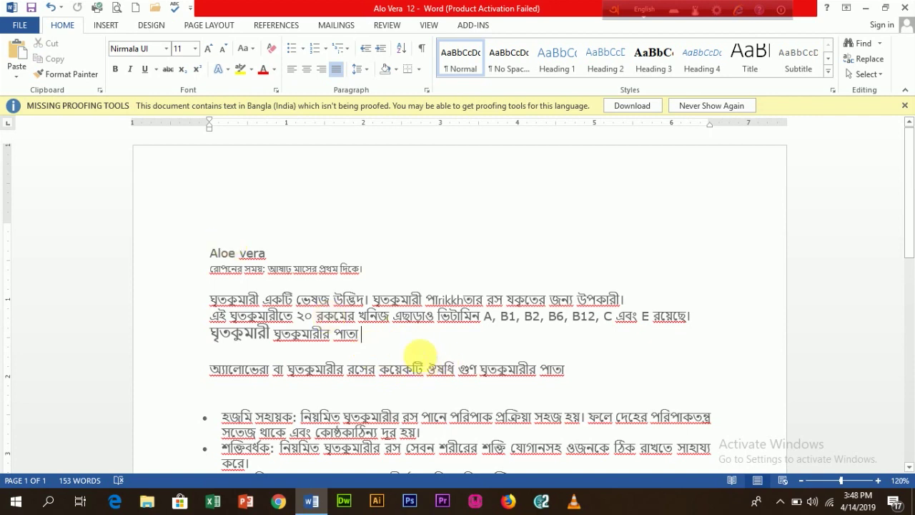
pyautogui.hotkey('ctrl', 'v')
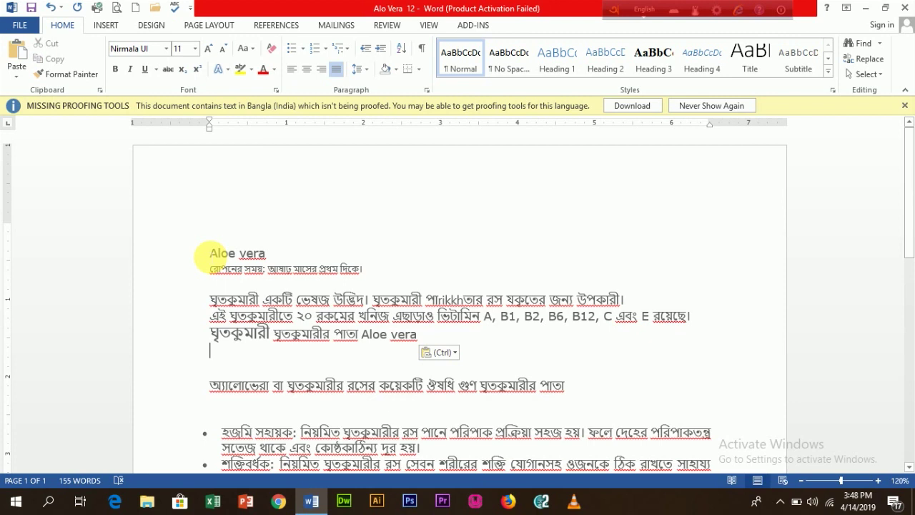
# Step: Remove 'Aloe vera' from the top and paste it on the empty line above অ্যালোভেরা বা
pyautogui.moveTo(209, 253); pyautogui.dragTo(266, 256)
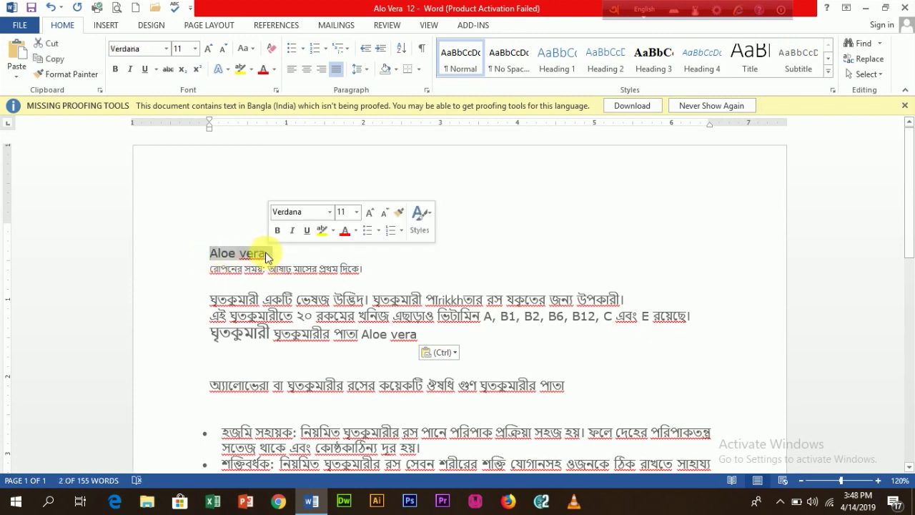
pyautogui.press('Delete')
pyautogui.press('Delete')
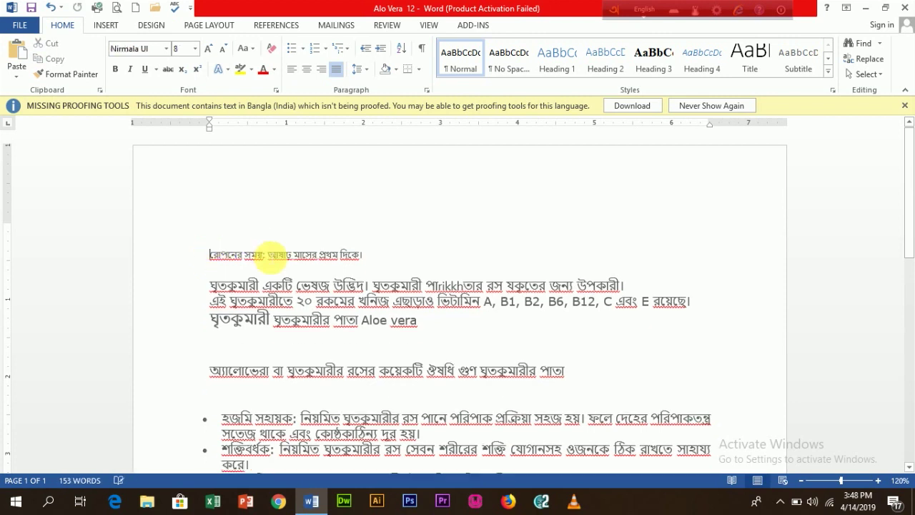
pyautogui.doubleClick(259, 254)
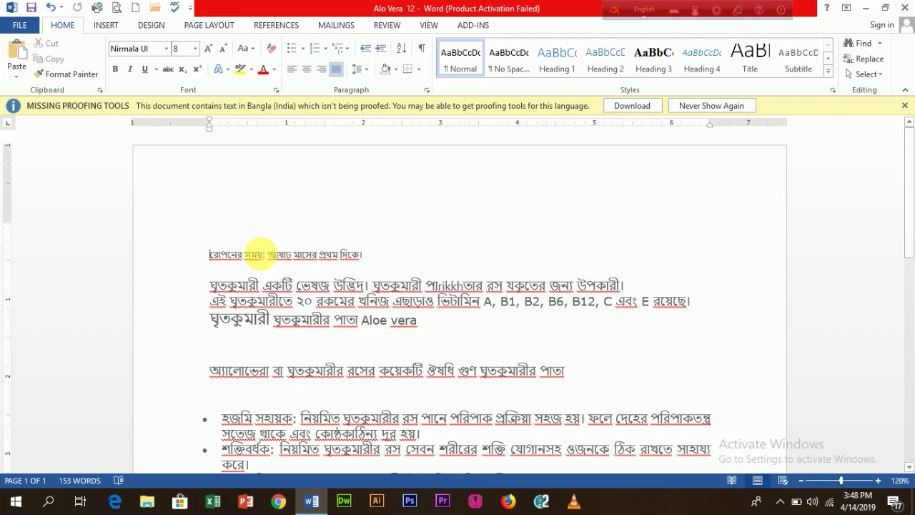
pyautogui.click(257, 351)
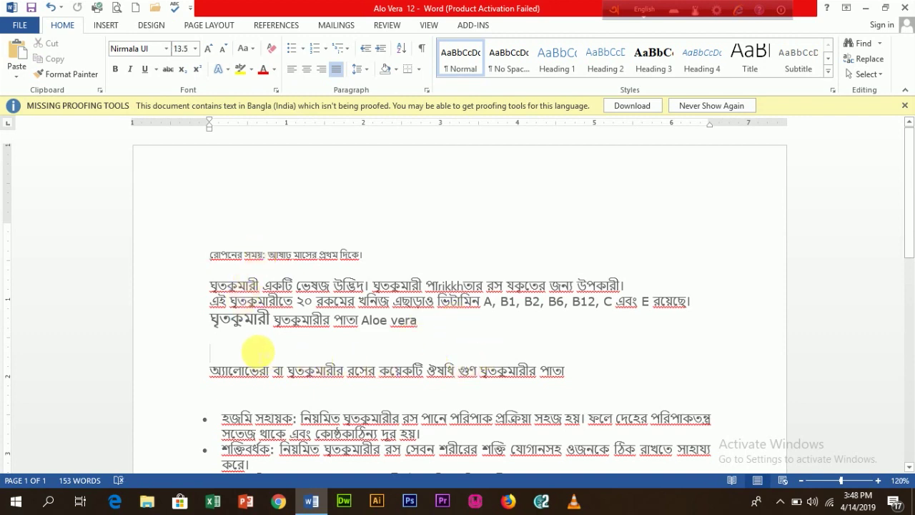
pyautogui.hotkey('ctrl', 'v')
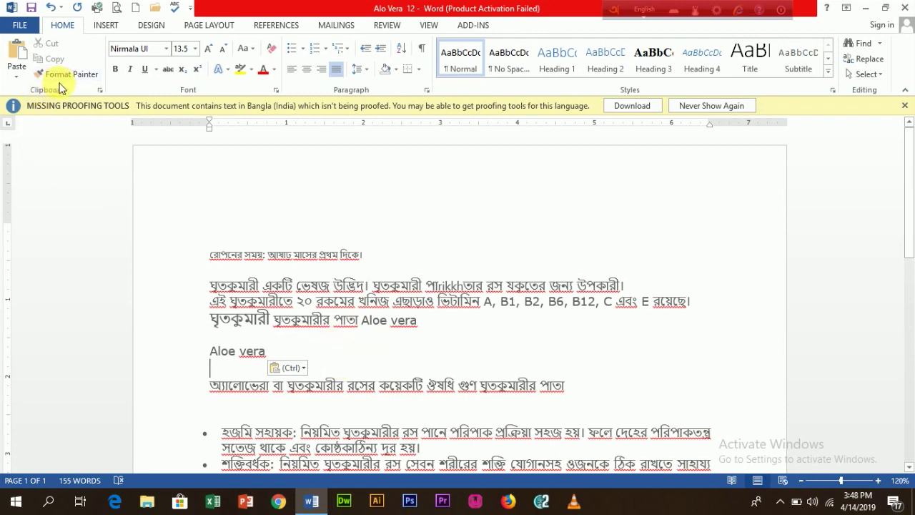
pyautogui.scroll(-6, 327, 367)
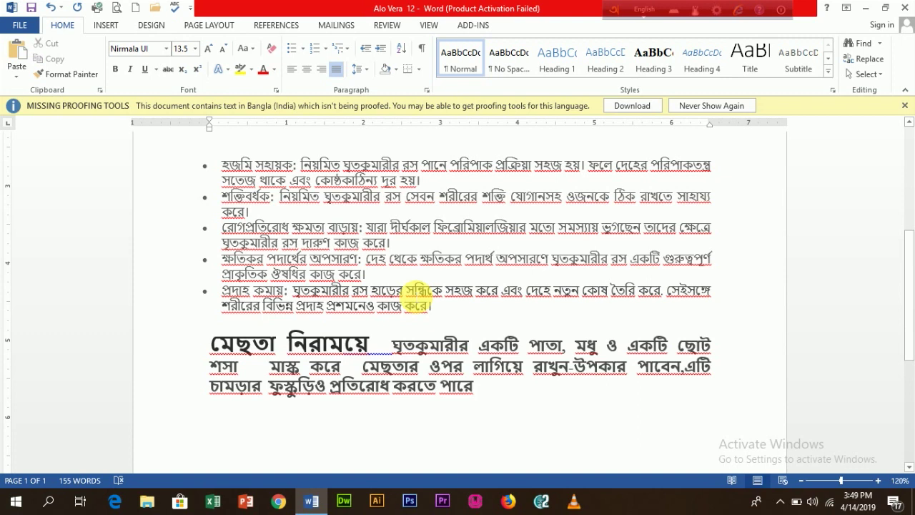
pyautogui.click(427, 291)
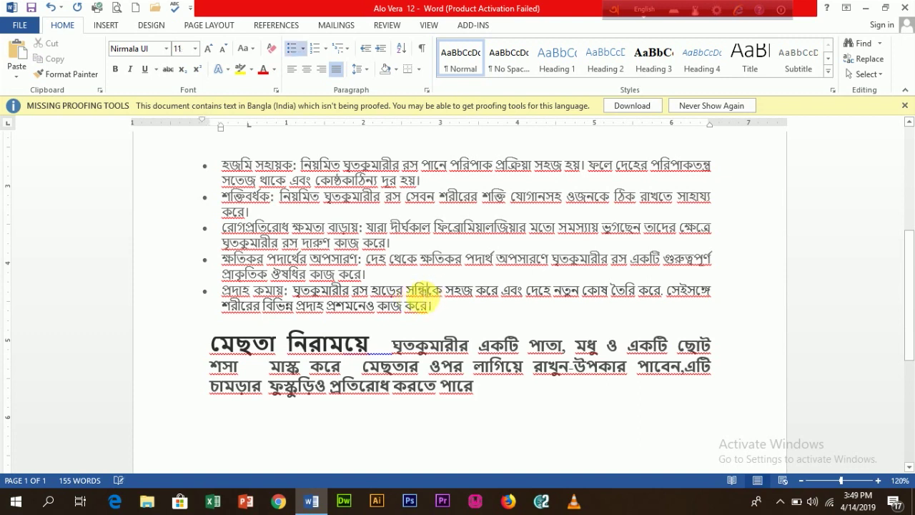
pyautogui.click(179, 49)
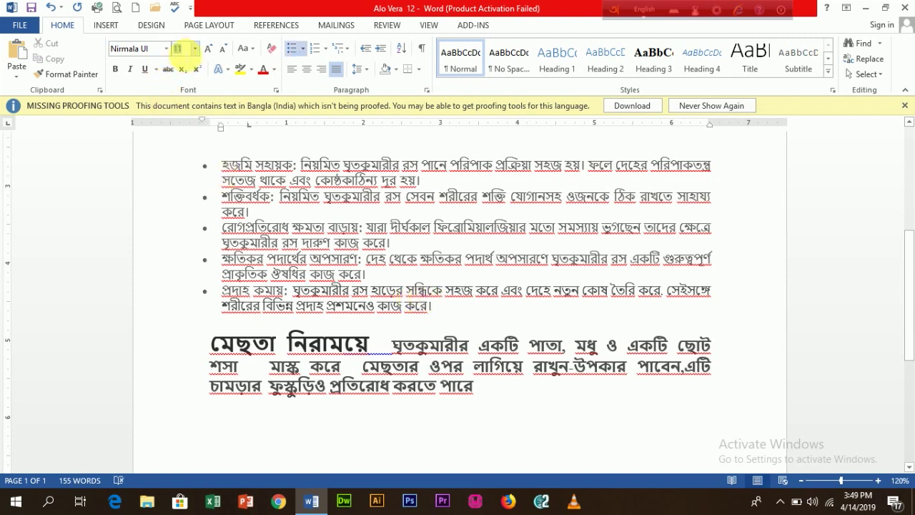
pyautogui.click(328, 347)
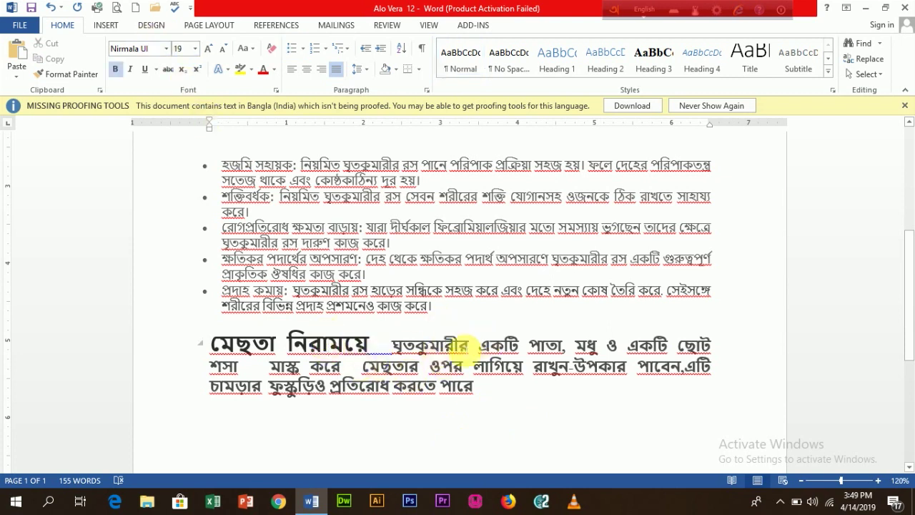
pyautogui.click(431, 345)
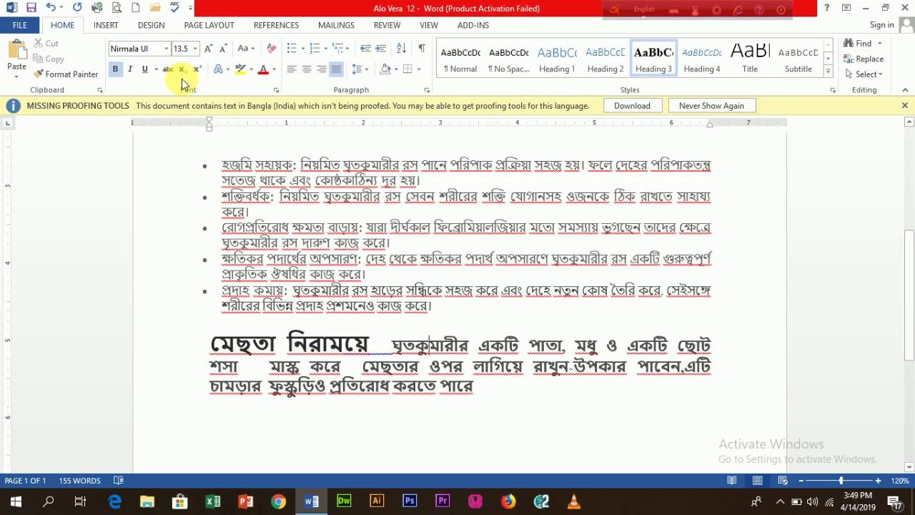
pyautogui.click(422, 305)
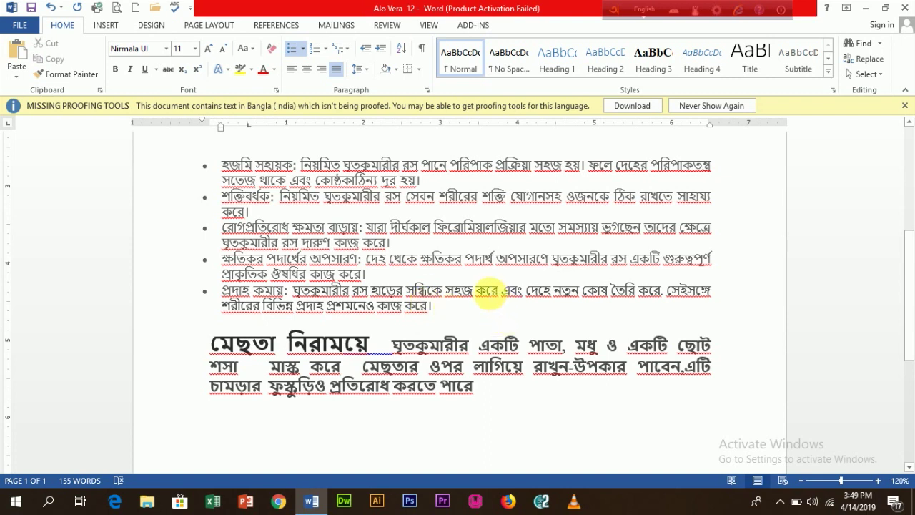
pyautogui.doubleClick(481, 292)
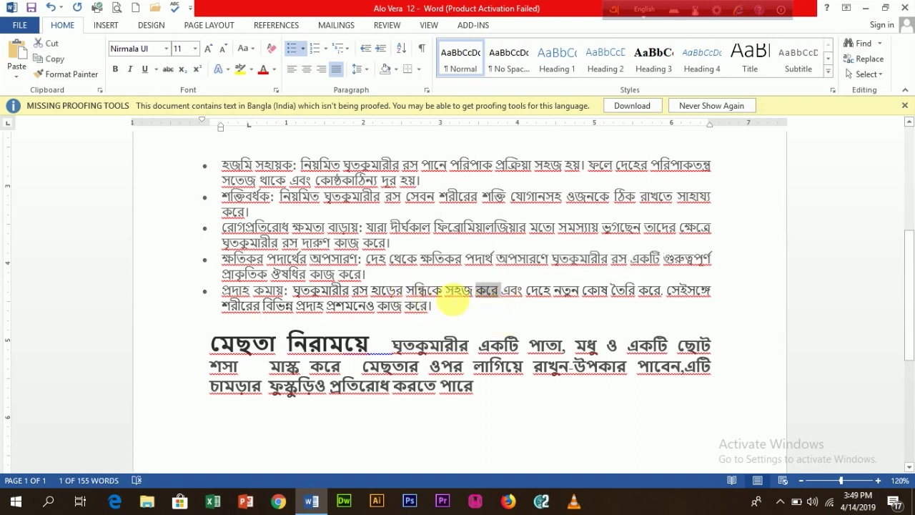
pyautogui.click(483, 291)
pyautogui.moveTo(486, 291); pyautogui.dragTo(476, 292)
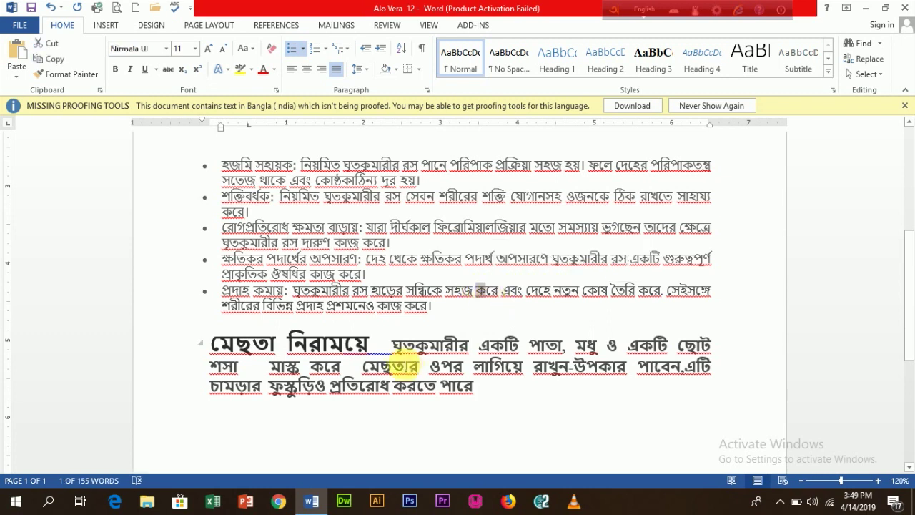
# Step: Format-paint the bullet text's smaller formatting onto the মেছতা নিরাময়ে paragraph
pyautogui.click(62, 77)
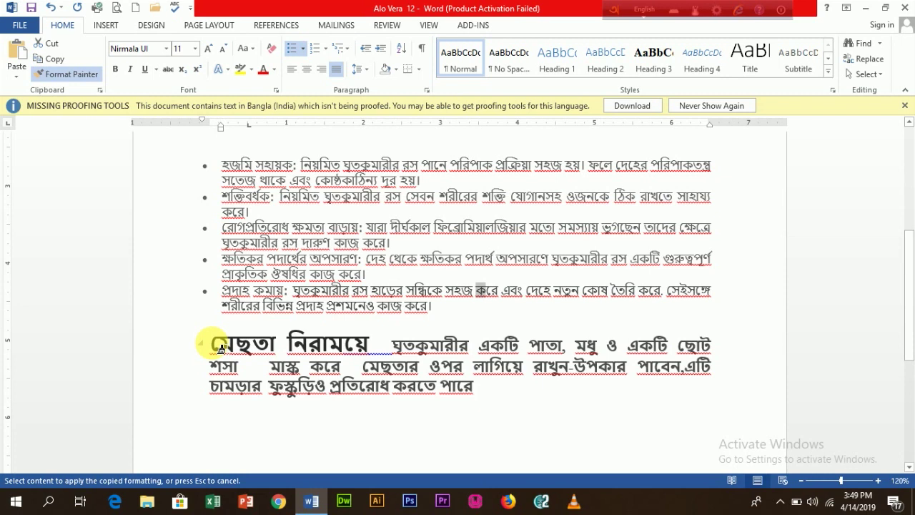
pyautogui.moveTo(220, 348)
pyautogui.mouseDown()
pyautogui.moveTo(296, 380)
pyautogui.moveTo(404, 397)
pyautogui.moveTo(475, 381)
pyautogui.mouseUp()
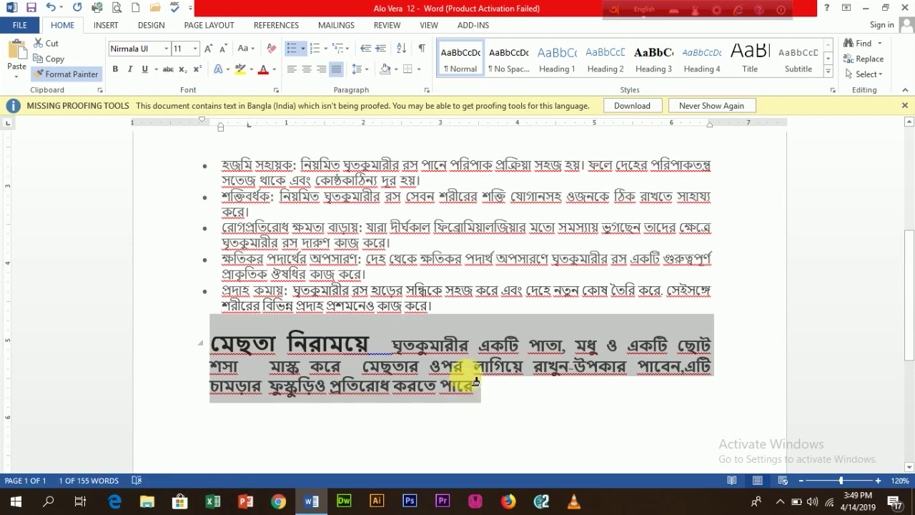
pyautogui.moveTo(475, 381); pyautogui.dragTo(466, 379)
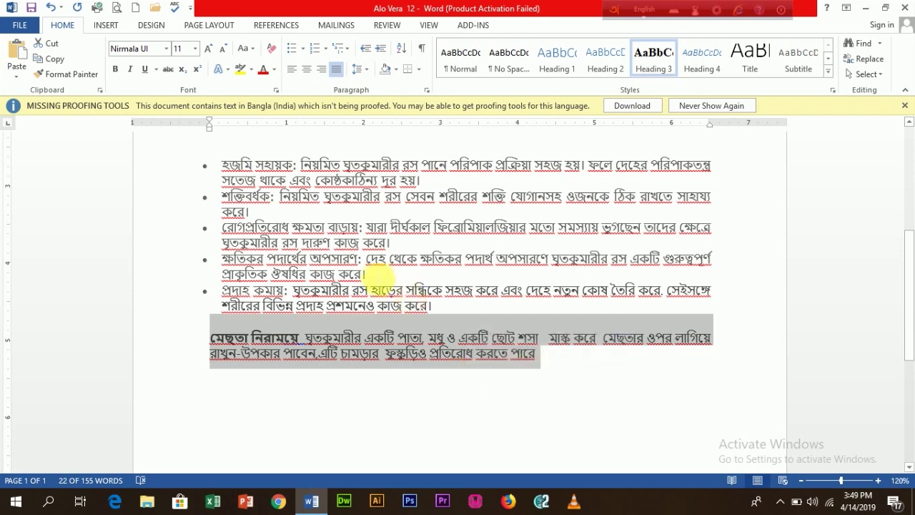
pyautogui.click(377, 273)
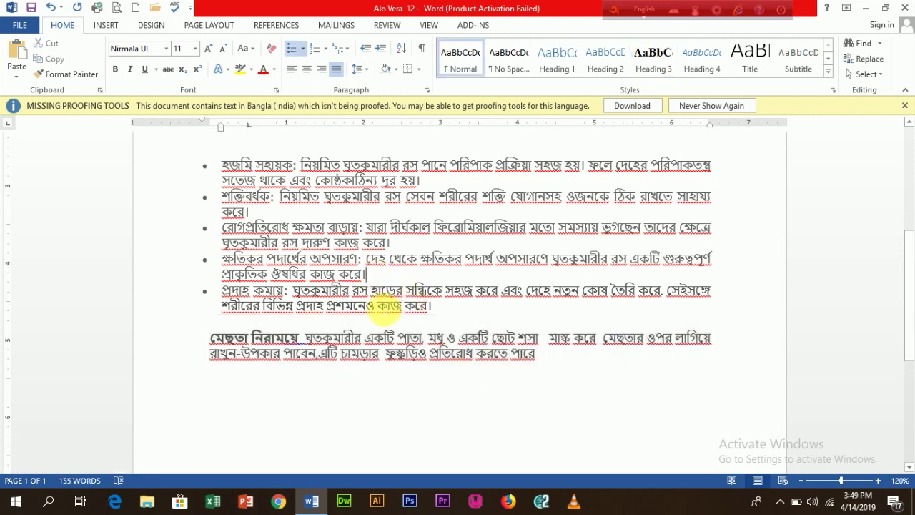
pyautogui.scroll(5, 388, 305)
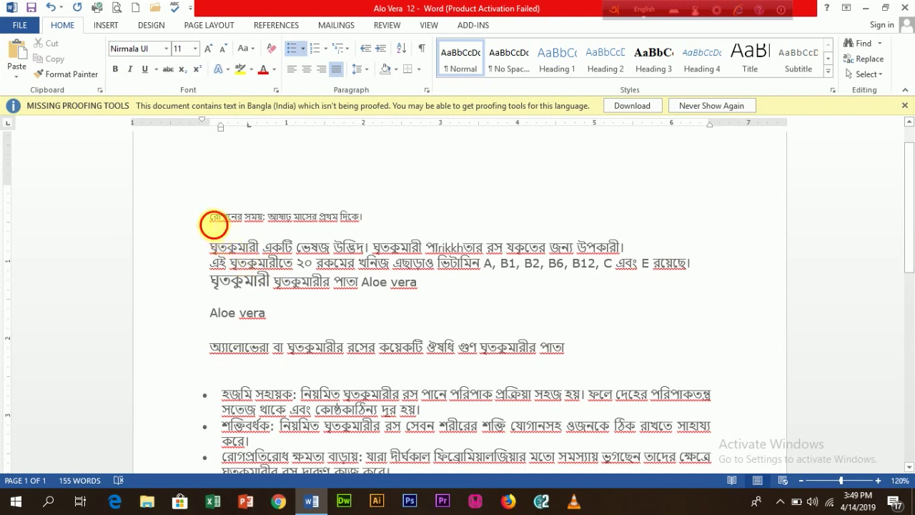
# Step: Make the রোপনের সময় first line bold and italic
pyautogui.moveTo(211, 217); pyautogui.dragTo(366, 218)
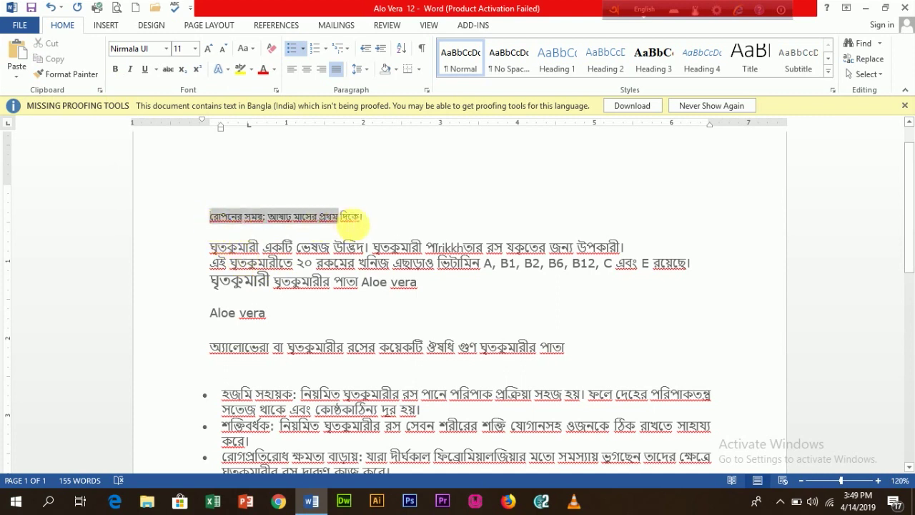
pyautogui.click(115, 69)
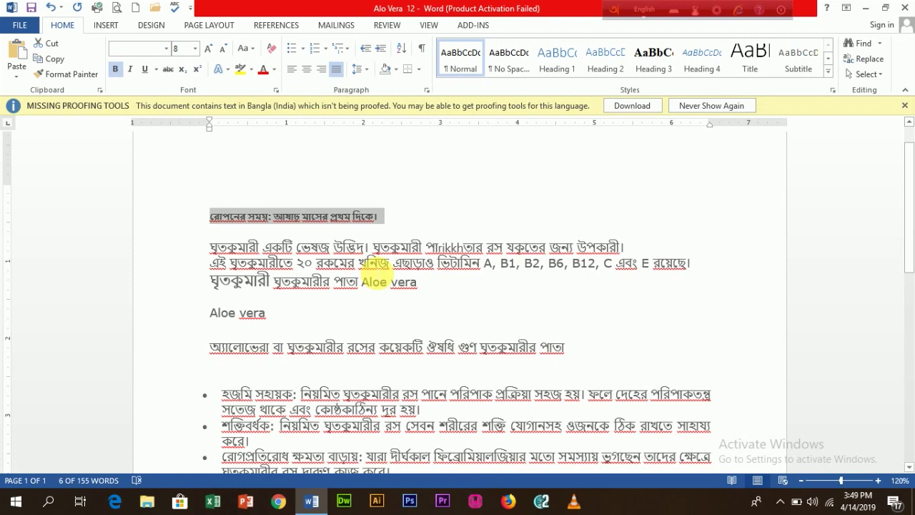
pyautogui.click(373, 275)
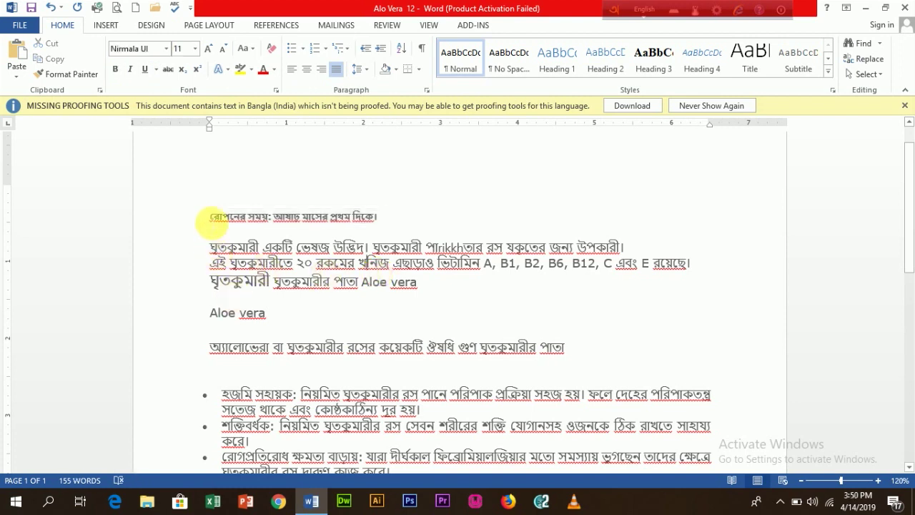
pyautogui.moveTo(211, 218); pyautogui.dragTo(379, 219)
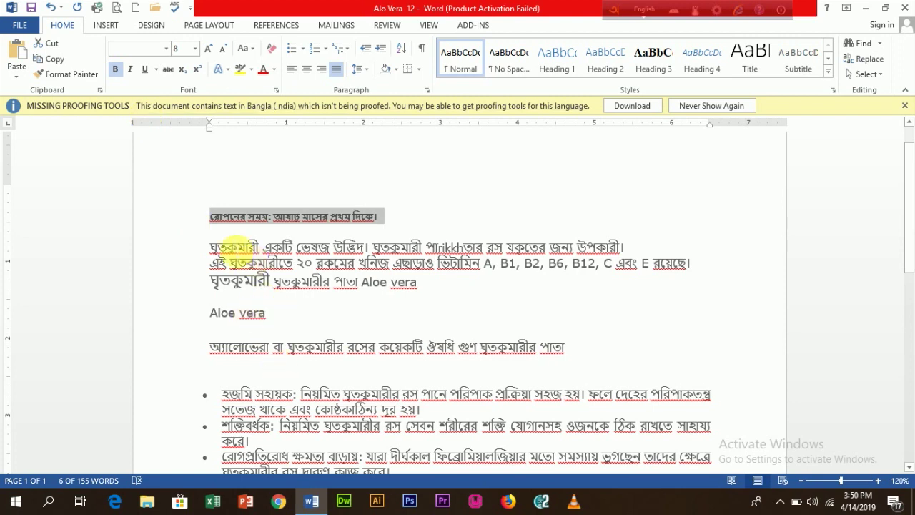
pyautogui.click(129, 69)
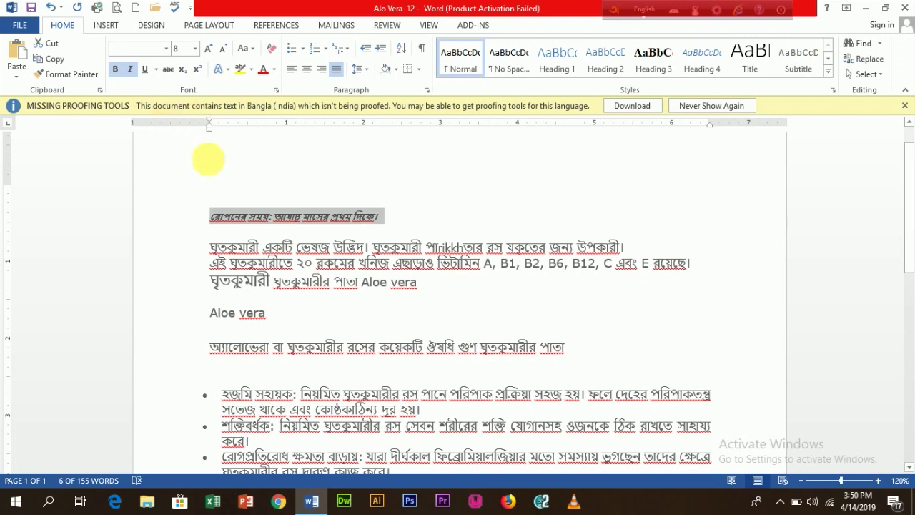
# Step: Select the whole অ্যালোভেরা বা … পাতা line
pyautogui.moveTo(578, 354); pyautogui.dragTo(205, 360)
pyautogui.click(444, 381)
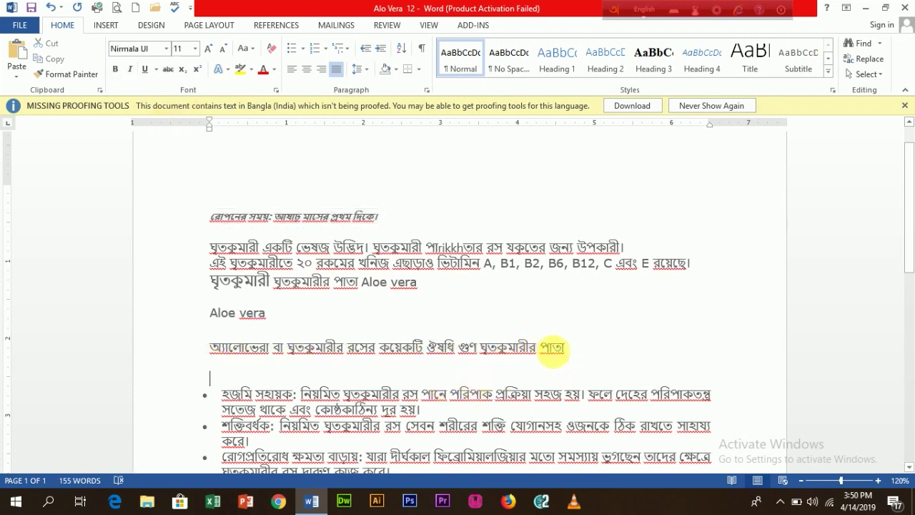
pyautogui.moveTo(576, 353); pyautogui.dragTo(215, 355)
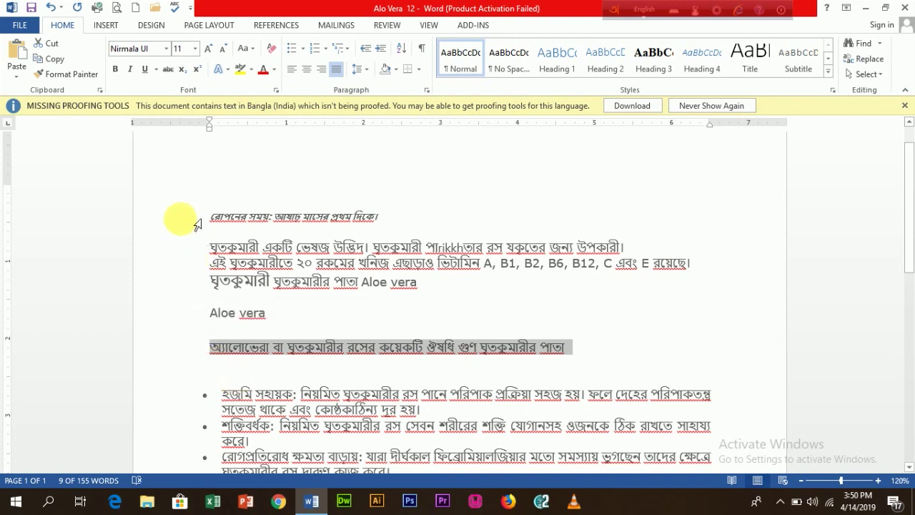
# Step: Underline the অ্যালোভেরা বা … পাতা heading line and the Aloe vera line
pyautogui.click(145, 71)
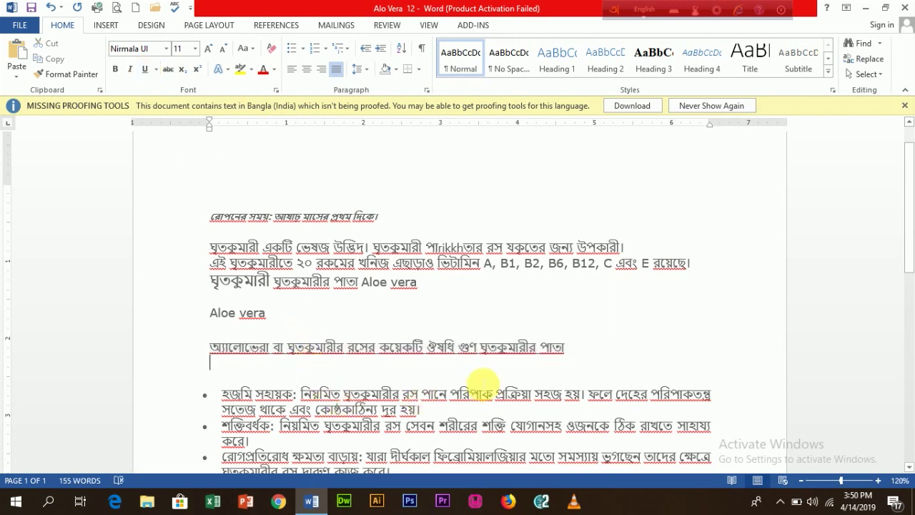
pyautogui.moveTo(568, 349); pyautogui.dragTo(204, 350)
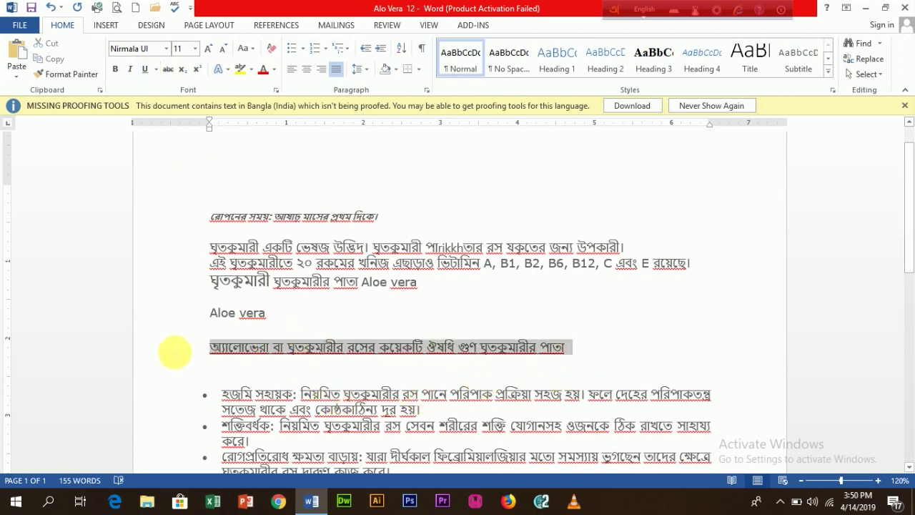
pyautogui.hotkey('ctrl', 'u')
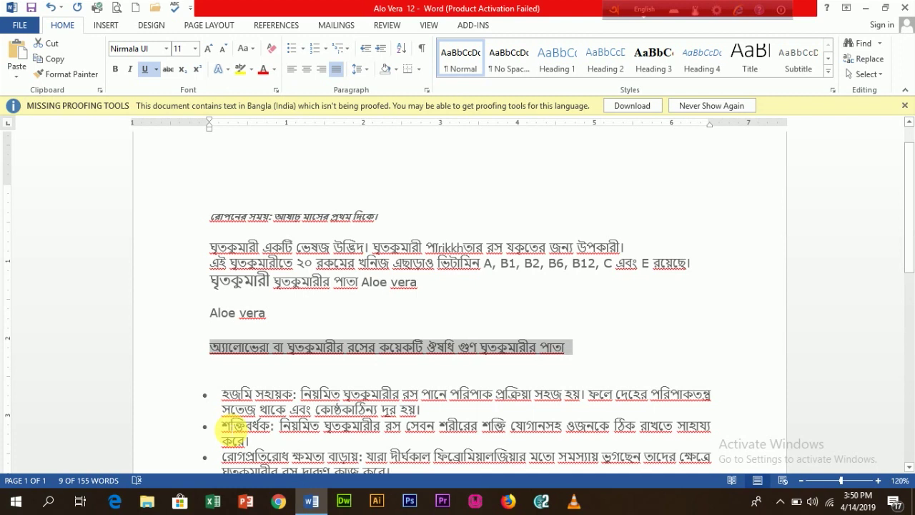
pyautogui.moveTo(268, 314); pyautogui.dragTo(178, 316)
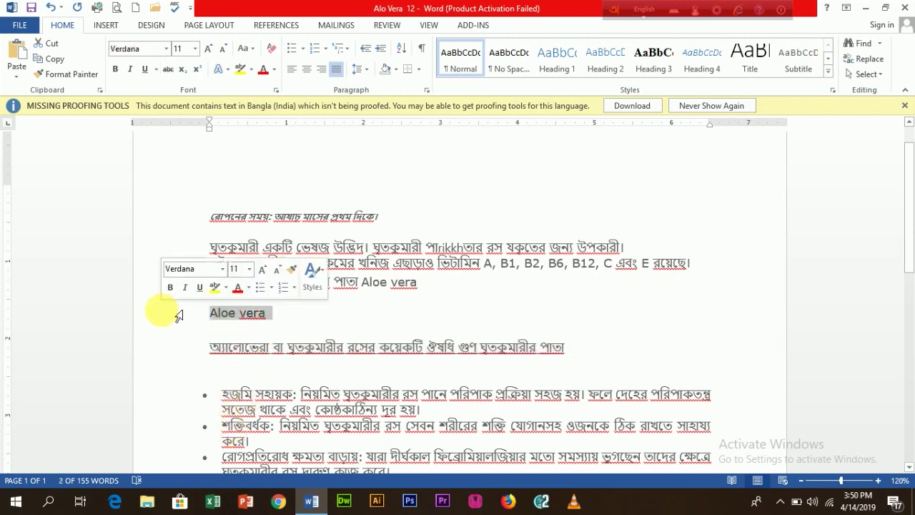
pyautogui.hotkey('ctrl', 'u')
pyautogui.click(314, 365)
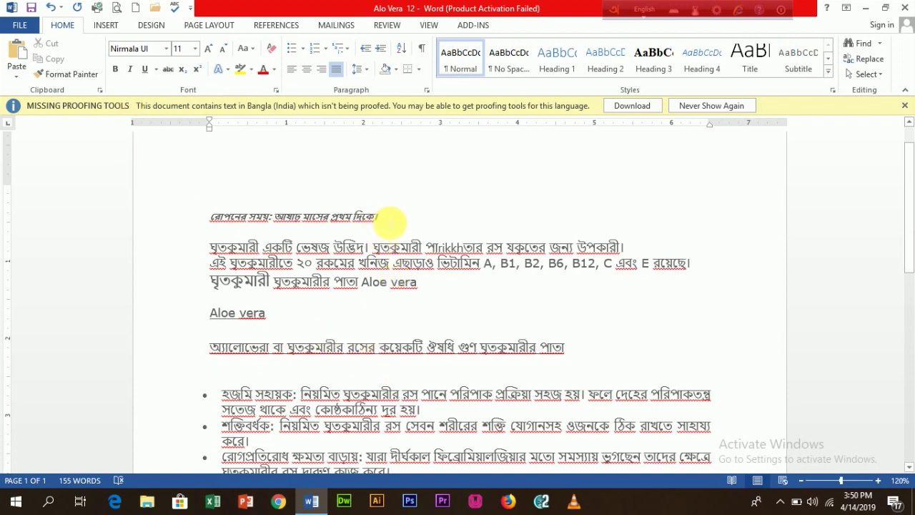
# Step: Make the Bengali heading above the bullet list bold and italic
pyautogui.click(570, 348)
pyautogui.tripleClick(446, 351)
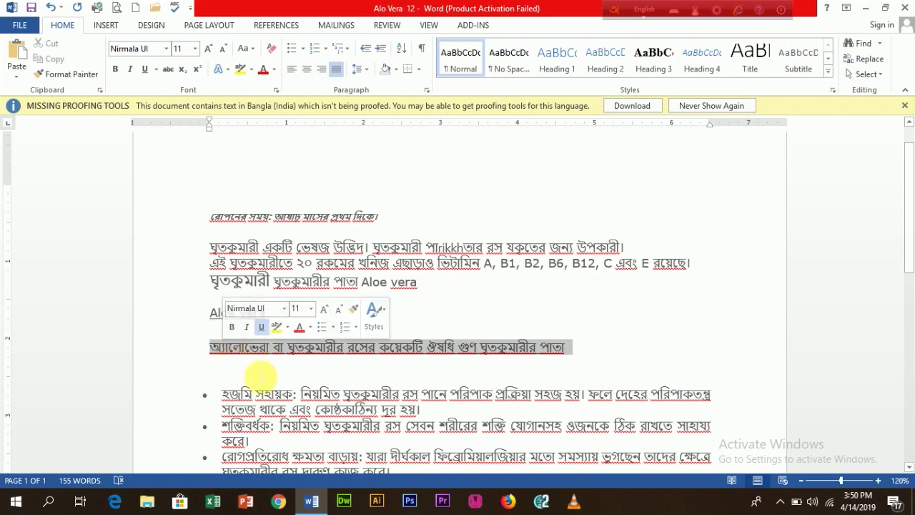
pyautogui.hotkey('ctrl', 'b')
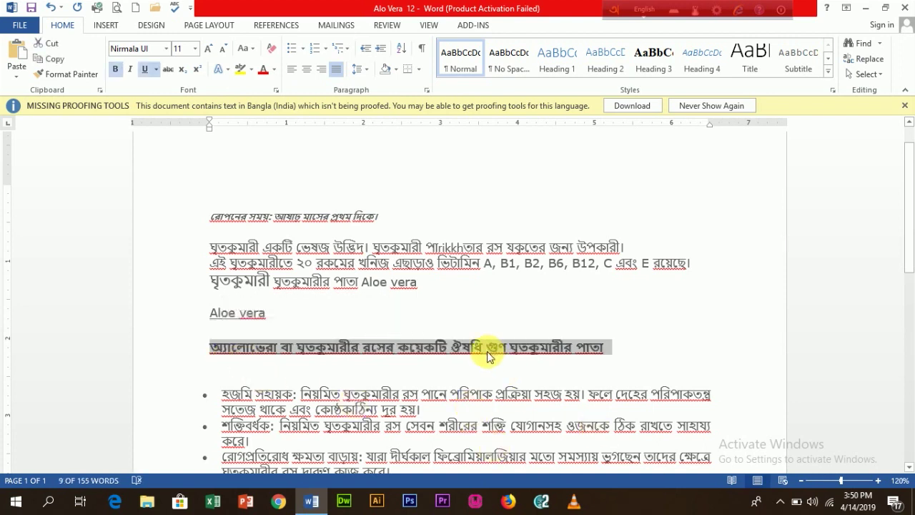
pyautogui.click(391, 360)
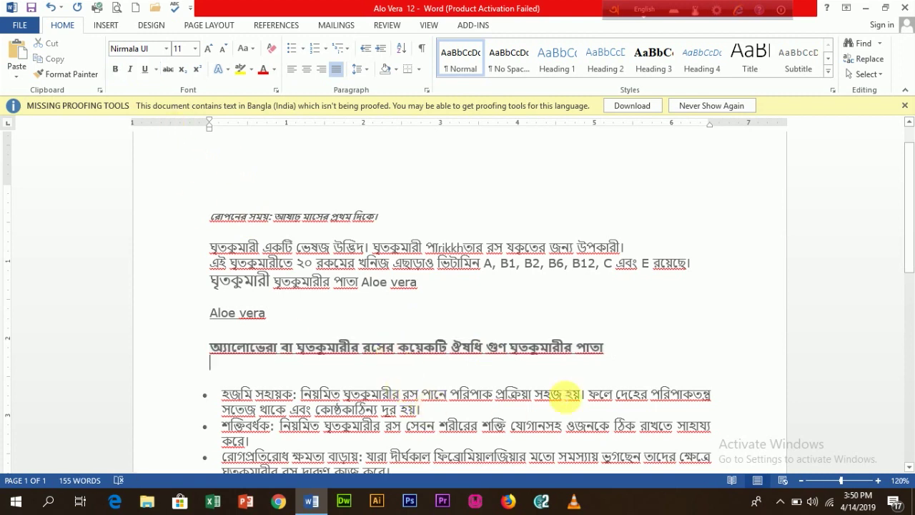
pyautogui.moveTo(623, 354); pyautogui.dragTo(364, 360)
pyautogui.click(194, 352)
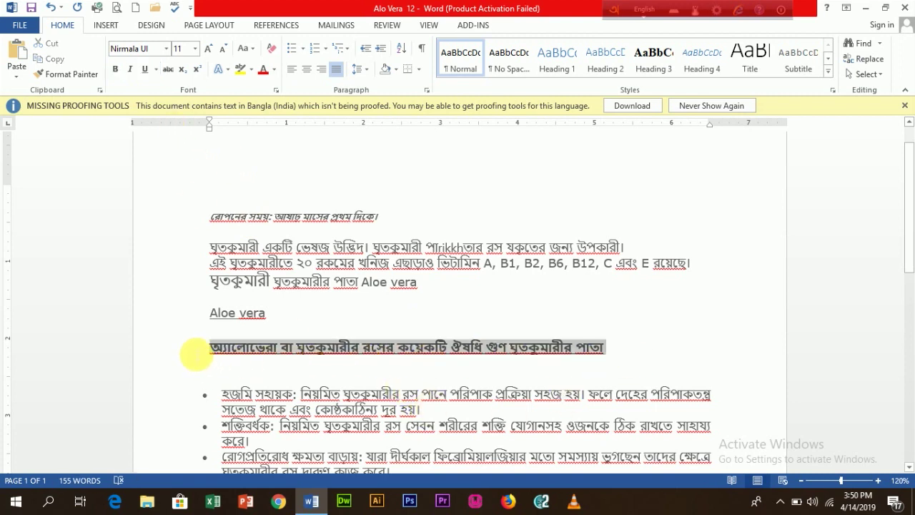
pyautogui.hotkey('ctrl', 'i')
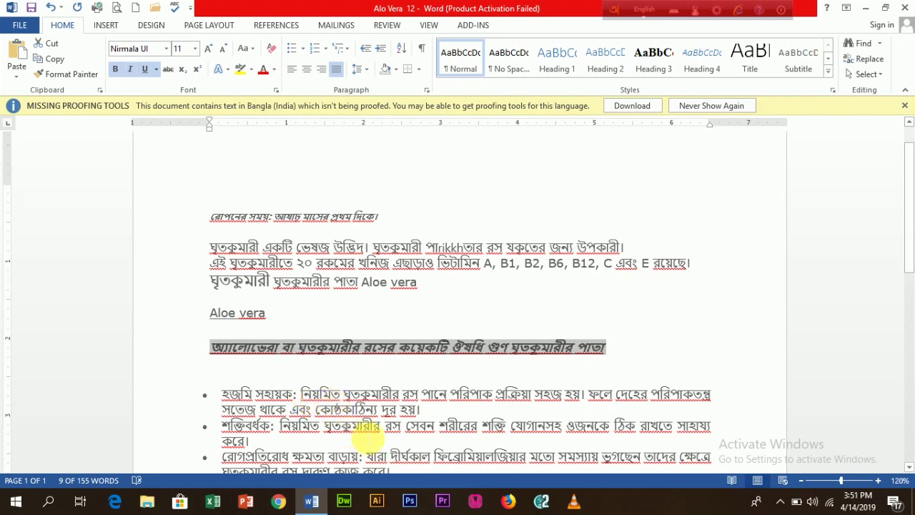
pyautogui.click(482, 290)
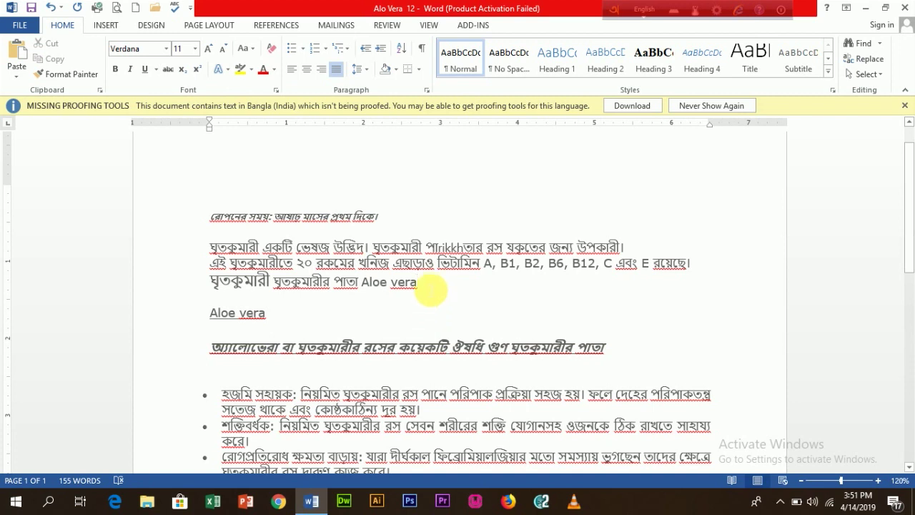
# Step: Strike through the line ending in Aloe vera
pyautogui.moveTo(418, 283); pyautogui.dragTo(215, 284)
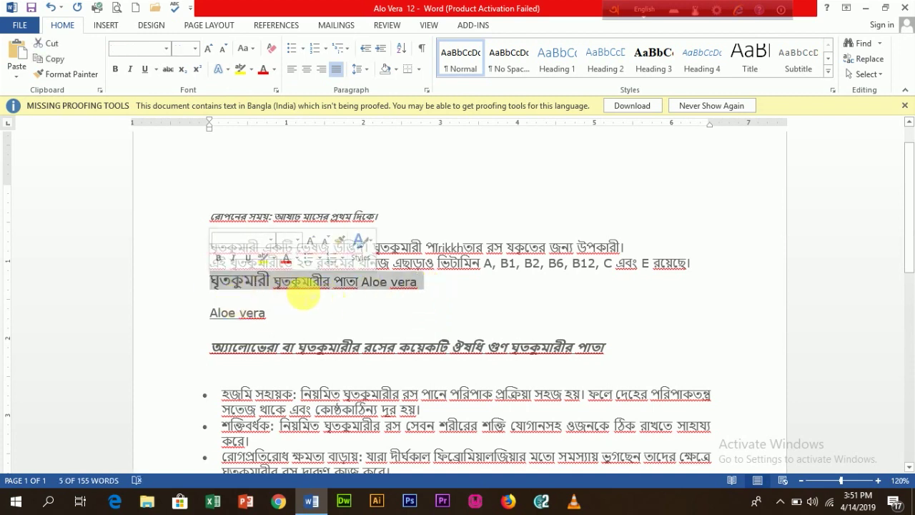
pyautogui.click(167, 72)
pyautogui.click(398, 347)
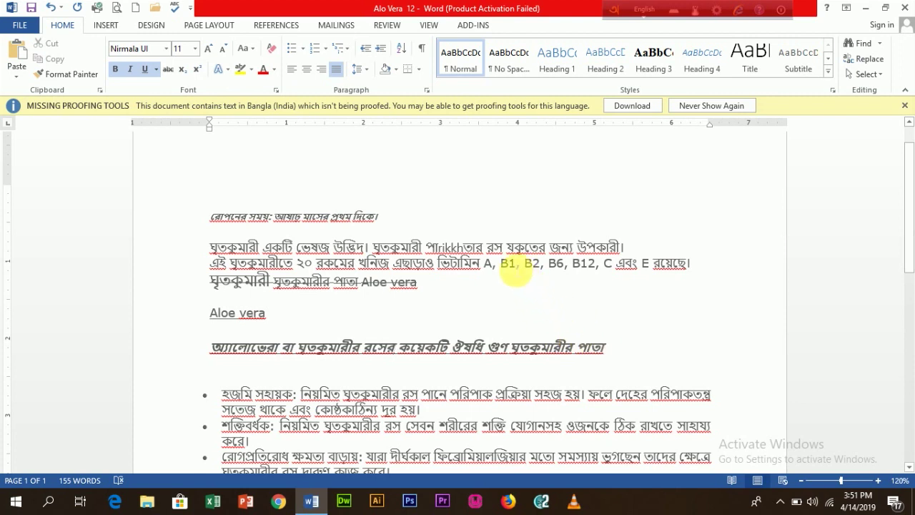
# Step: Make the 1 of B1 subscript and the 2 of B2 superscript
pyautogui.doubleClick(513, 265)
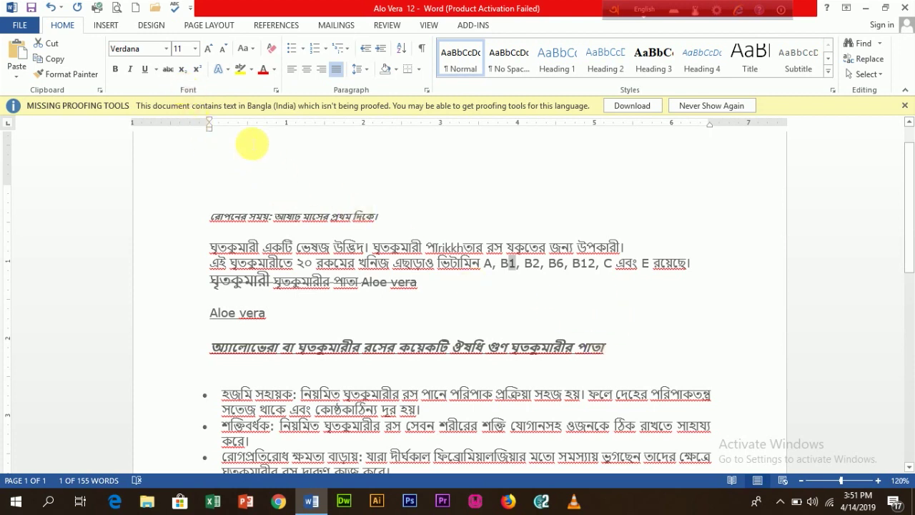
pyautogui.click(181, 71)
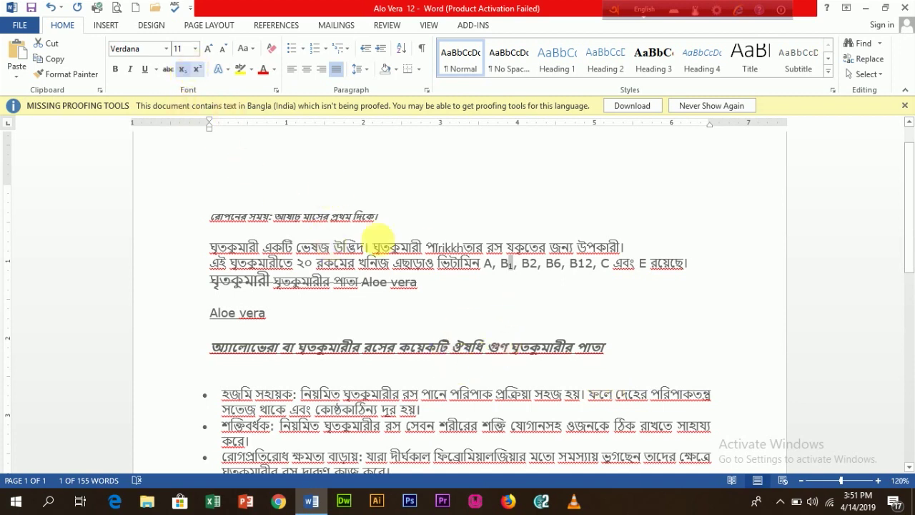
pyautogui.moveTo(529, 263); pyautogui.dragTo(537, 263)
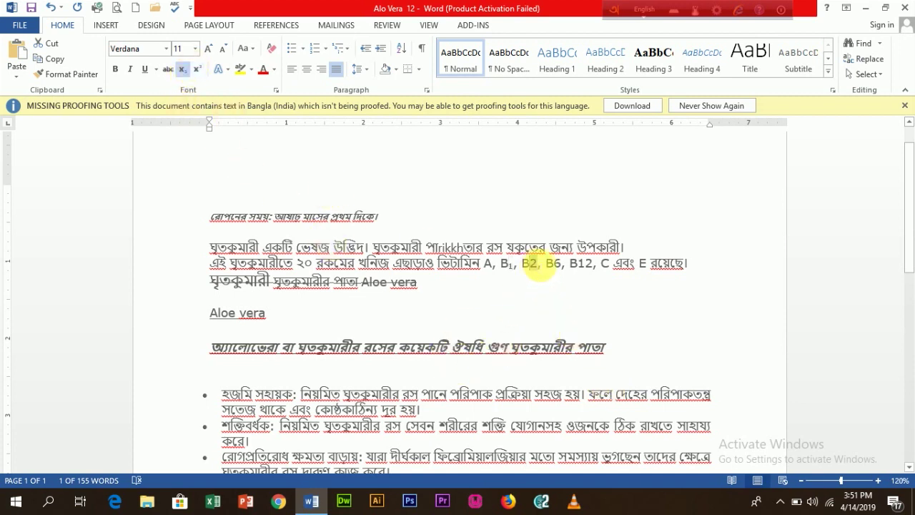
pyautogui.click(198, 71)
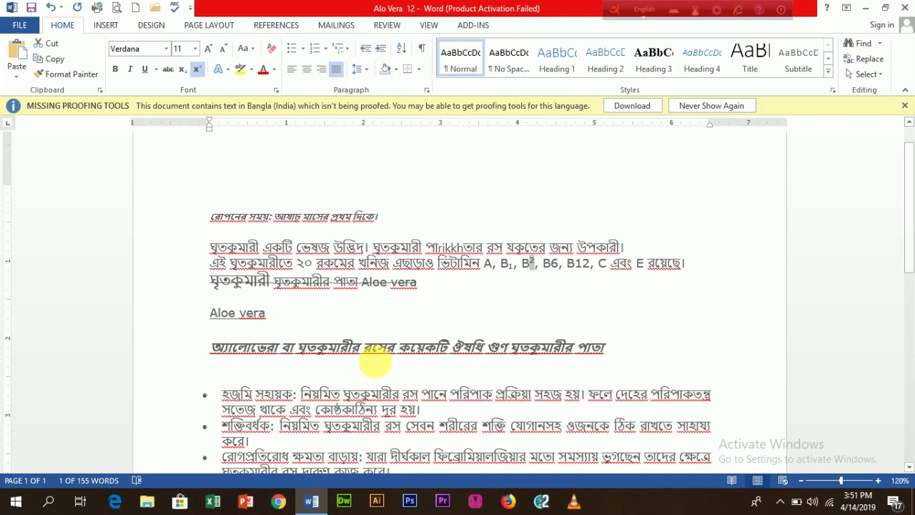
pyautogui.click(215, 294)
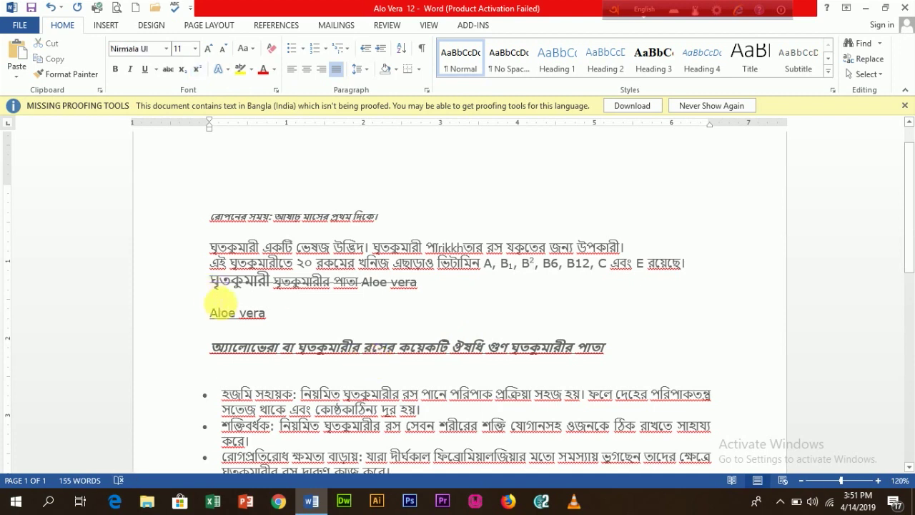
pyautogui.click(303, 262)
pyautogui.moveTo(210, 246); pyautogui.dragTo(417, 281)
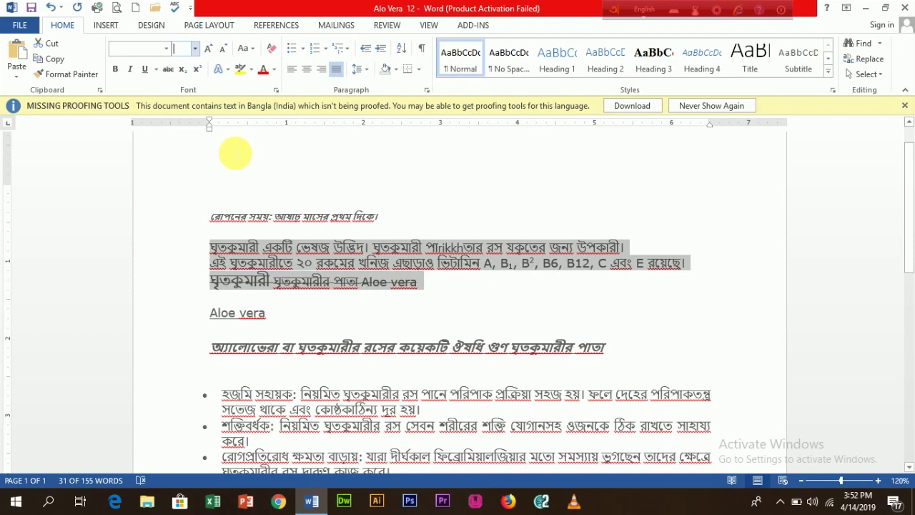
pyautogui.write('14')
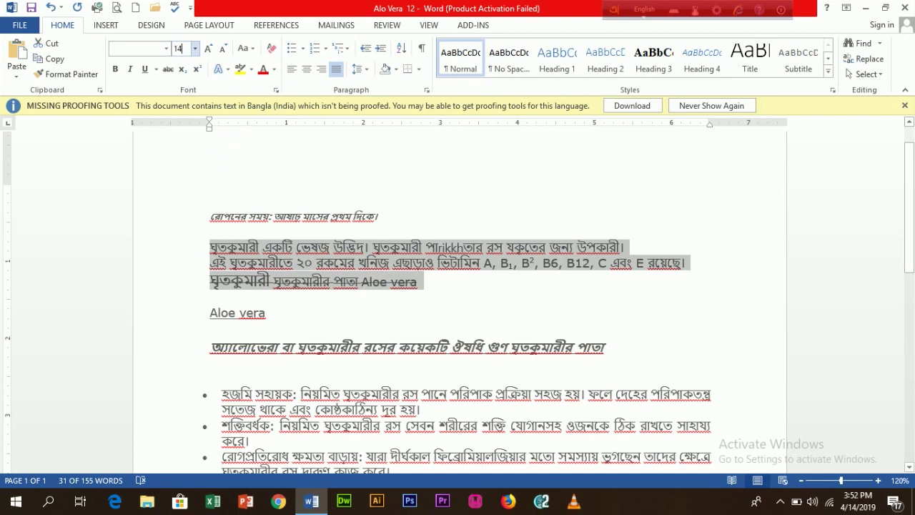
pyautogui.press('Return')
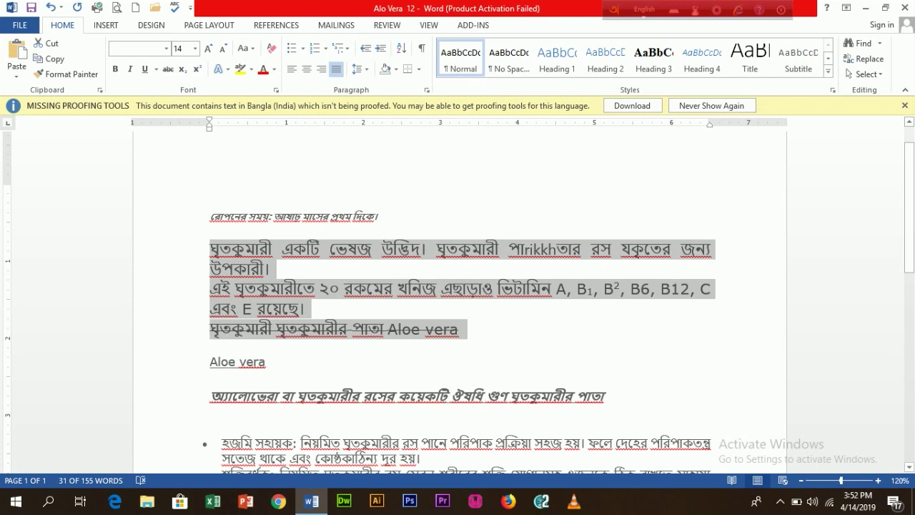
pyautogui.hotkey('ctrl', 'z')
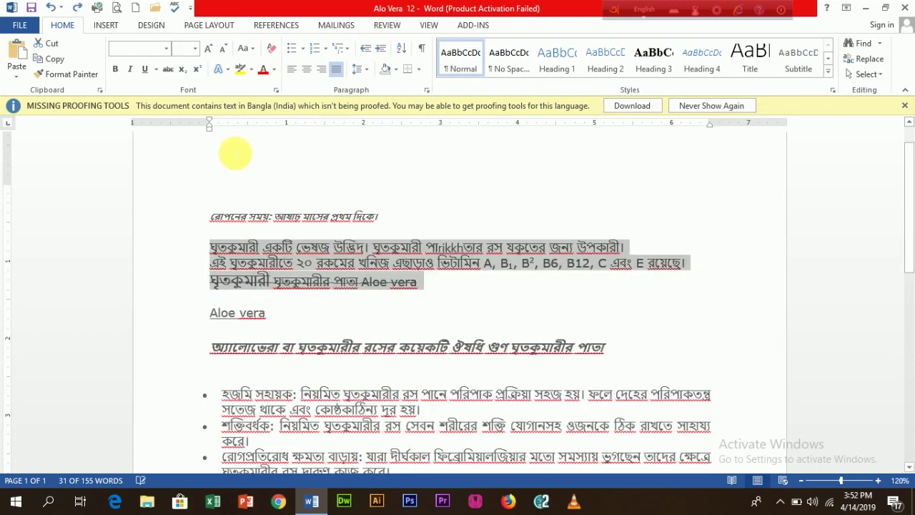
pyautogui.click(323, 257)
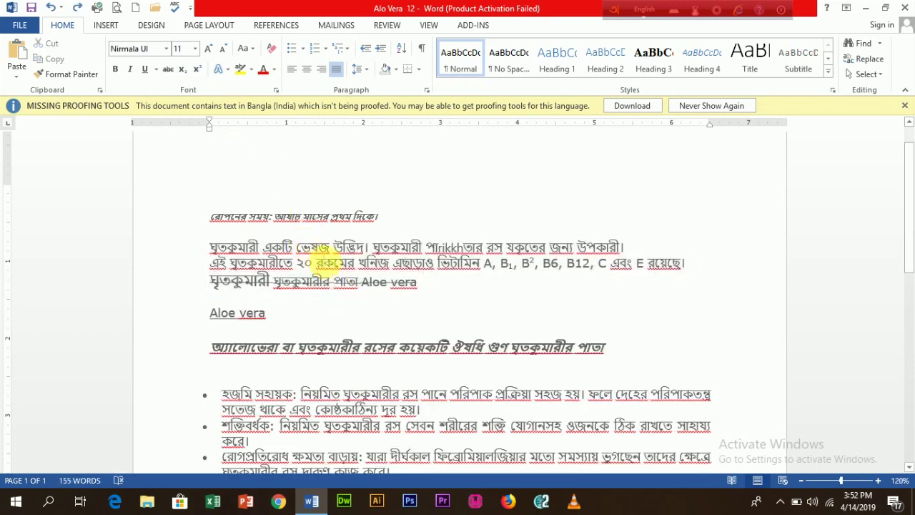
pyautogui.moveTo(213, 249); pyautogui.dragTo(636, 249)
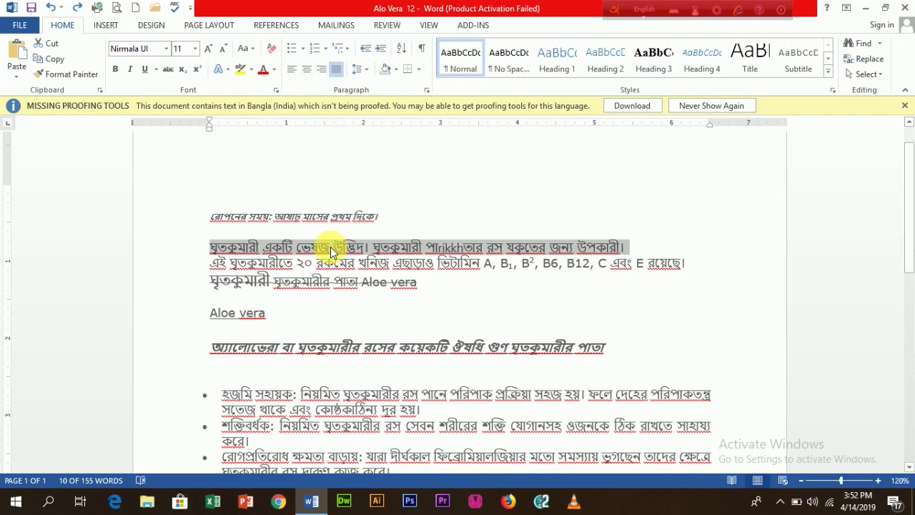
pyautogui.click(211, 50)
pyautogui.click(211, 50)
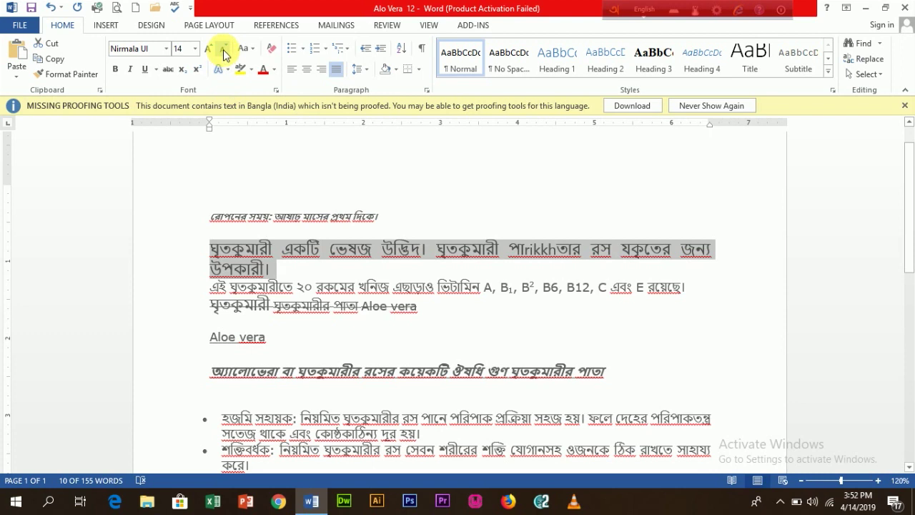
pyautogui.click(224, 53)
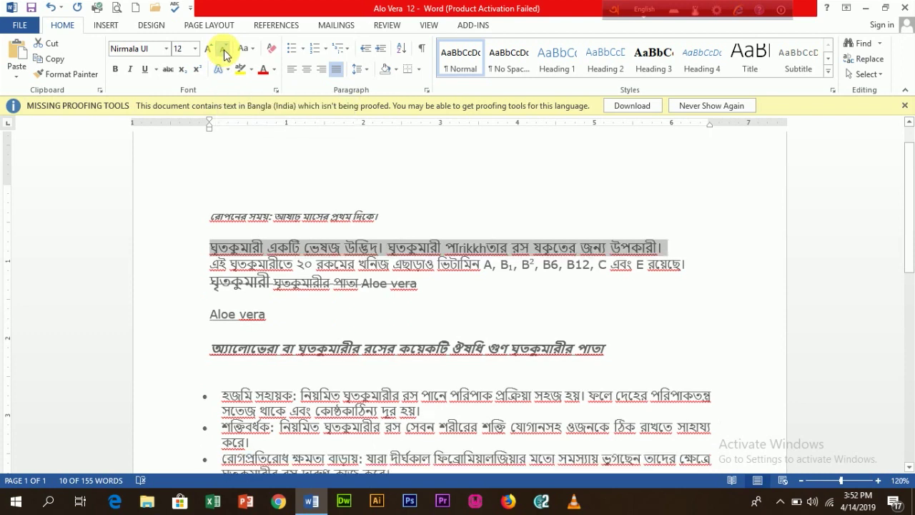
pyautogui.click(224, 53)
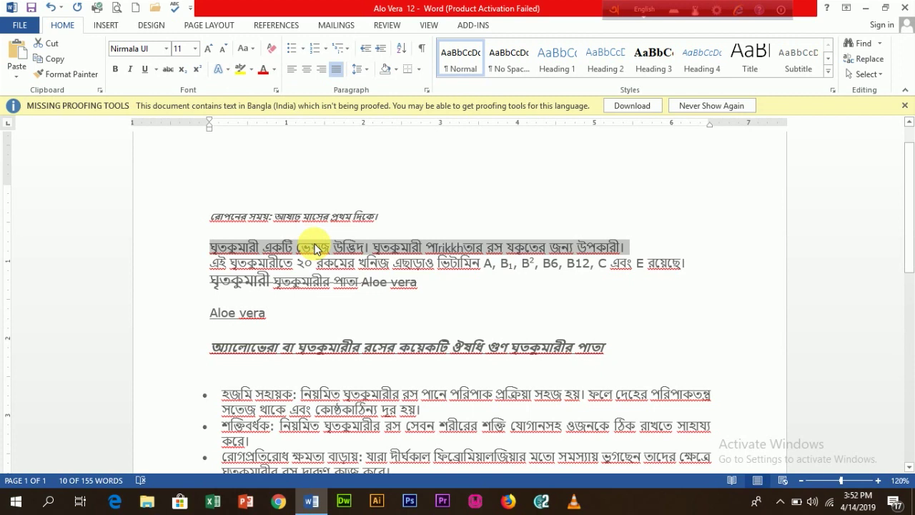
# Step: Apply a blue outlined text effect to the opening words ঘৃতকুমারী একটি ভেষজ উদ্ভিদ
pyautogui.click(220, 70)
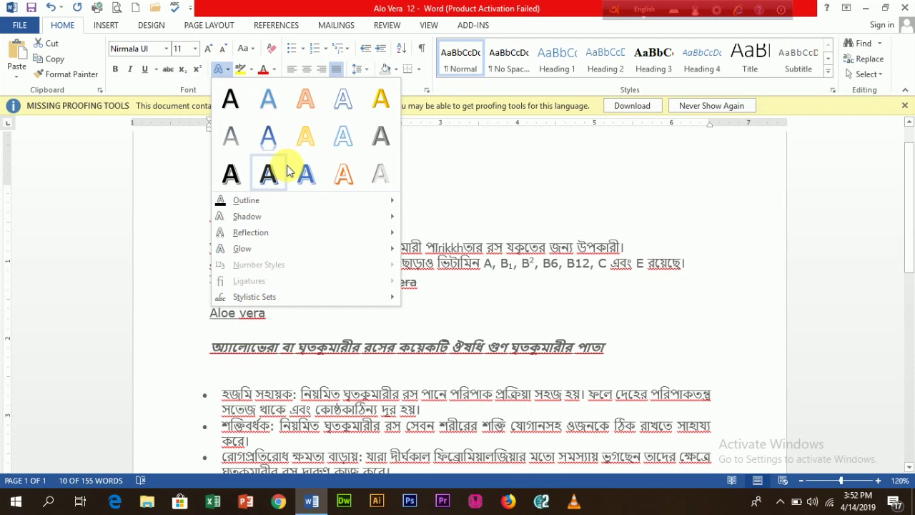
pyautogui.click(418, 325)
pyautogui.click(221, 258)
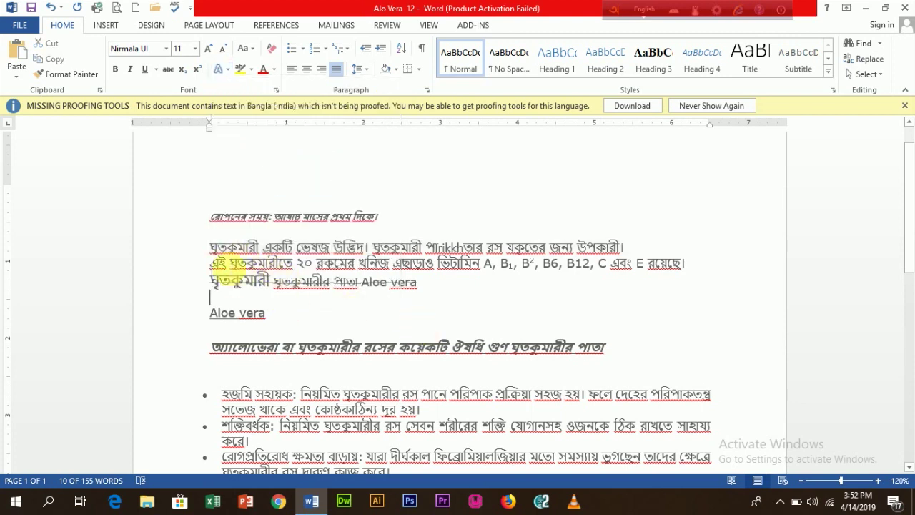
pyautogui.moveTo(210, 246); pyautogui.dragTo(404, 246)
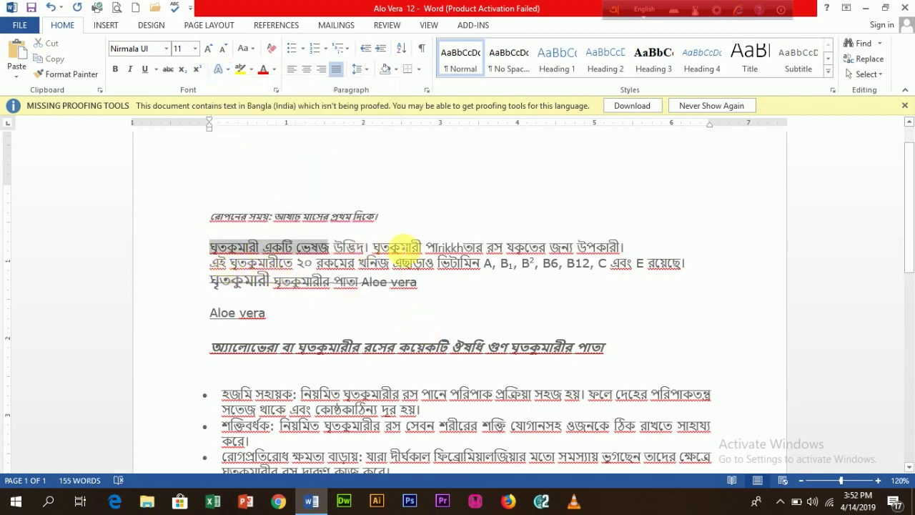
pyautogui.click(218, 69)
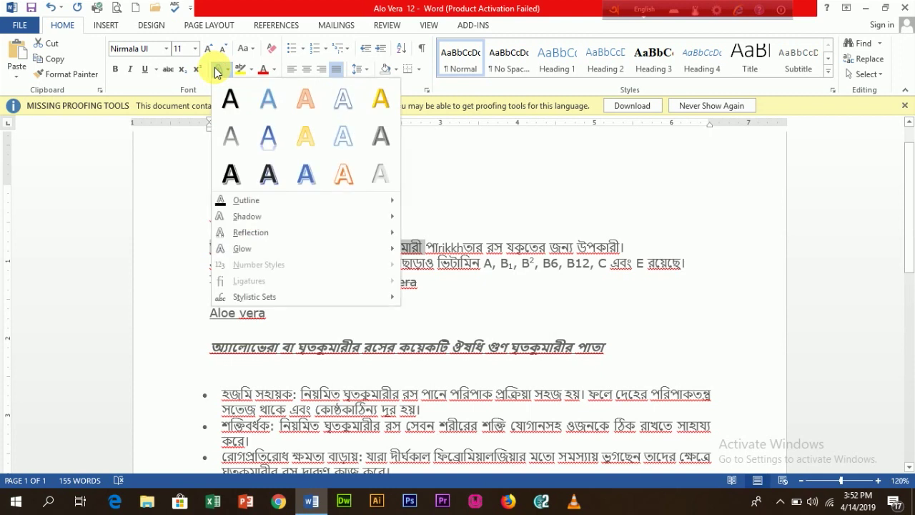
pyautogui.click(306, 175)
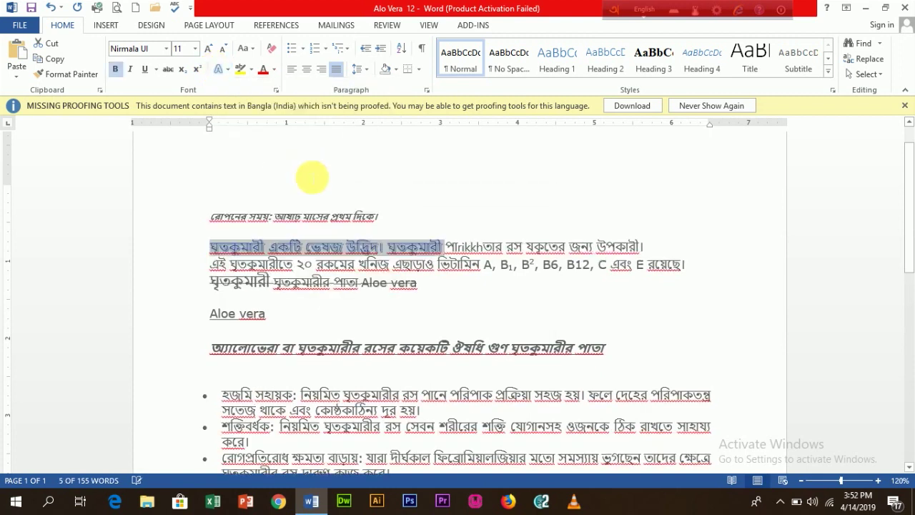
pyautogui.click(396, 300)
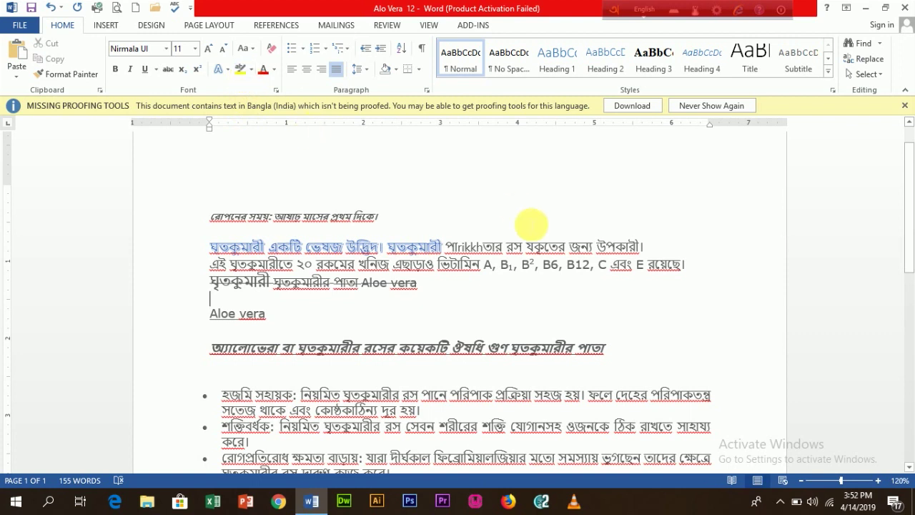
# Step: Highlight the রোপনের সময় line yellow, then reset its highlight to No Color
pyautogui.click(537, 281)
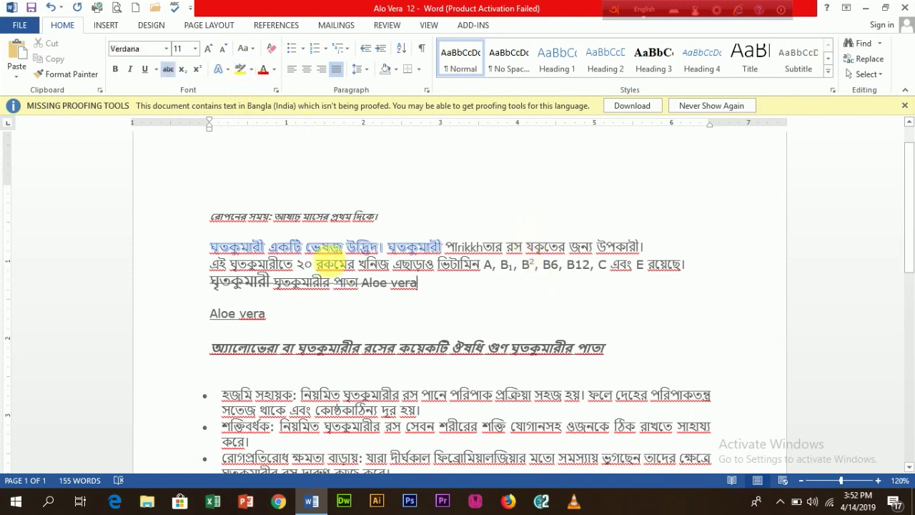
pyautogui.click(251, 69)
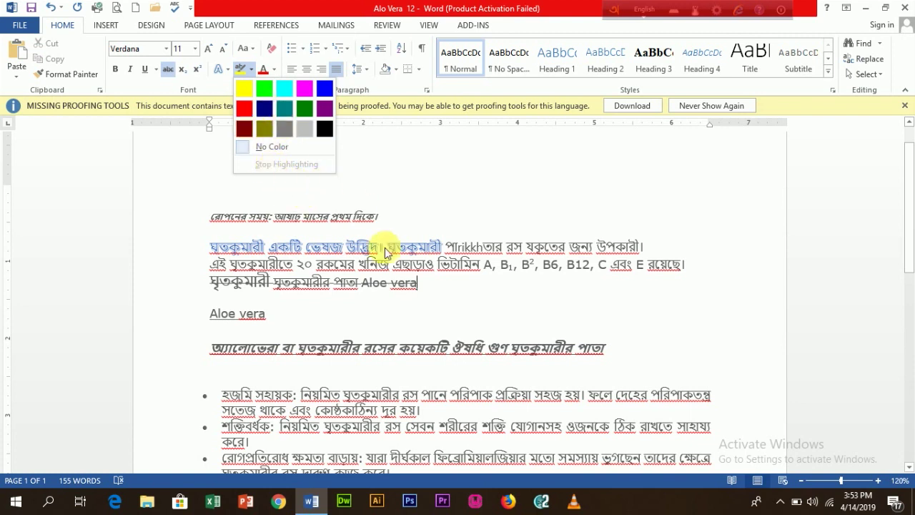
pyautogui.click(429, 281)
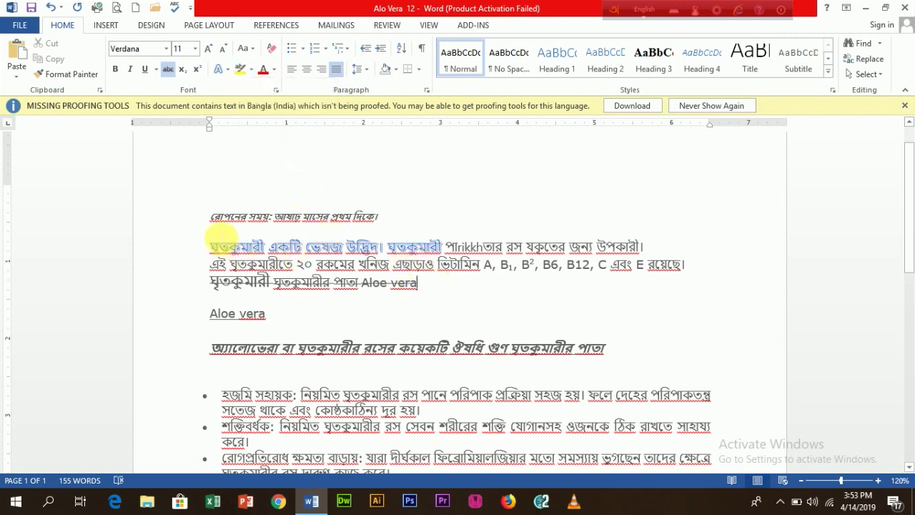
pyautogui.click(180, 218)
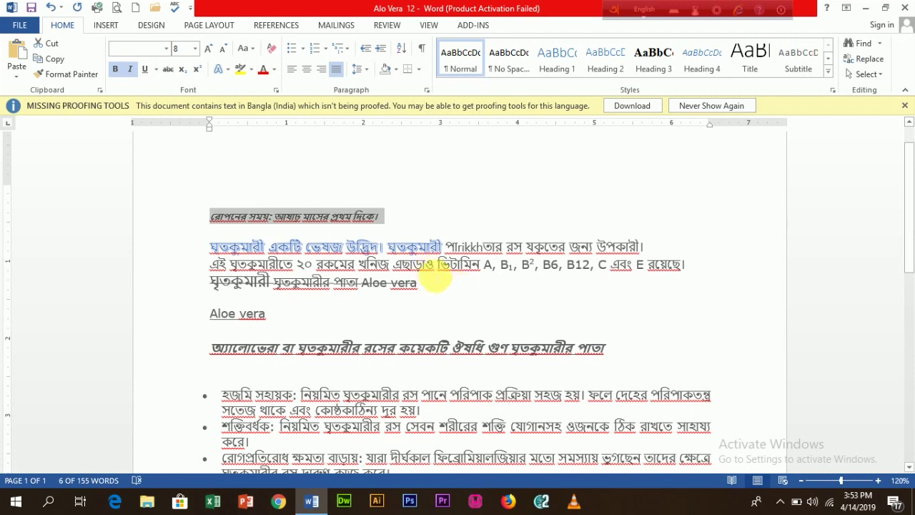
pyautogui.click(242, 71)
pyautogui.press('Right')
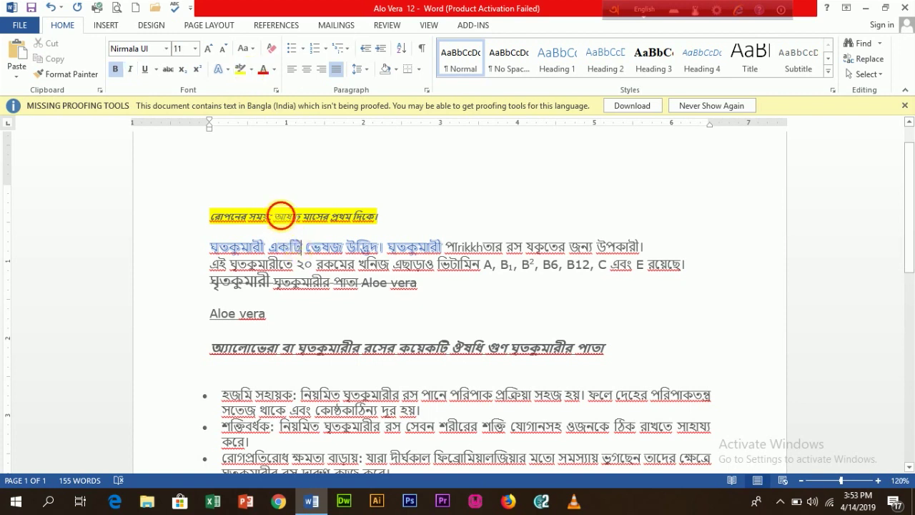
pyautogui.click(321, 264)
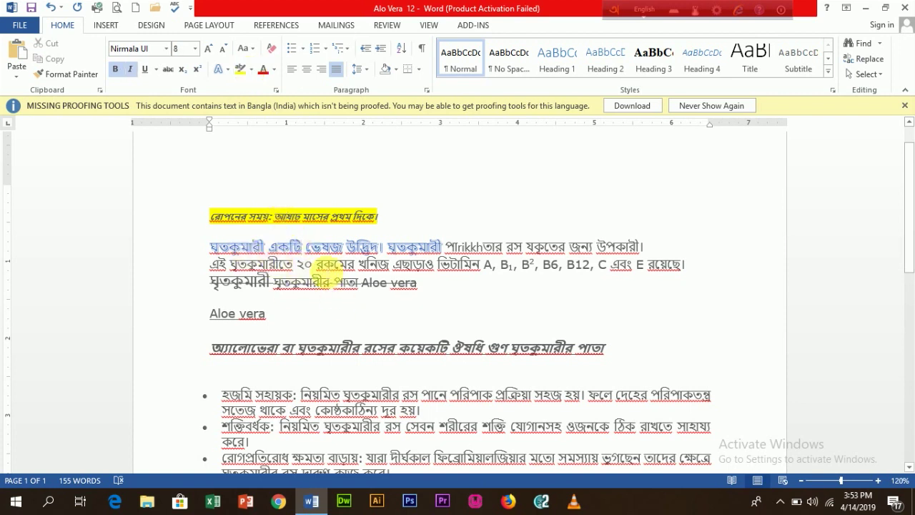
pyautogui.click(203, 217)
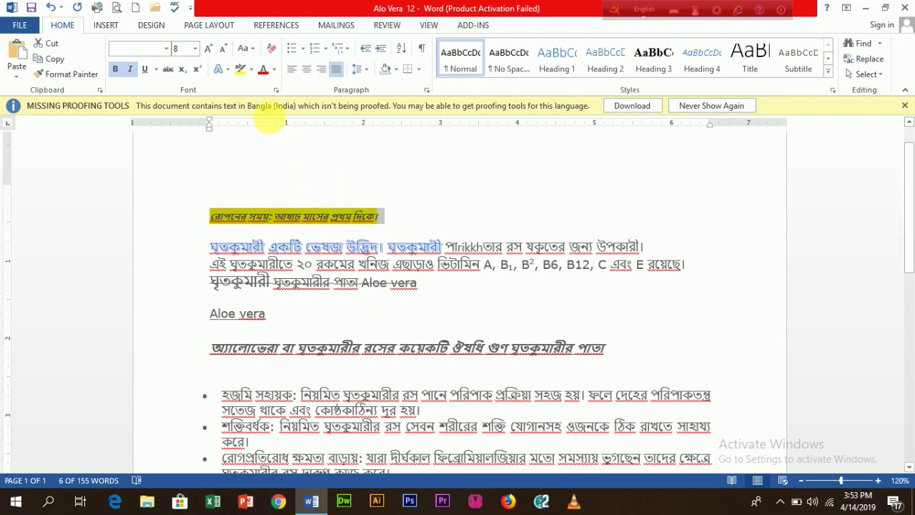
pyautogui.click(251, 69)
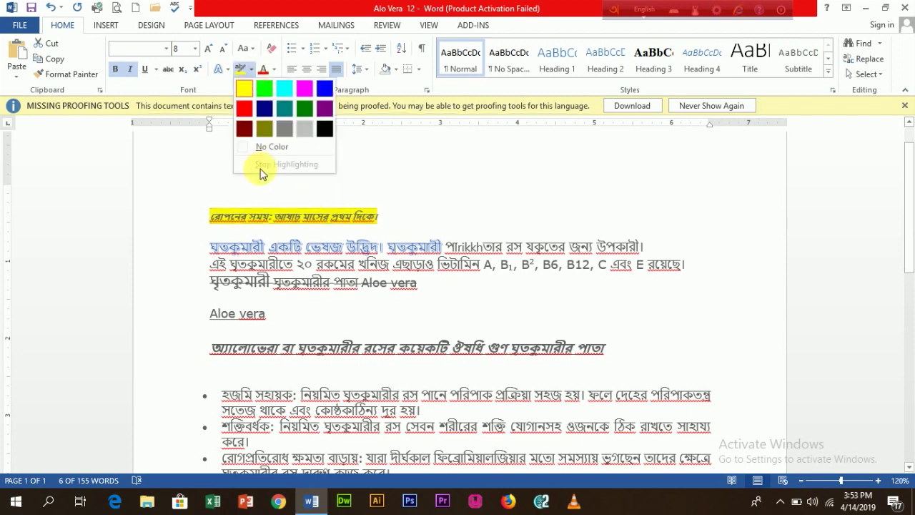
pyautogui.click(250, 149)
pyautogui.click(293, 250)
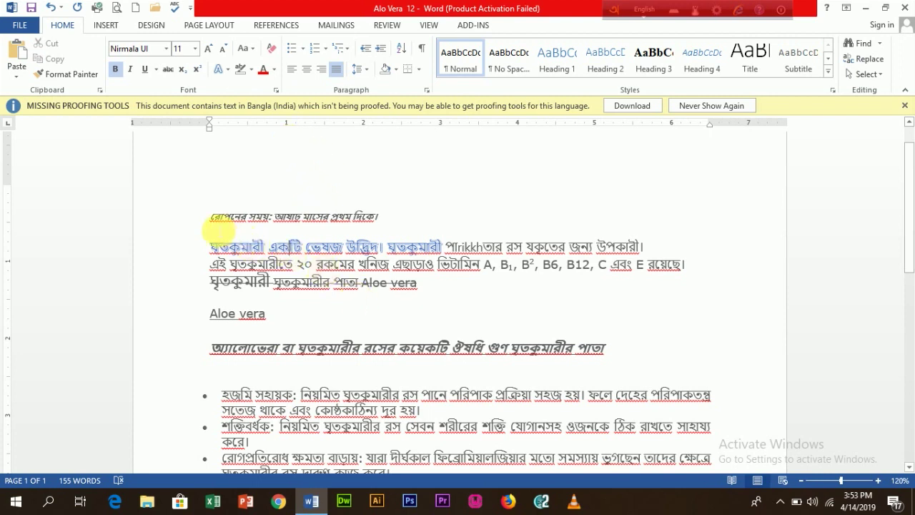
# Step: Make the রোপনের সময় line red after browsing the More Colors picker
pyautogui.moveTo(207, 216); pyautogui.dragTo(389, 219)
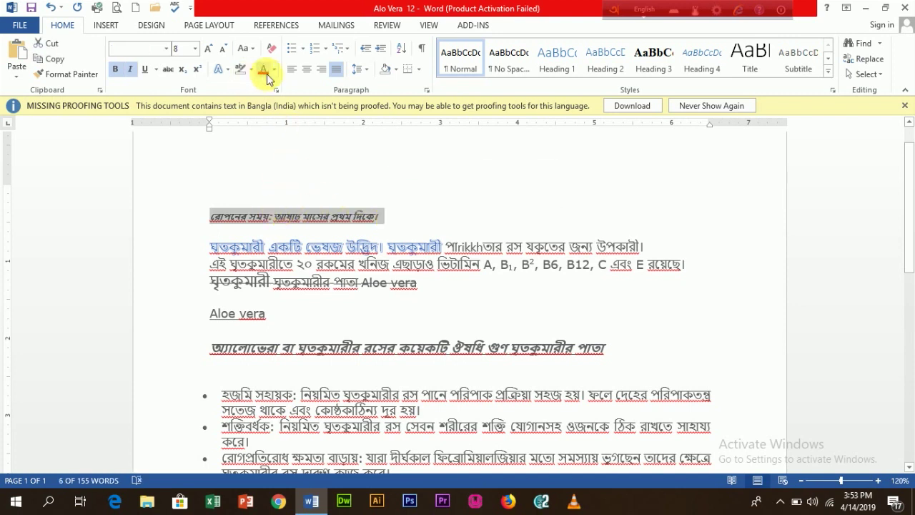
pyautogui.click(274, 69)
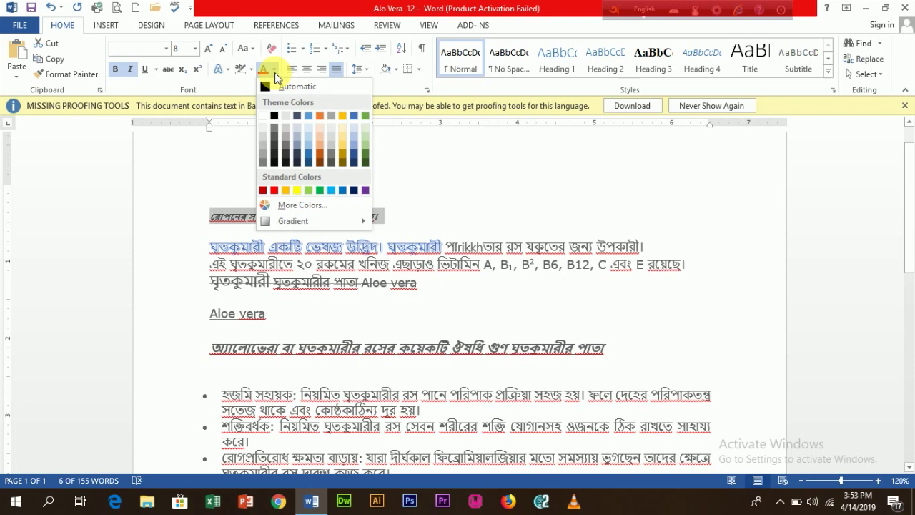
pyautogui.click(295, 204)
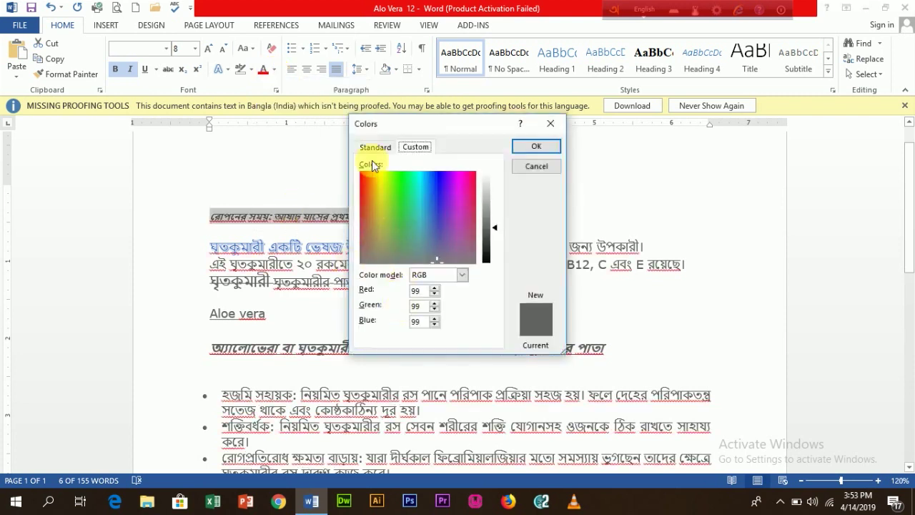
pyautogui.click(368, 152)
pyautogui.click(433, 249)
pyautogui.click(415, 203)
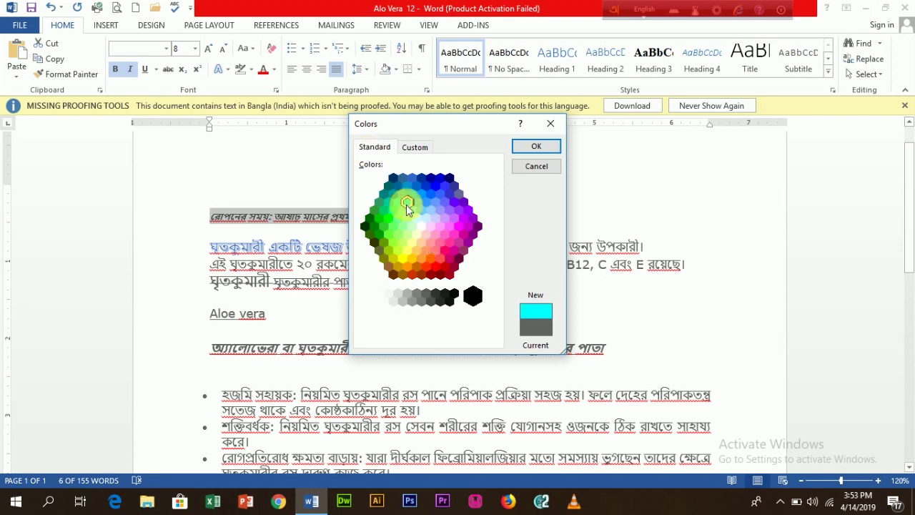
pyautogui.click(550, 128)
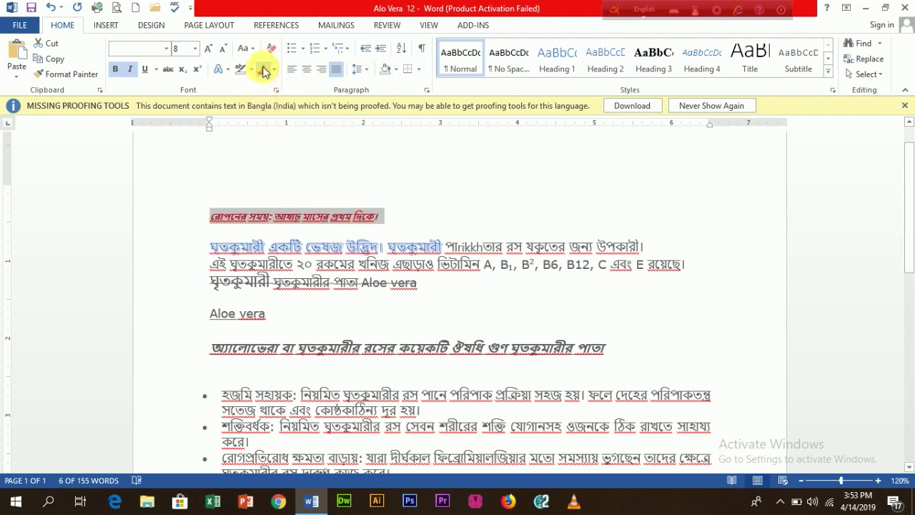
pyautogui.click(371, 251)
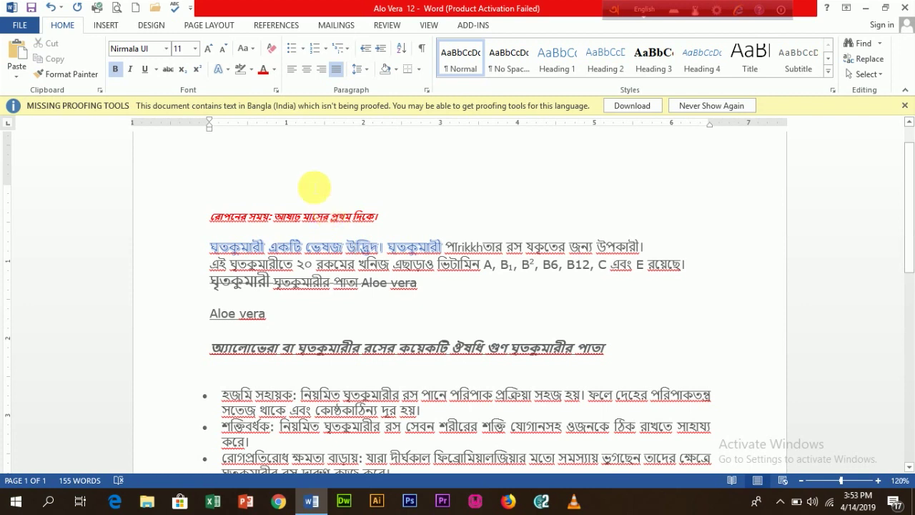
# Step: Clear all formatting from the ঘৃতকুমারী line and dismiss the missing proofing tools message
pyautogui.click(272, 49)
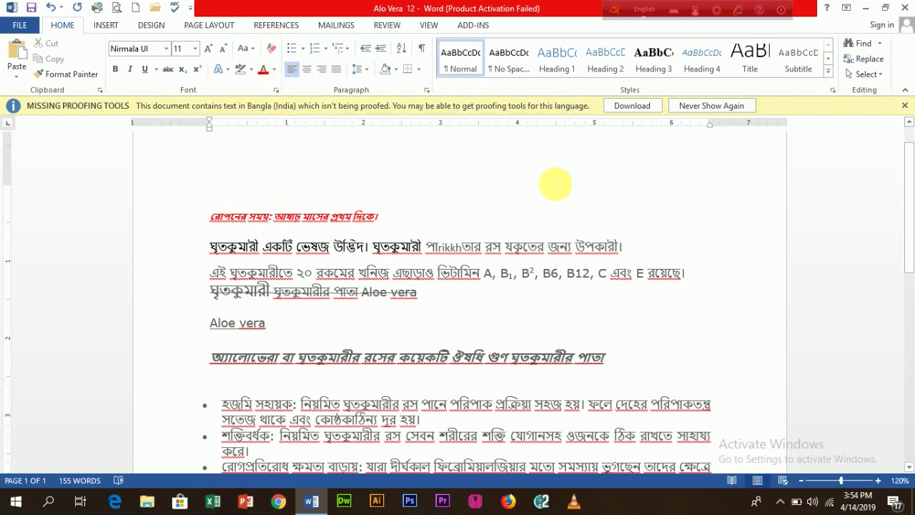
pyautogui.click(905, 106)
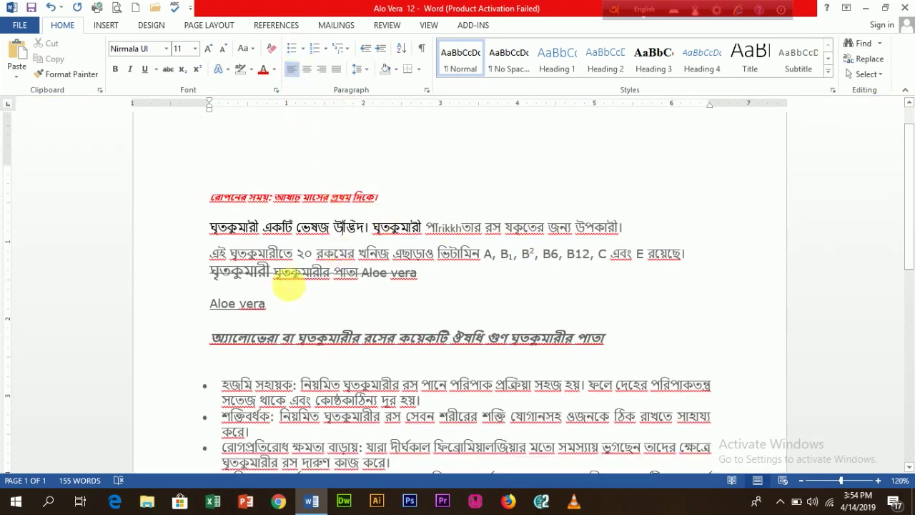
pyautogui.click(289, 272)
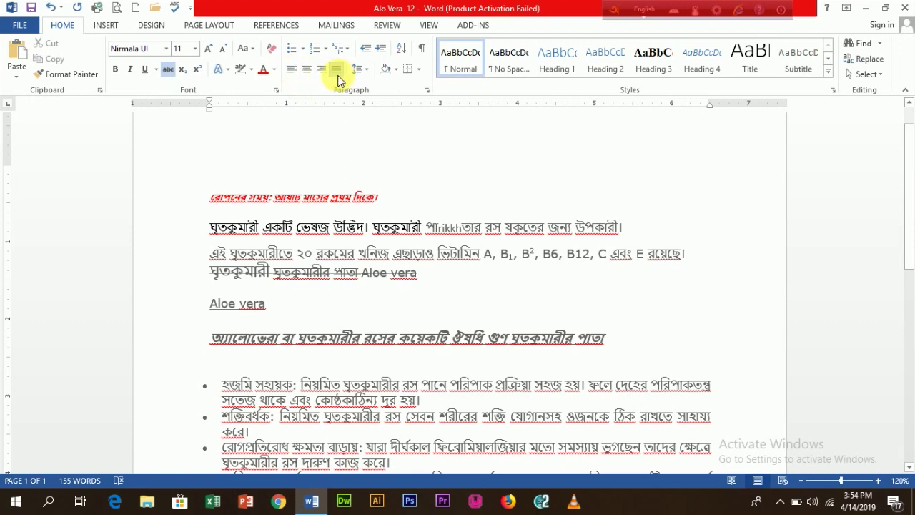
pyautogui.click(368, 272)
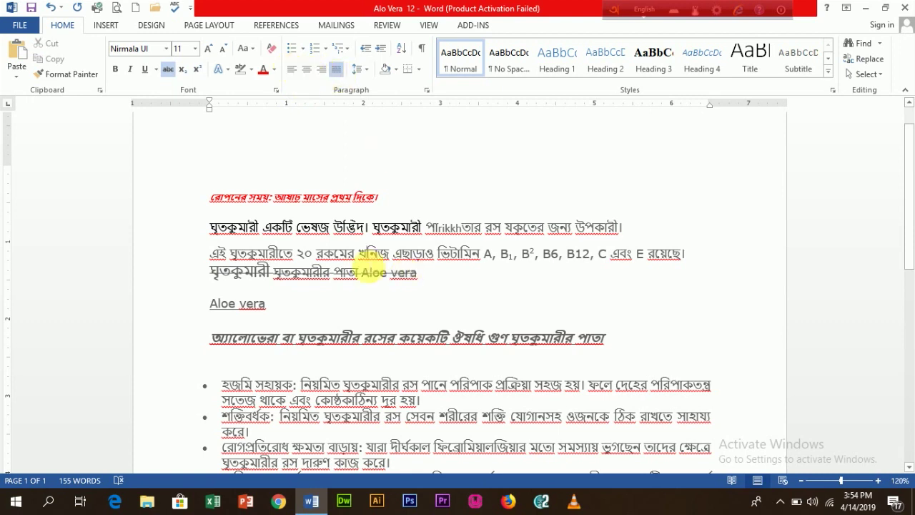
# Step: Centre the ঘৃতকুমারী একটি ভেষজ উদ্ভিদ line after trying right and left alignment
pyautogui.click(200, 233)
pyautogui.click(208, 235)
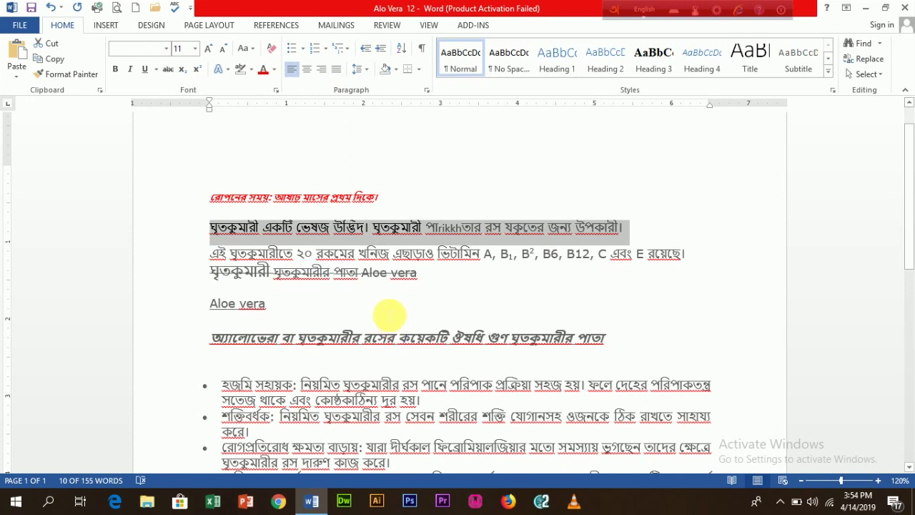
pyautogui.click(322, 74)
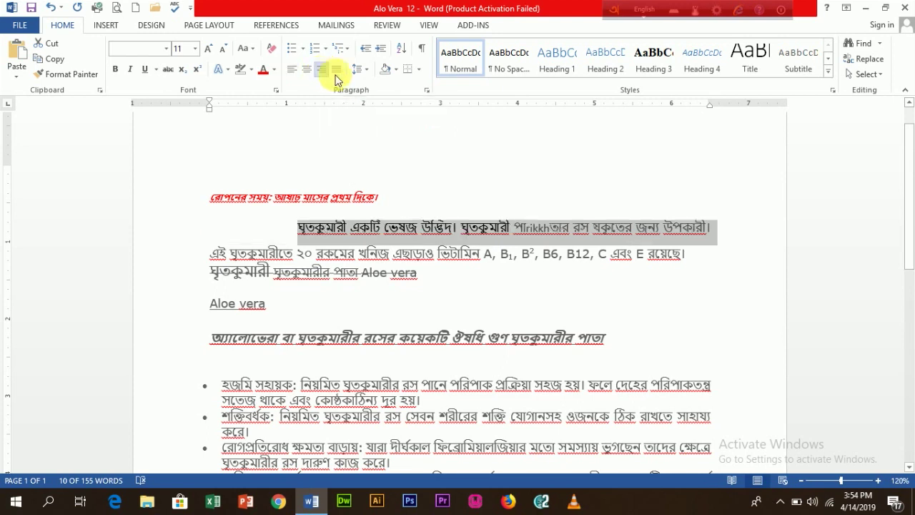
pyautogui.click(291, 75)
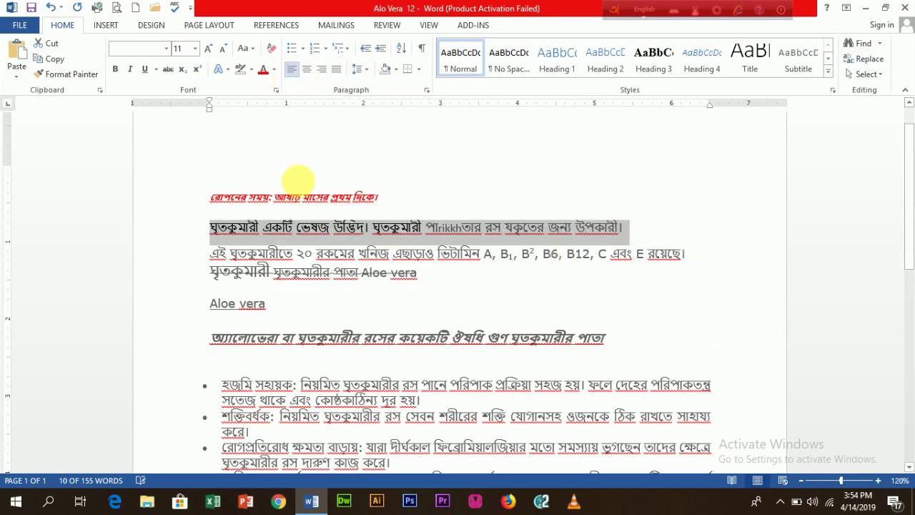
pyautogui.click(308, 70)
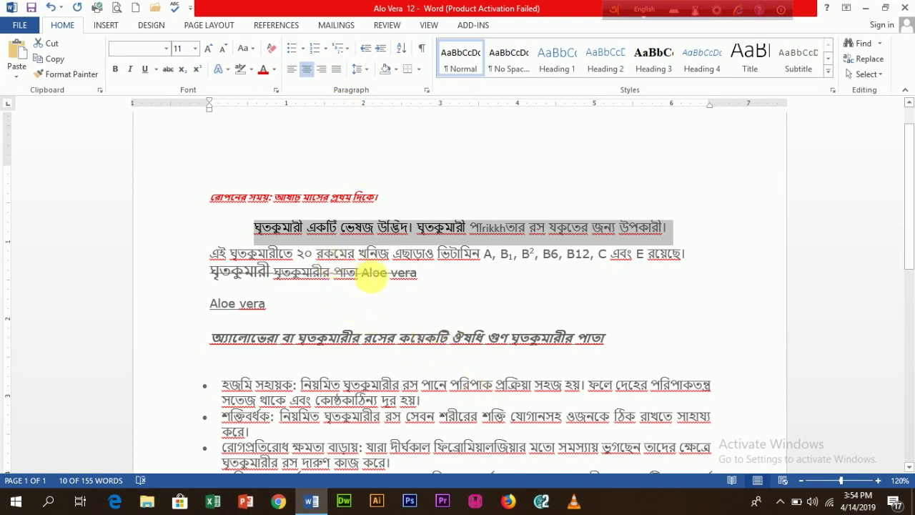
pyautogui.scroll(-3, 421, 297)
# Step: Justify the five Bengali aloe vera bullet paragraphs, replacing a brief left-align attempt
pyautogui.moveTo(204, 238); pyautogui.dragTo(183, 392)
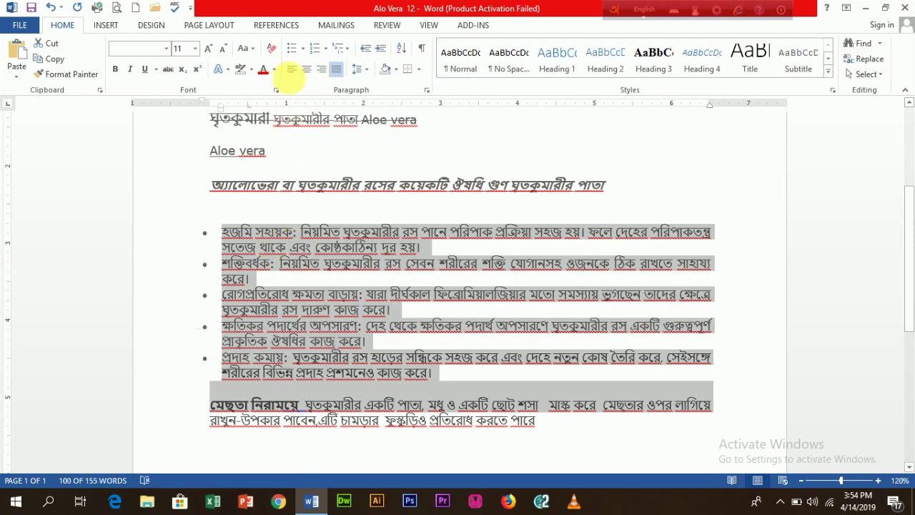
pyautogui.click(292, 71)
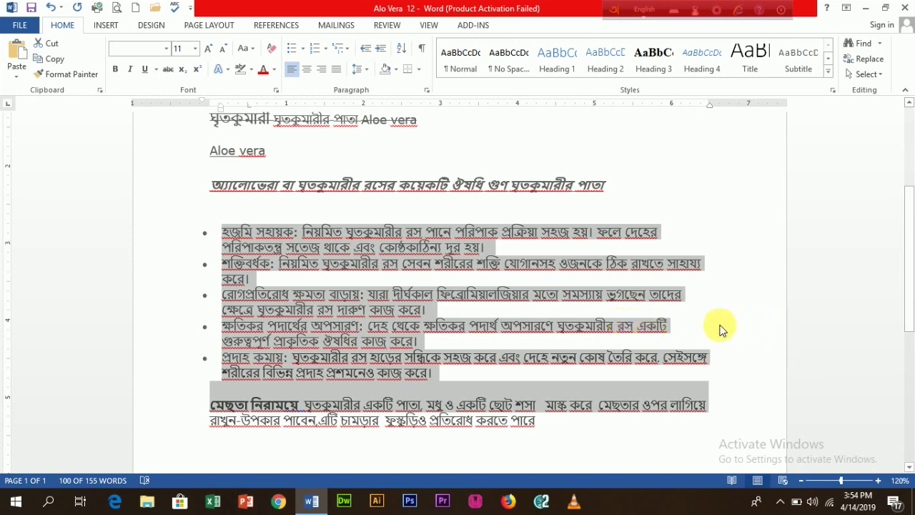
pyautogui.click(410, 329)
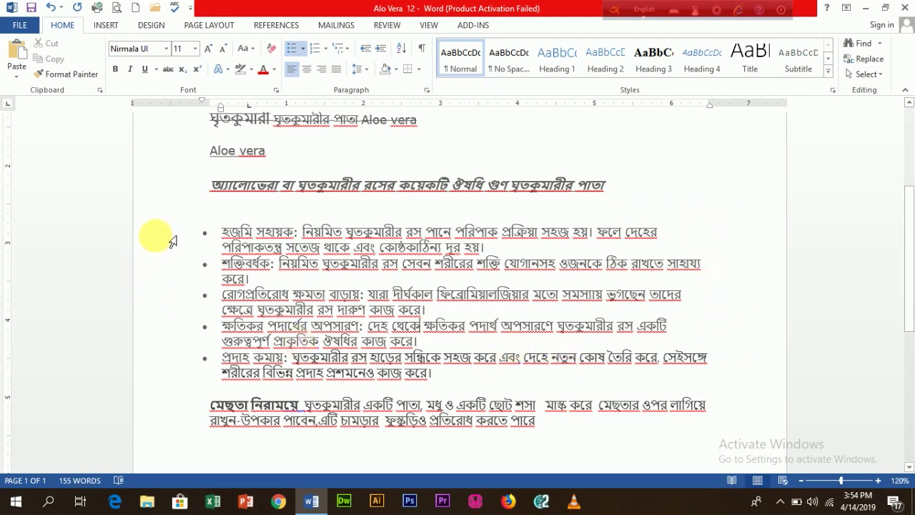
pyautogui.moveTo(161, 236); pyautogui.dragTo(157, 375)
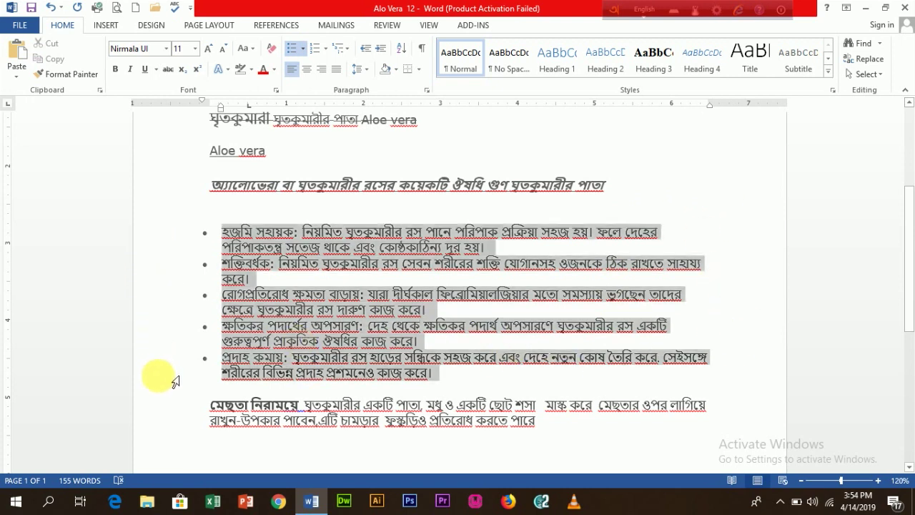
pyautogui.click(335, 71)
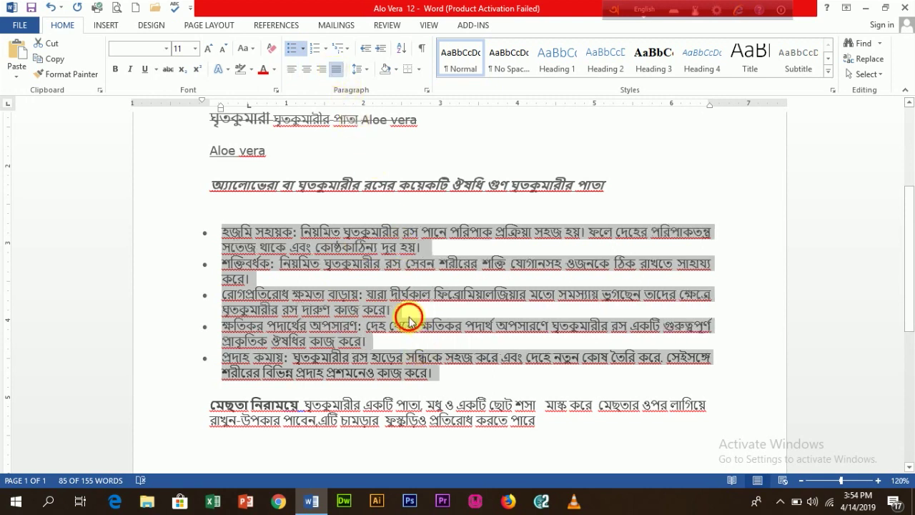
pyautogui.click(409, 318)
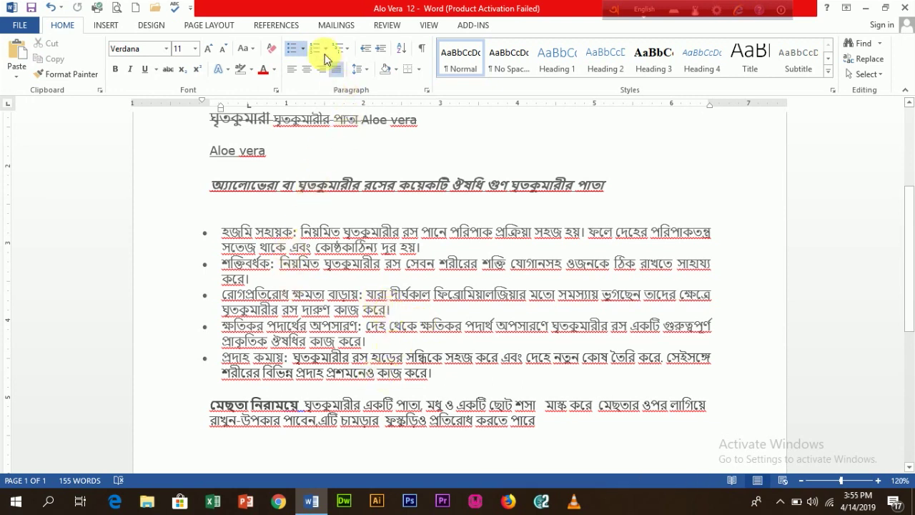
# Step: Place the insertion point on the blank line below the মেছতা নিরাময়ে paragraph
pyautogui.click(304, 49)
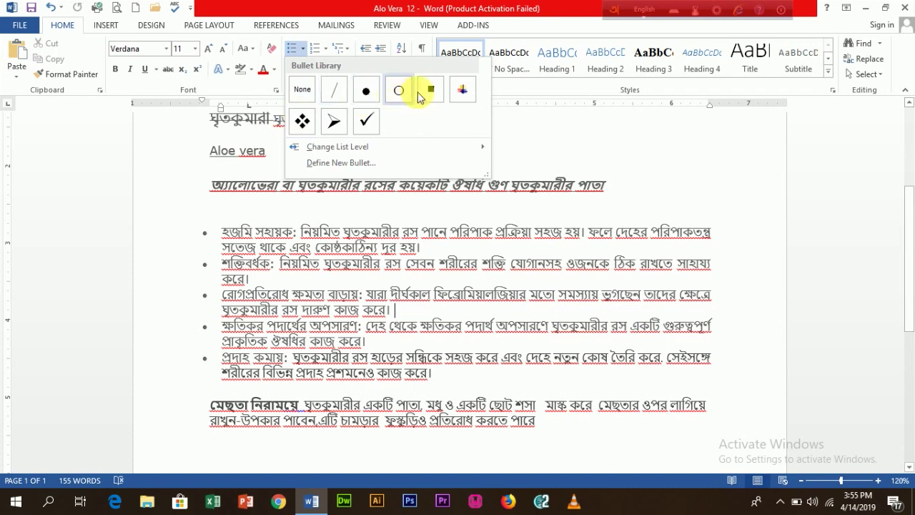
pyautogui.click(399, 285)
pyautogui.scroll(-5, 417, 366)
pyautogui.click(248, 265)
pyautogui.scroll(3, 332, 311)
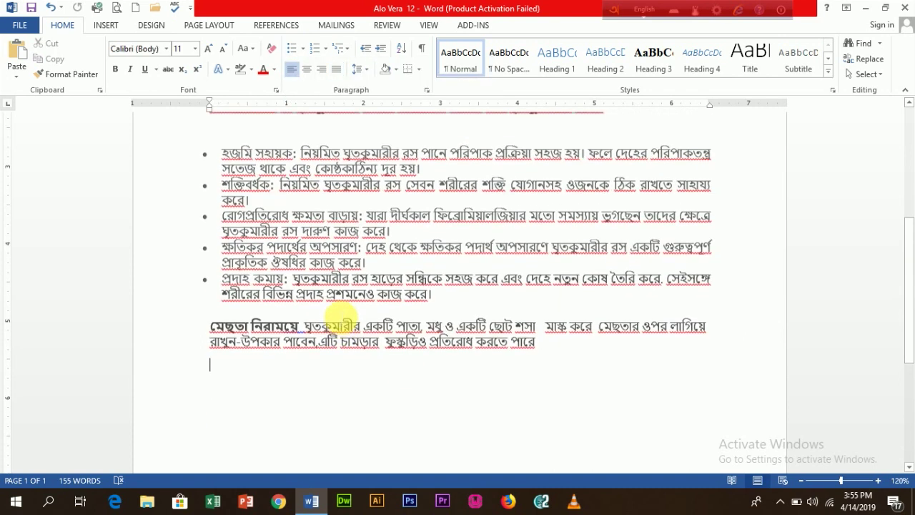
# Step: Start a four-diamond bulleted list with items 'Hgfyr mkjfg…' and 'Hknbgfgh', leaving an empty third item
pyautogui.click(302, 49)
pyautogui.click(302, 121)
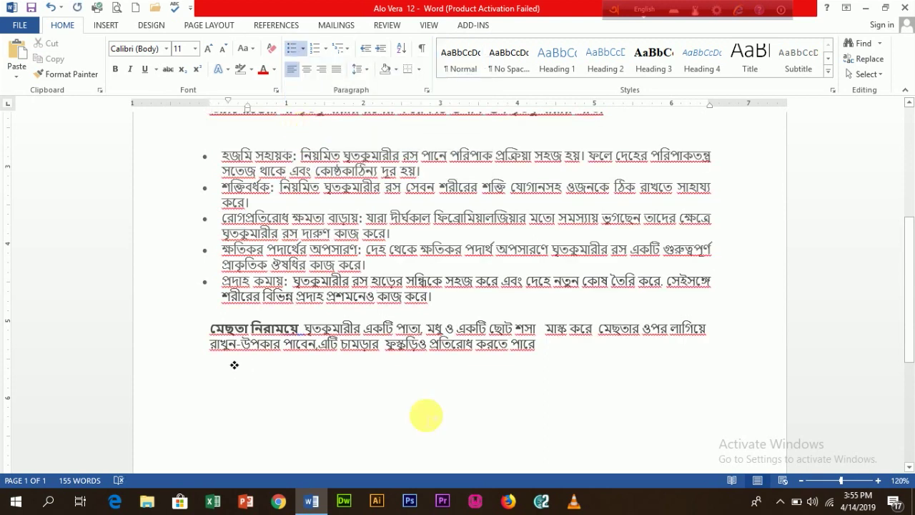
pyautogui.write('hg khjgv kuib jg')
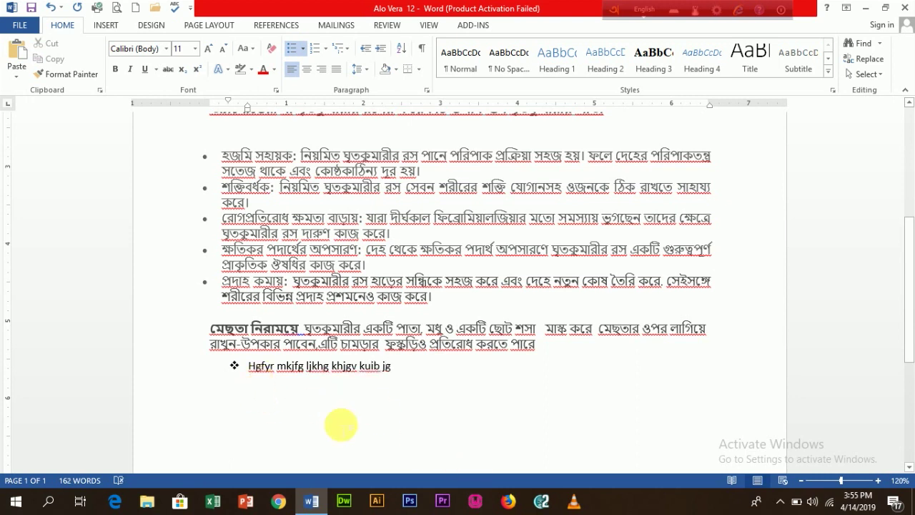
pyautogui.press('Return')
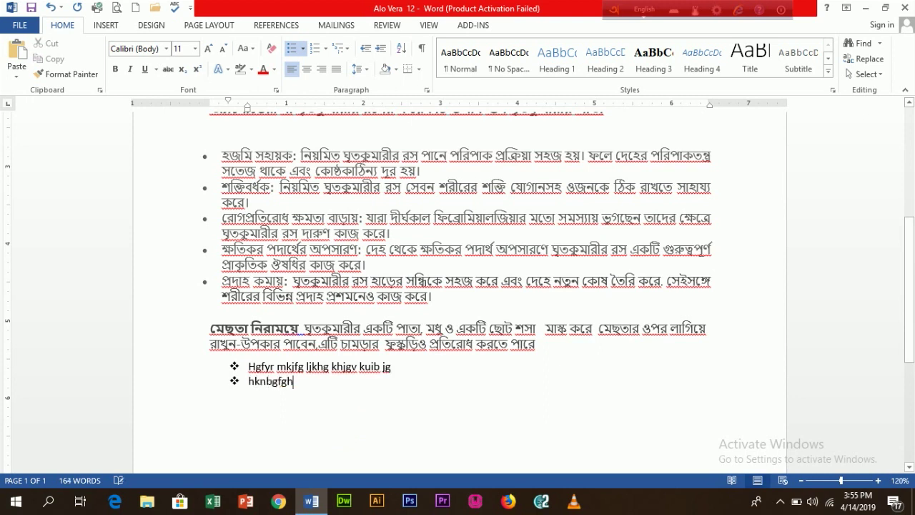
pyautogui.write('hknbgfgh')
pyautogui.press('Return')
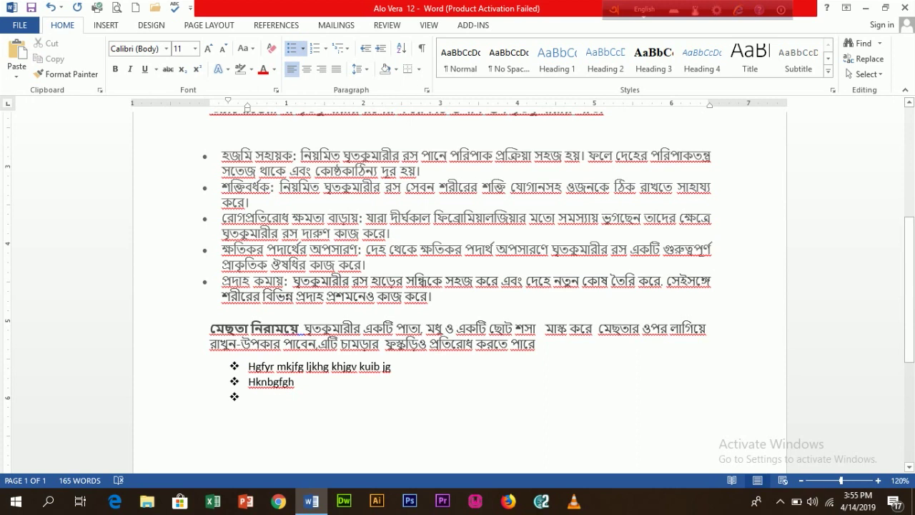
# Step: Preview the bullet and numbering style galleries without applying either
pyautogui.click(303, 50)
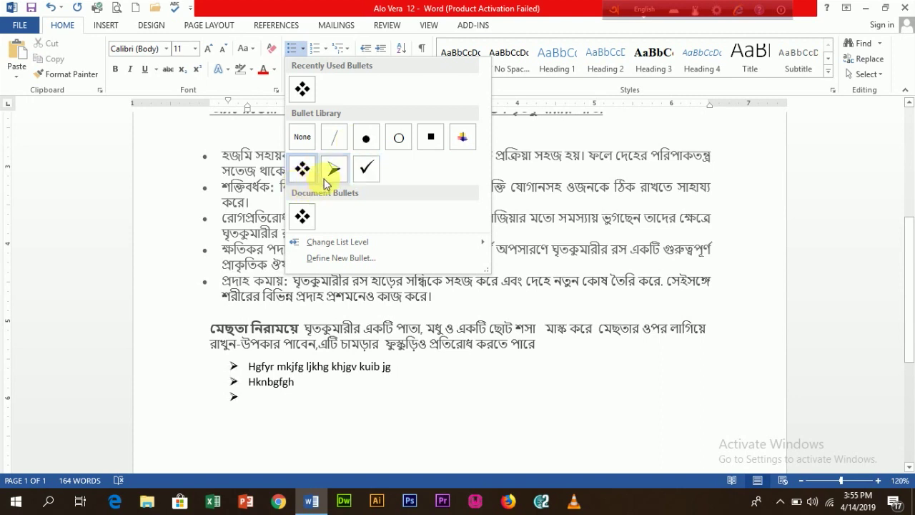
pyautogui.click(329, 50)
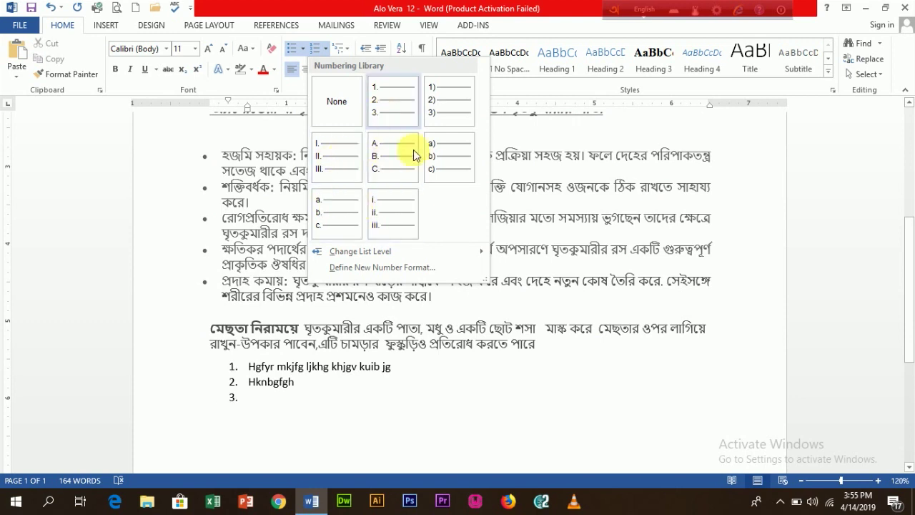
pyautogui.press('Escape')
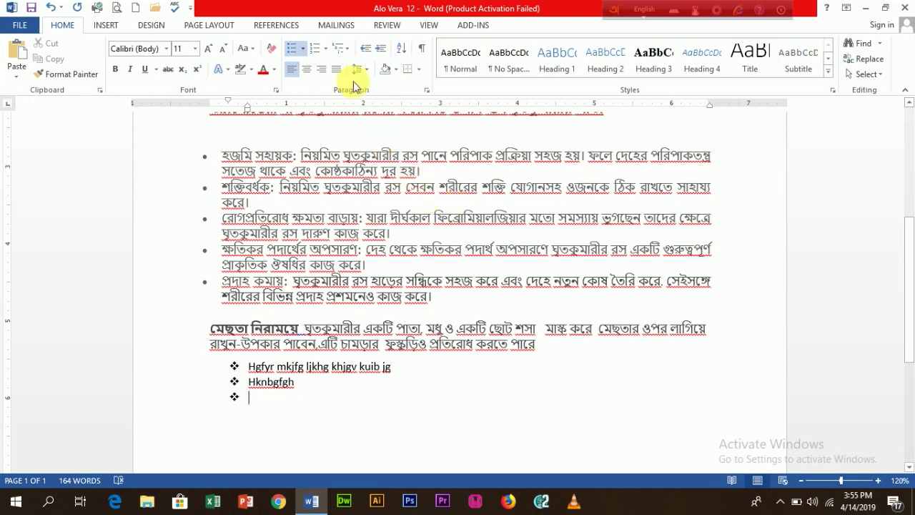
# Step: Browse the multilevel list and line spacing menus without applying anything
pyautogui.click(350, 50)
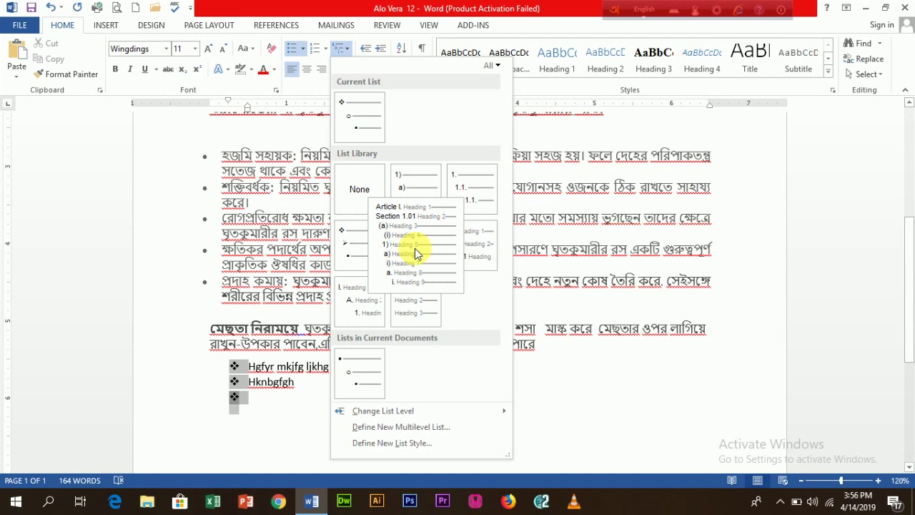
pyautogui.click(565, 216)
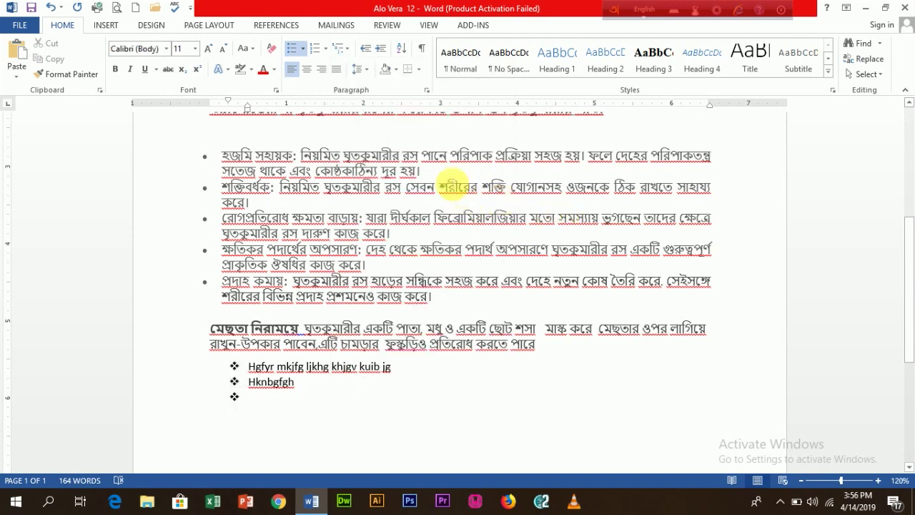
pyautogui.click(366, 71)
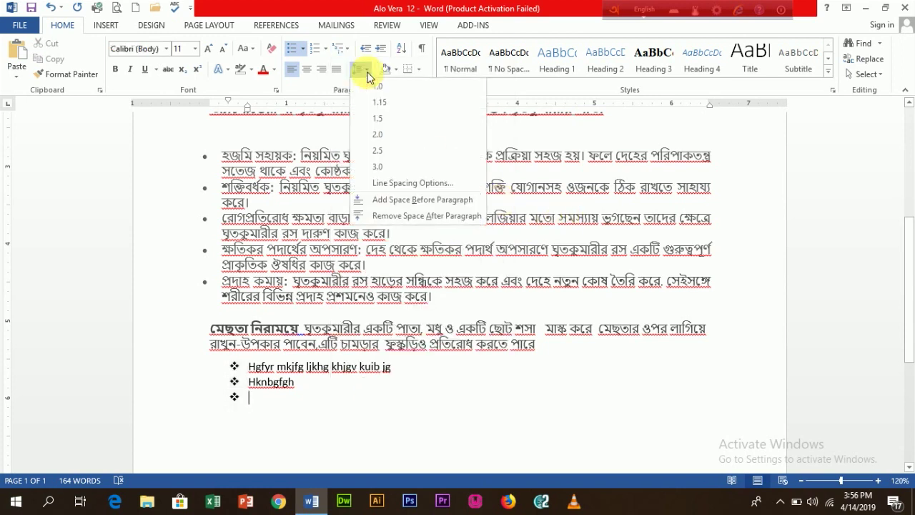
pyautogui.click(420, 282)
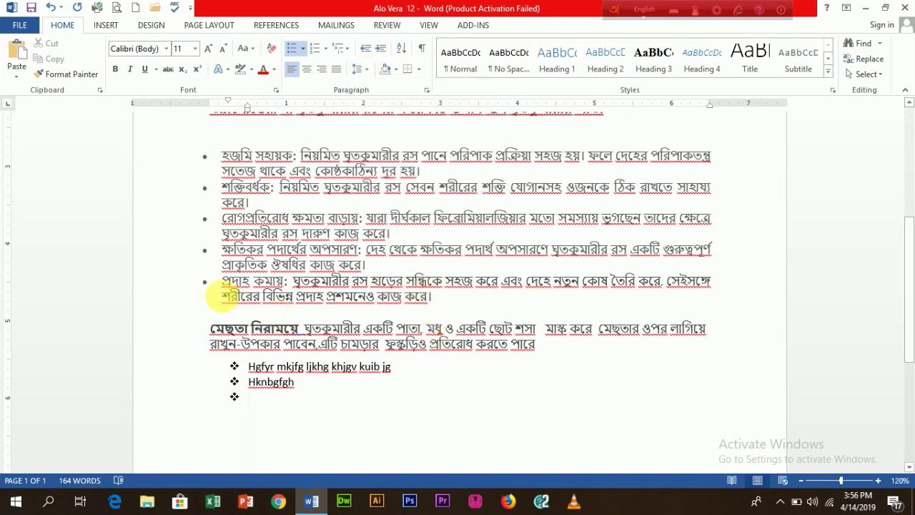
# Step: Give the last bullet, প্রদাহ কমায়, 1.15 and then 2.0 double line spacing
pyautogui.doubleClick(204, 288)
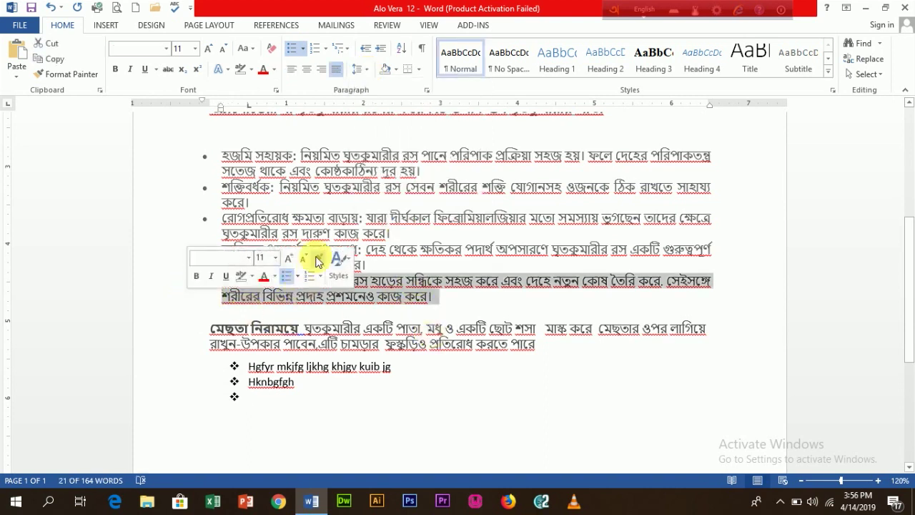
pyautogui.click(363, 69)
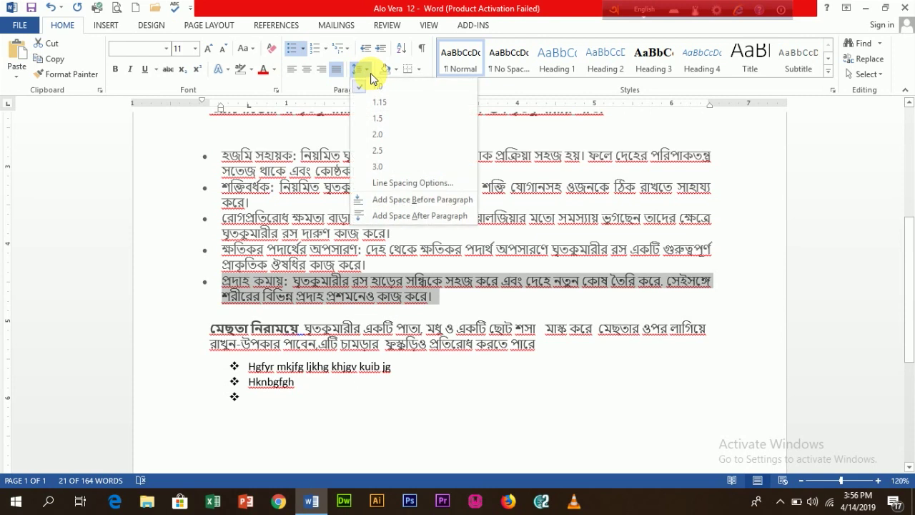
pyautogui.click(372, 113)
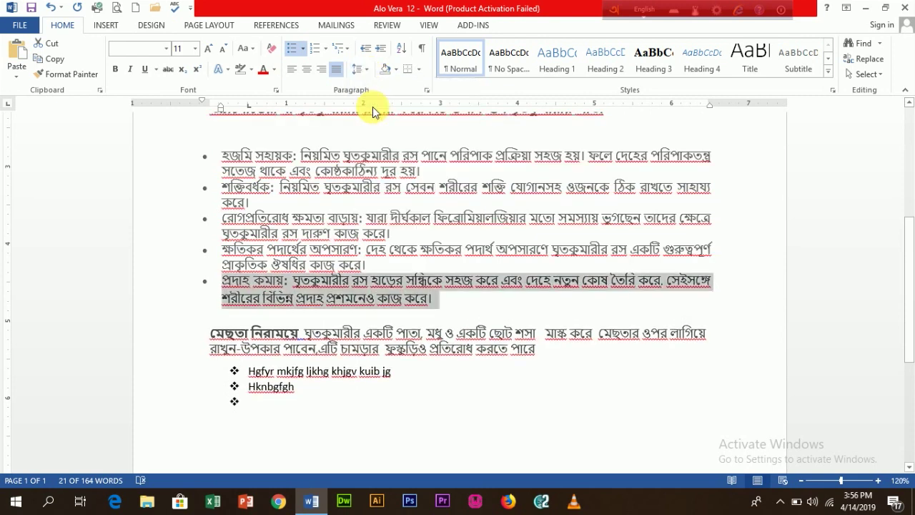
pyautogui.click(362, 70)
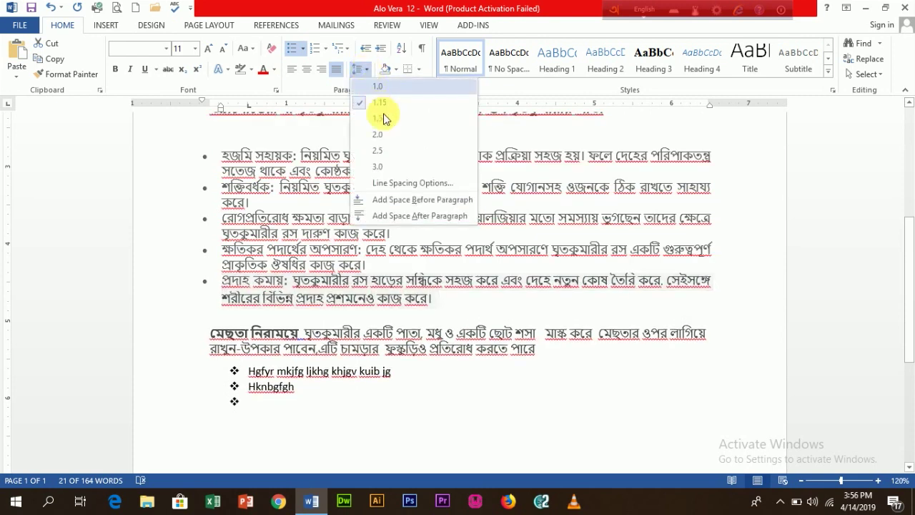
pyautogui.click(386, 135)
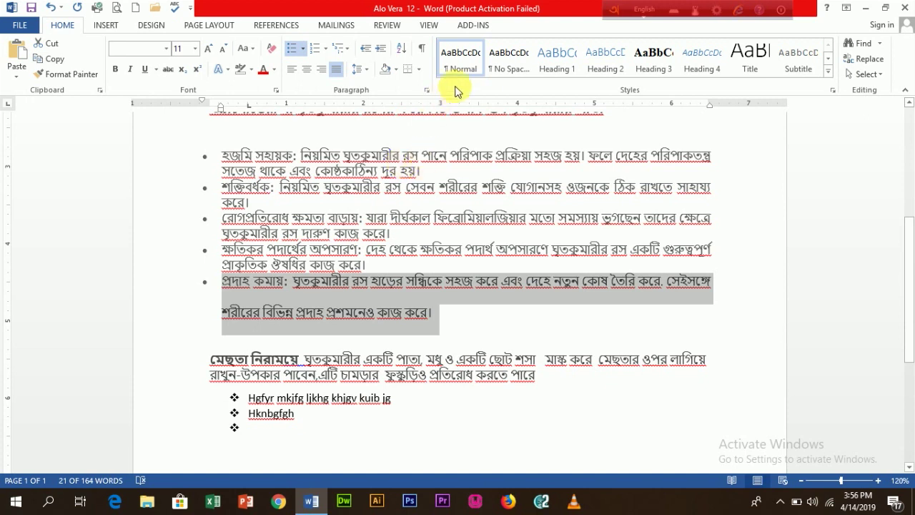
# Step: Apply red shading to the line ঘৃতকুমারীর রস দারুণ কাজ করে। in the third bullet
pyautogui.click(394, 69)
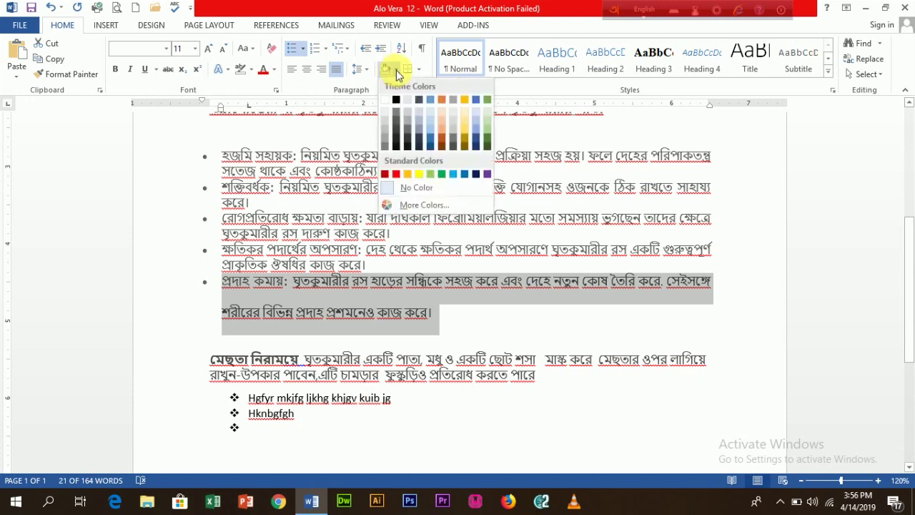
pyautogui.click(368, 269)
pyautogui.moveTo(202, 226); pyautogui.dragTo(193, 252)
pyautogui.click(429, 266)
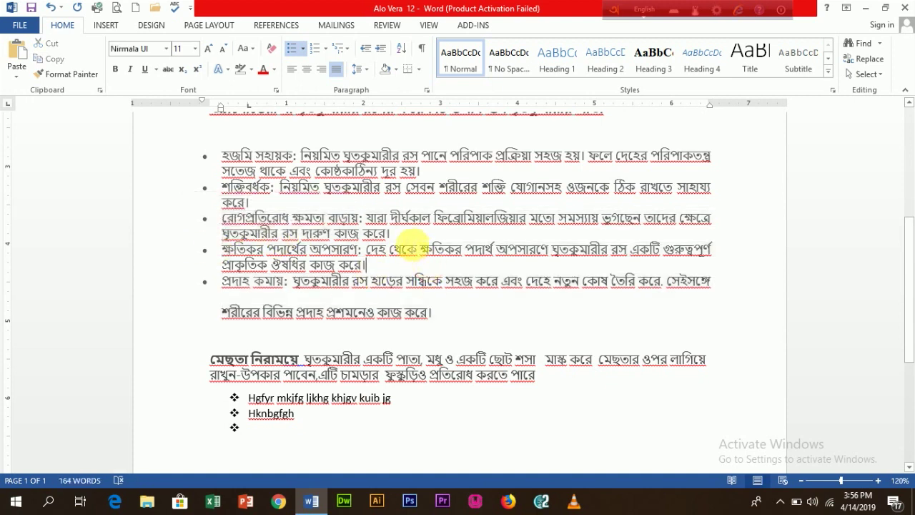
pyautogui.moveTo(395, 234); pyautogui.dragTo(223, 234)
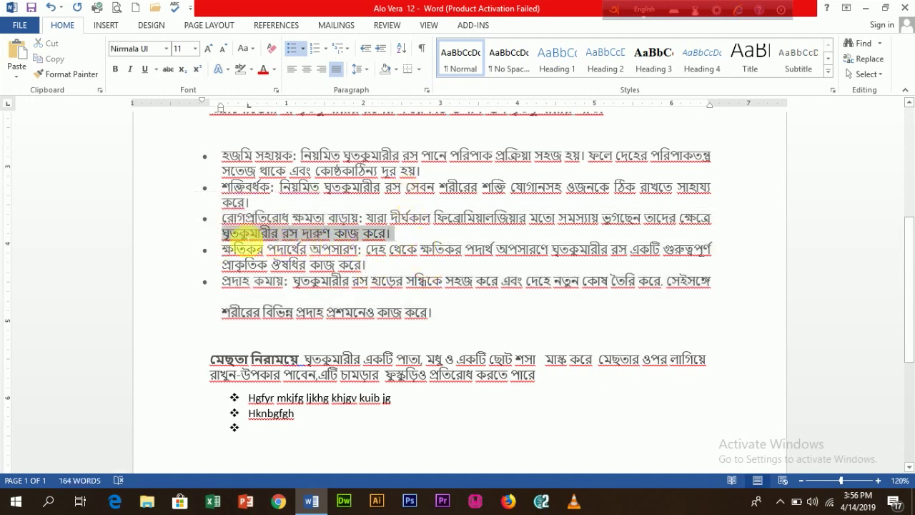
pyautogui.click(395, 73)
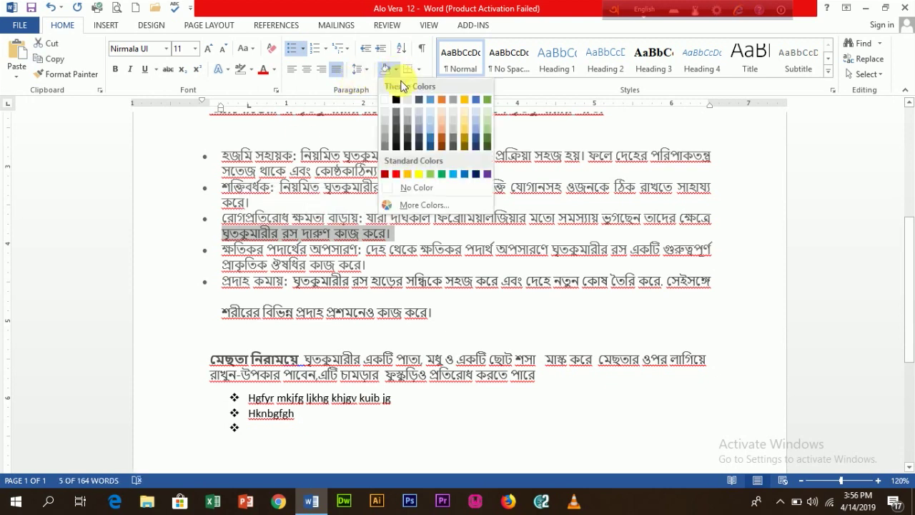
pyautogui.click(396, 177)
pyautogui.click(368, 235)
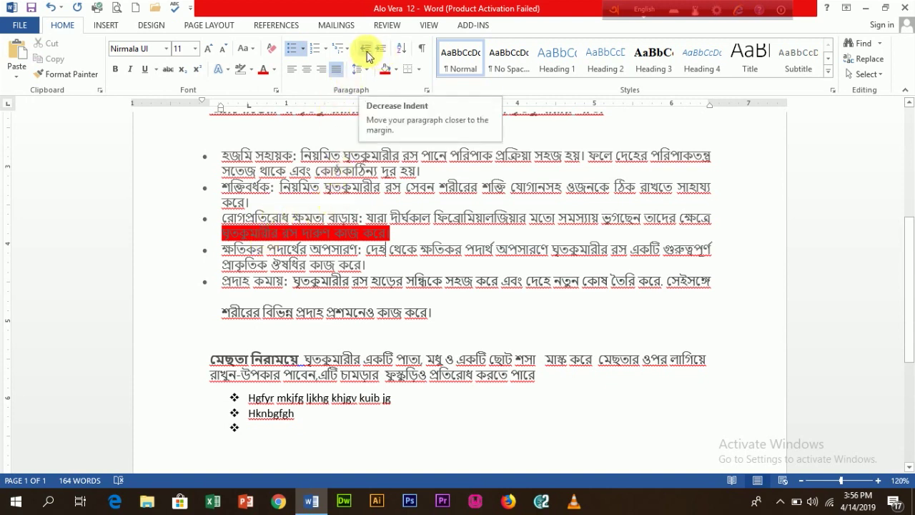
# Step: Remove the empty bullet and type plain lines Ghjjknbvfghghj, Ghjnbcv and Nbhgf below the list
pyautogui.scroll(-3, 422, 308)
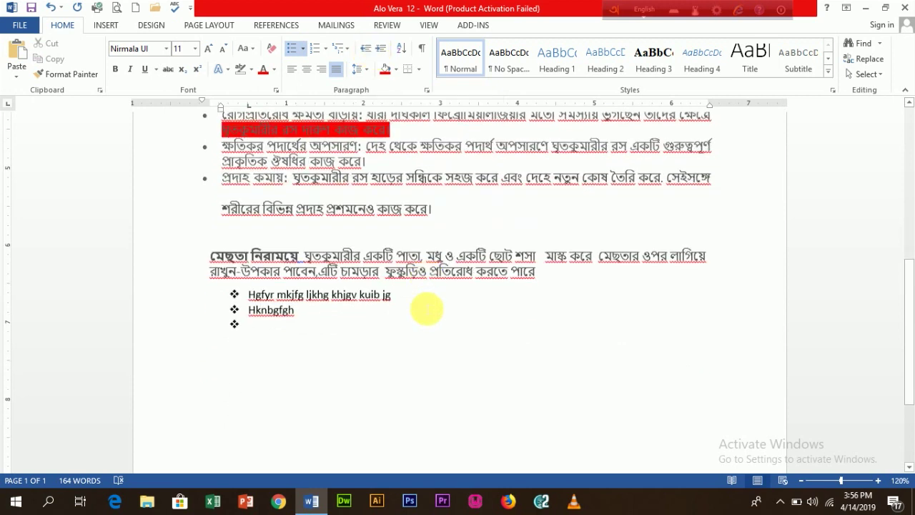
pyautogui.click(351, 346)
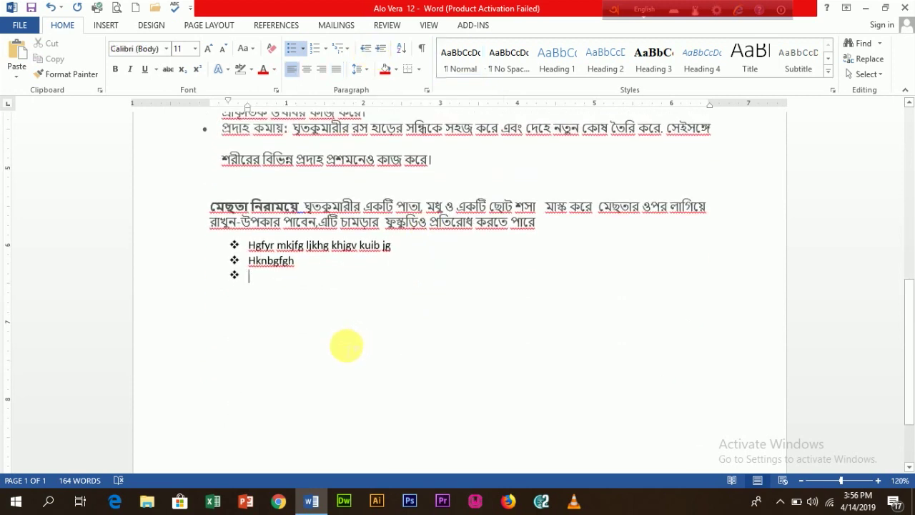
pyautogui.press('BackSpace')
pyautogui.press('BackSpace')
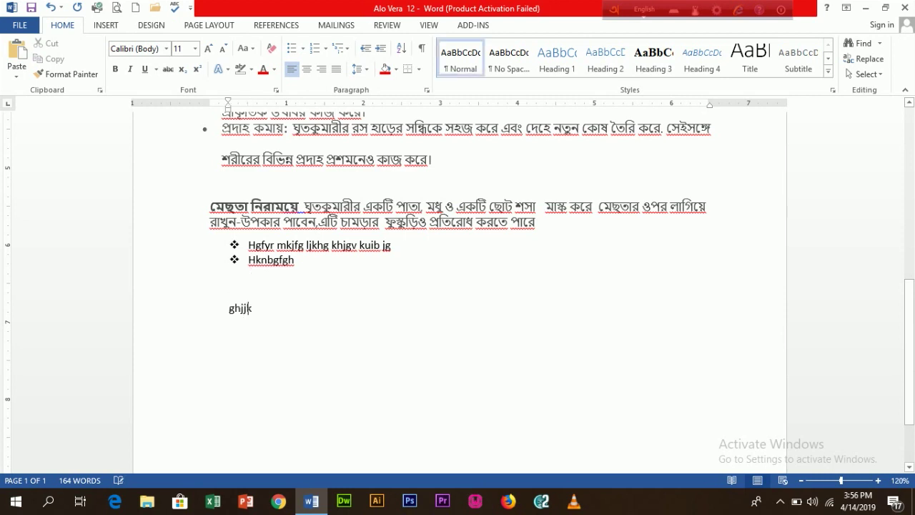
pyautogui.write('ghjjknbvfghghj')
pyautogui.press('Return')
pyautogui.write('gf')
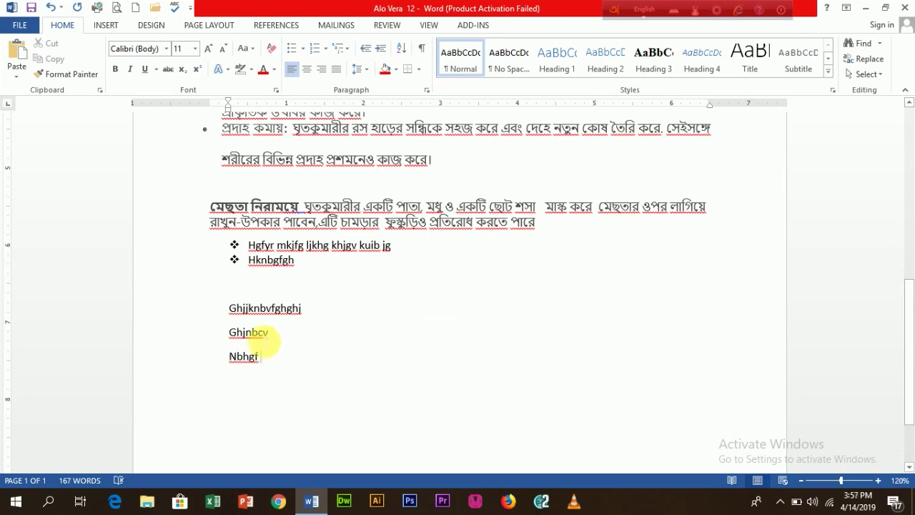
# Step: Indent the three placeholder lines far right using Tab and repeated Increase Indent
pyautogui.moveTo(219, 309); pyautogui.dragTo(237, 373)
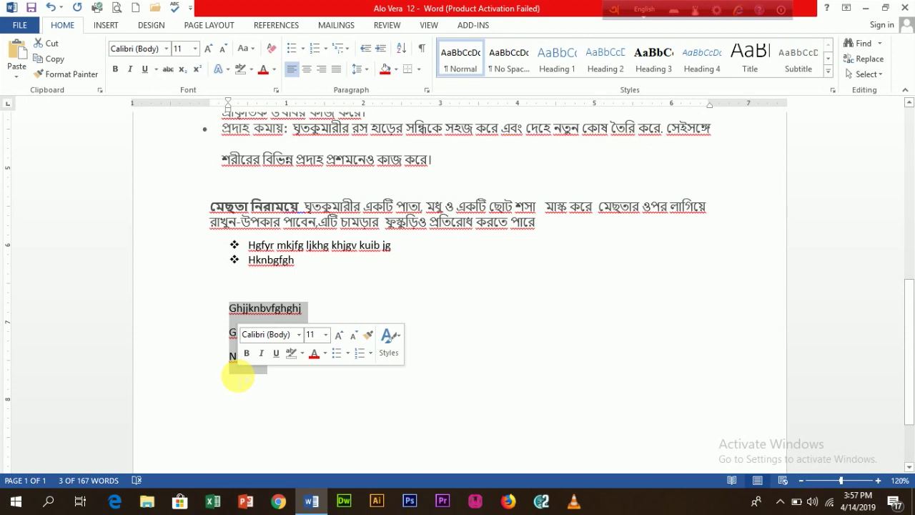
pyautogui.press('Tab')
pyautogui.press('Tab')
pyautogui.press('Tab')
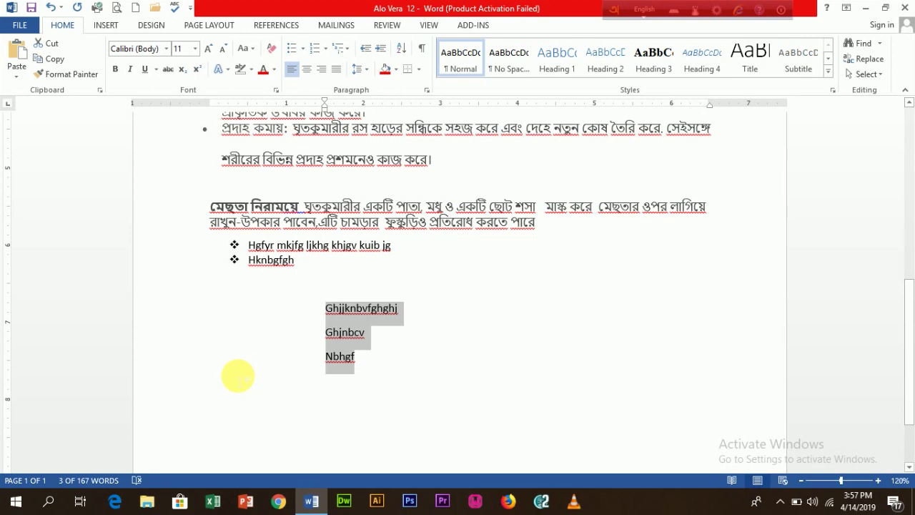
pyautogui.hotkey('shift', 'Tab')
pyautogui.hotkey('shift', 'Tab')
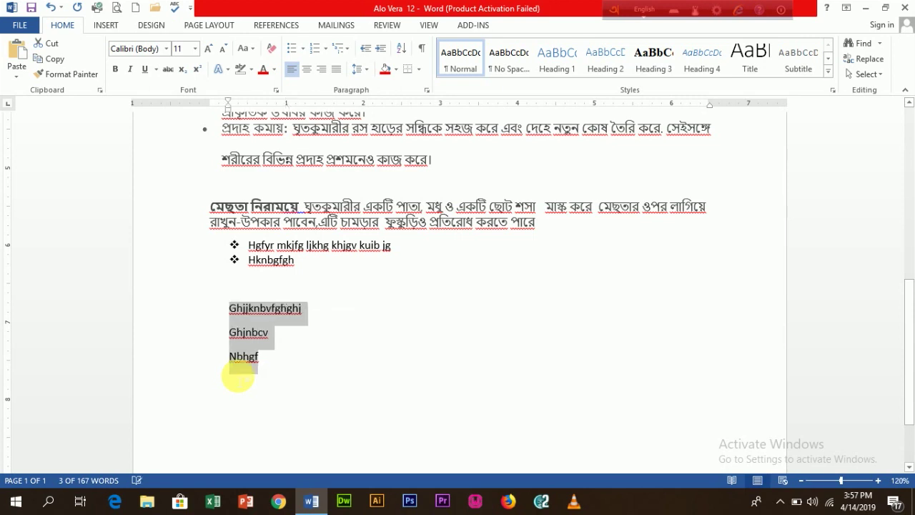
pyautogui.click(367, 50)
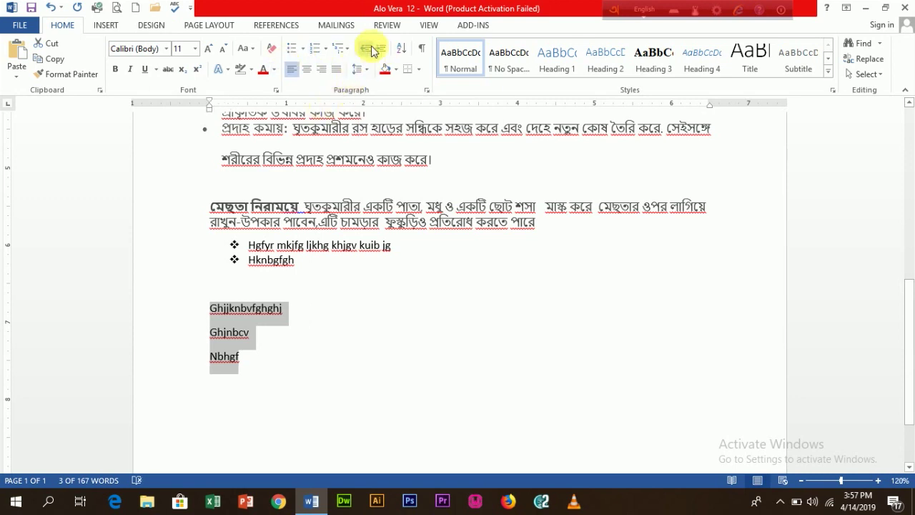
pyautogui.click(382, 51)
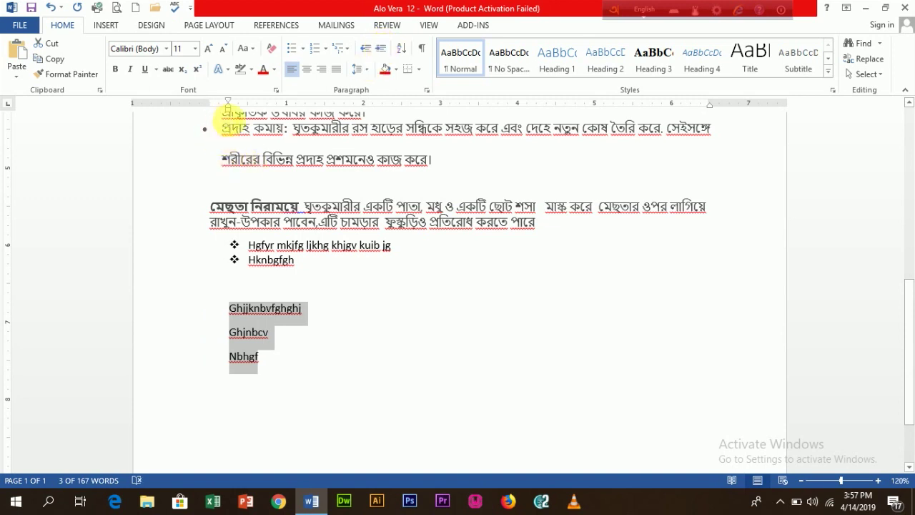
pyautogui.click(381, 51)
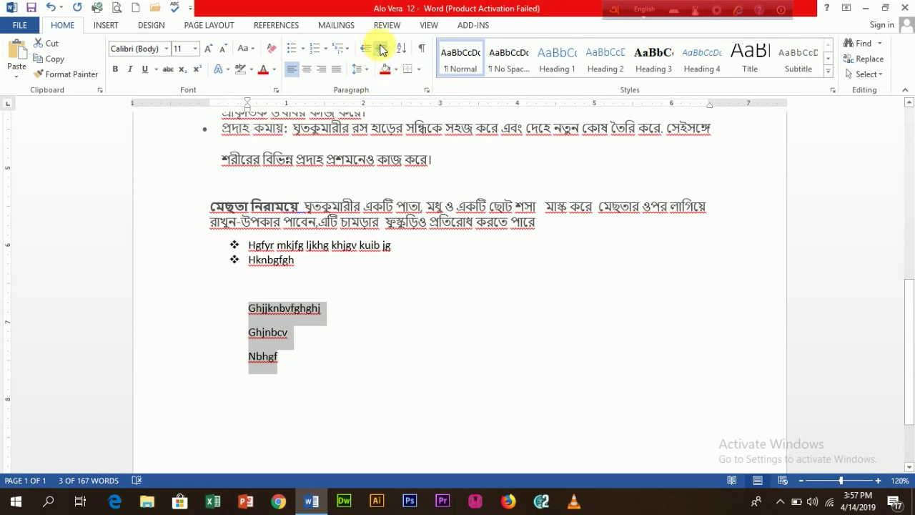
pyautogui.click(382, 50)
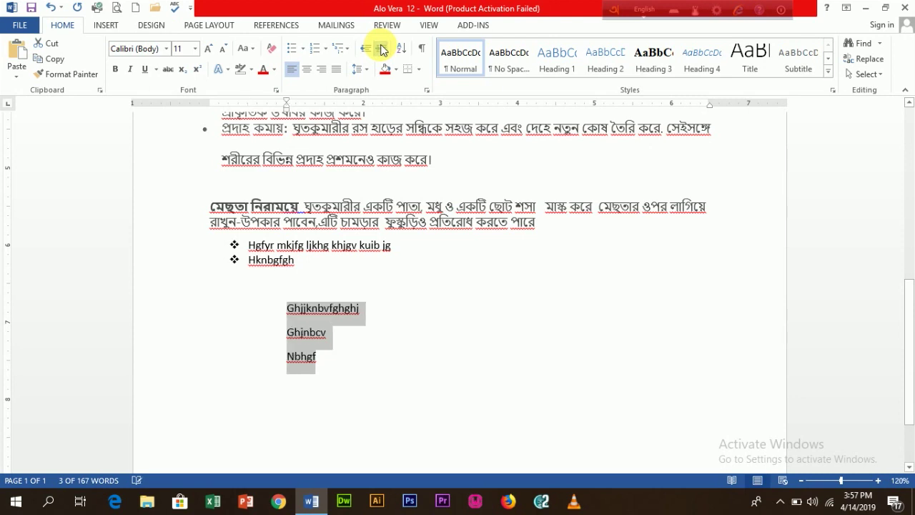
pyautogui.click(383, 50)
pyautogui.click(384, 51)
pyautogui.click(384, 50)
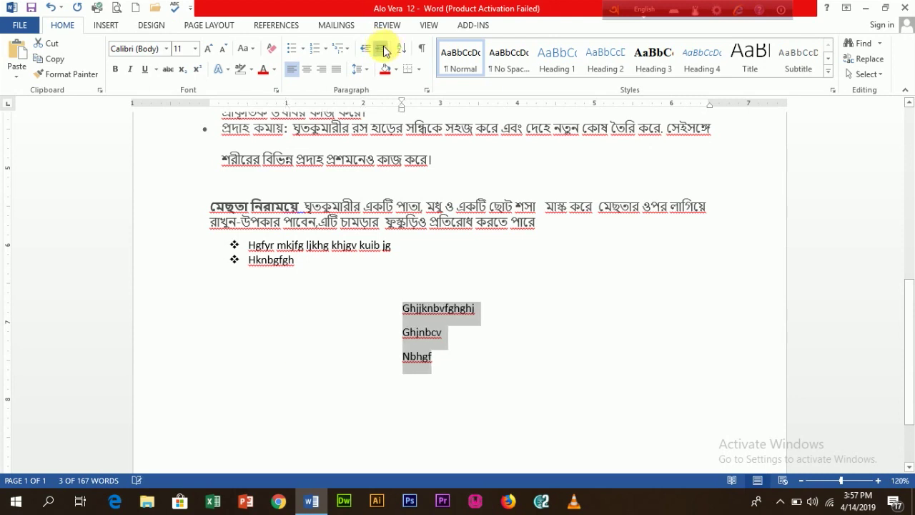
pyautogui.click(384, 50)
pyautogui.click(383, 50)
pyautogui.click(384, 50)
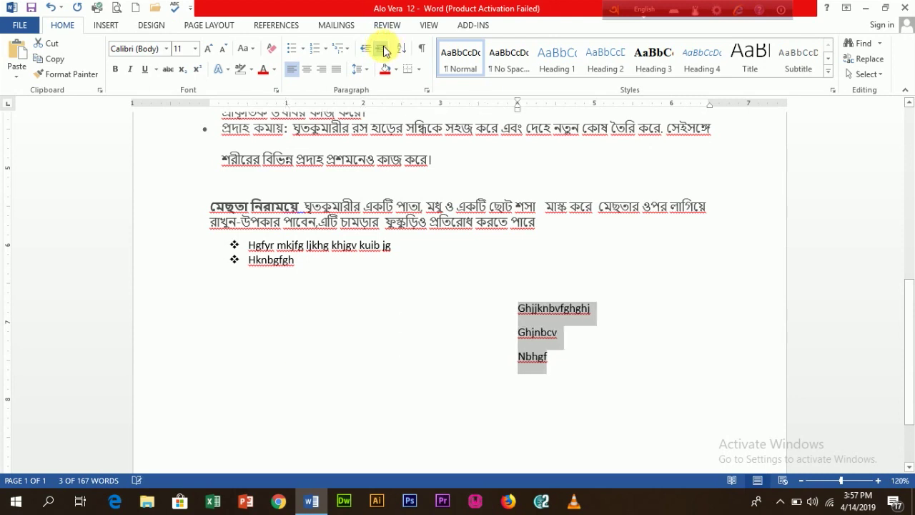
# Step: Center the three lines and reduce their indent by two steps
pyautogui.click(307, 70)
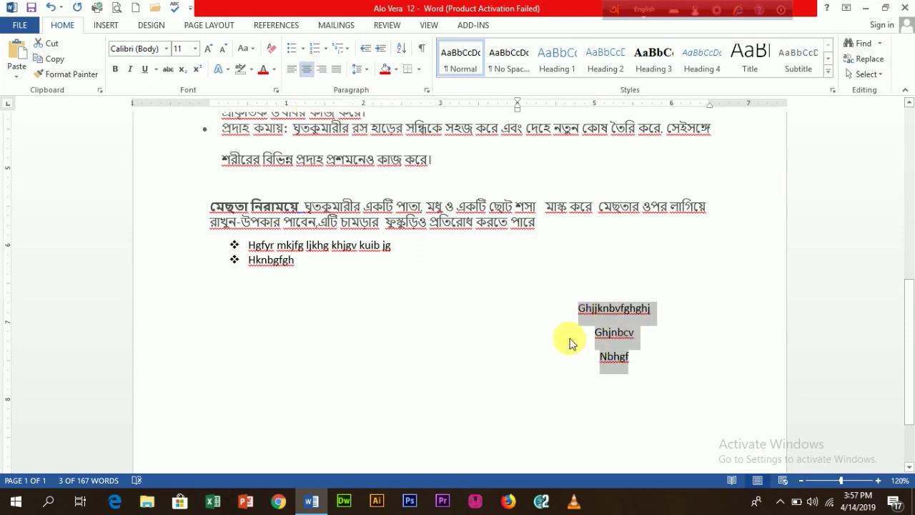
pyautogui.click(364, 50)
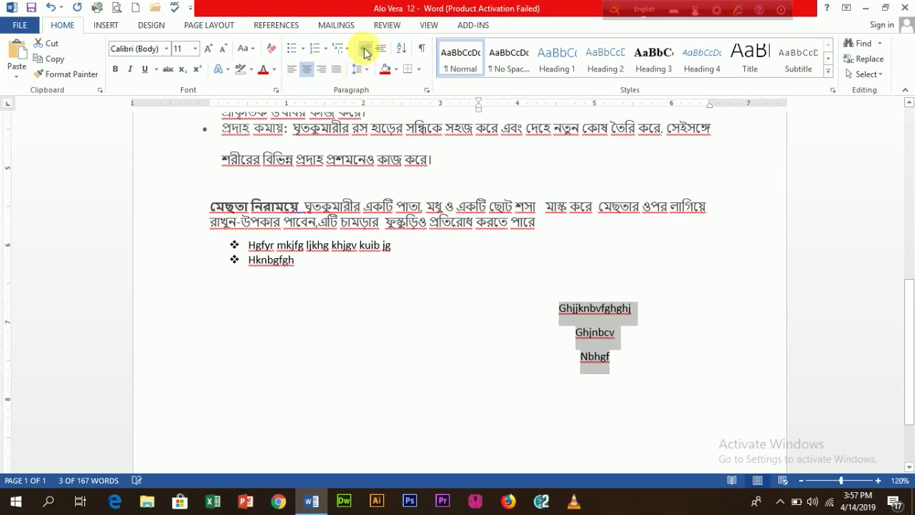
pyautogui.click(365, 50)
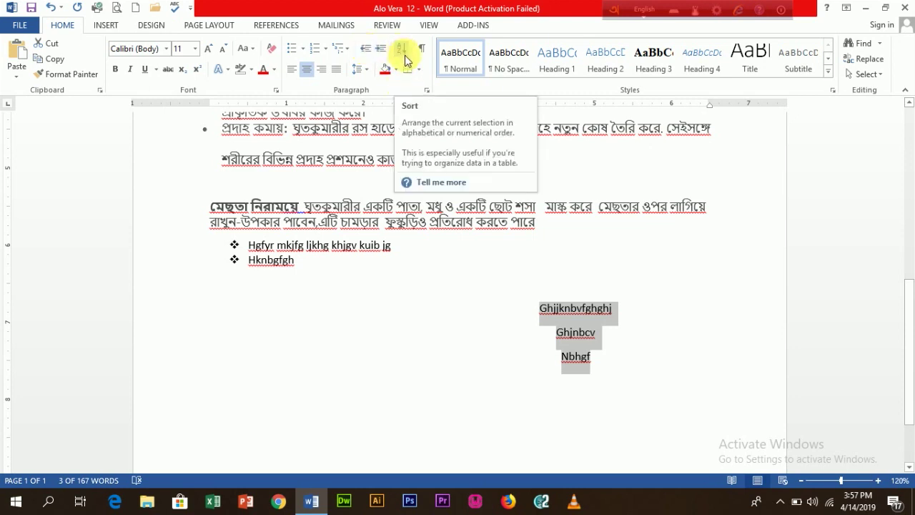
# Step: Change the line Ghjnbcv to ahjnbcv by replacing its leading G with a
pyautogui.click(375, 185)
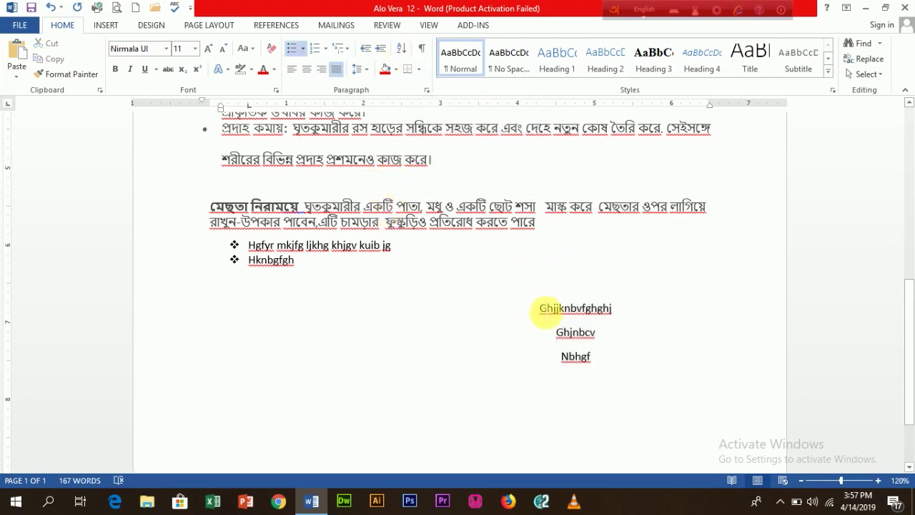
pyautogui.moveTo(539, 311); pyautogui.dragTo(576, 356)
pyautogui.click(578, 358)
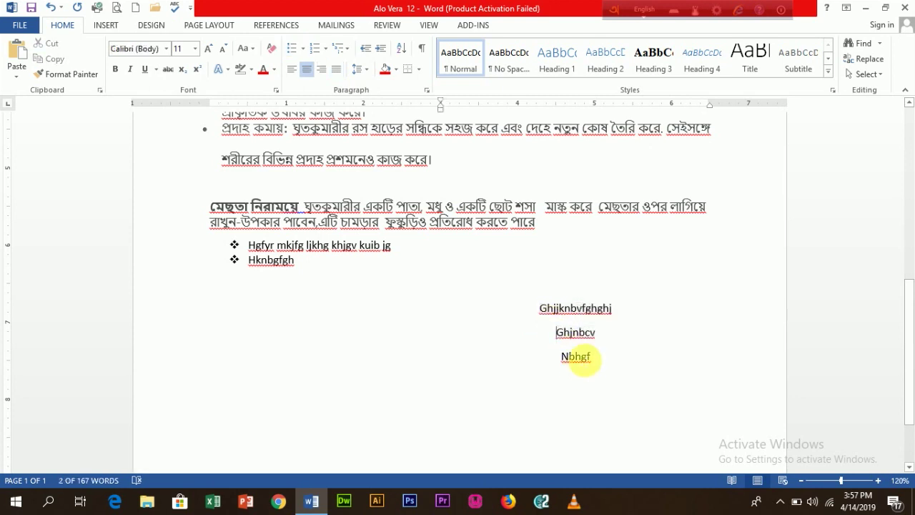
pyautogui.press('Up')
pyautogui.press('Home')
pyautogui.press('Delete')
pyautogui.write('a')
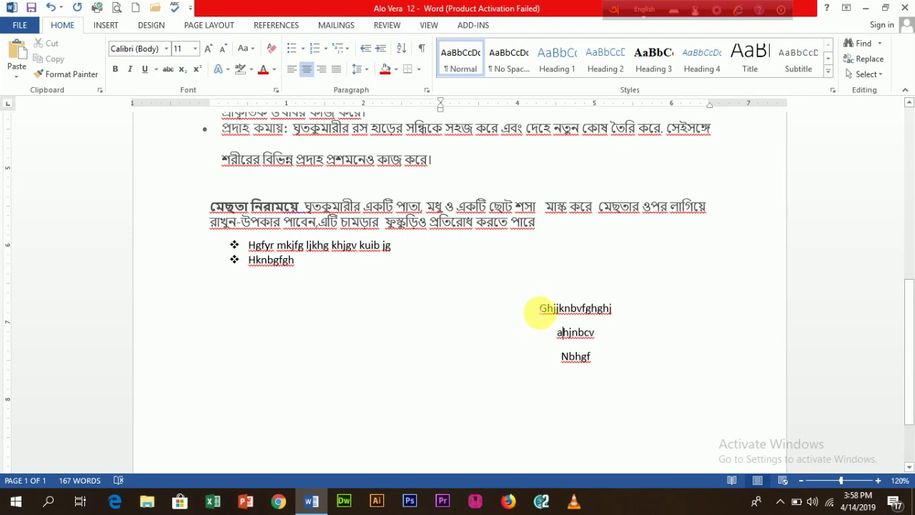
# Step: Sort the three centered lines ascending, then re-sort them in descending order
pyautogui.moveTo(539, 309); pyautogui.dragTo(604, 364)
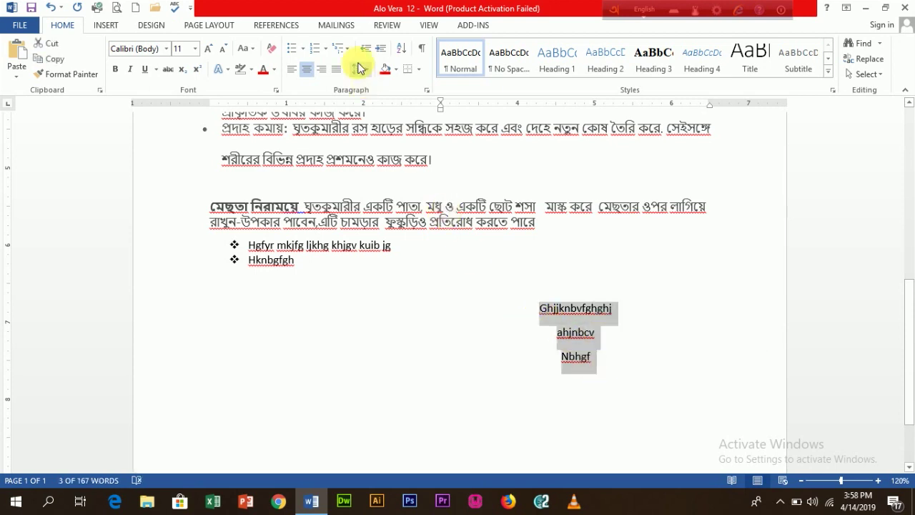
pyautogui.click(401, 48)
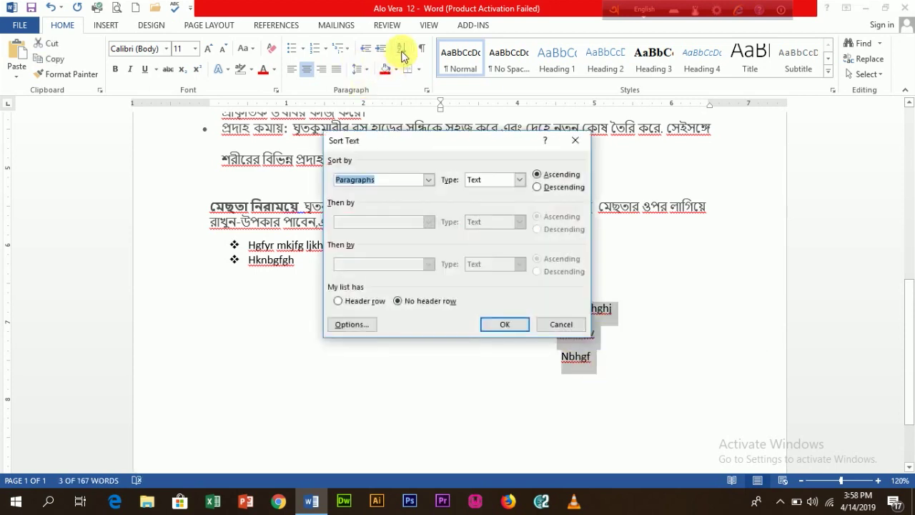
pyautogui.click(505, 325)
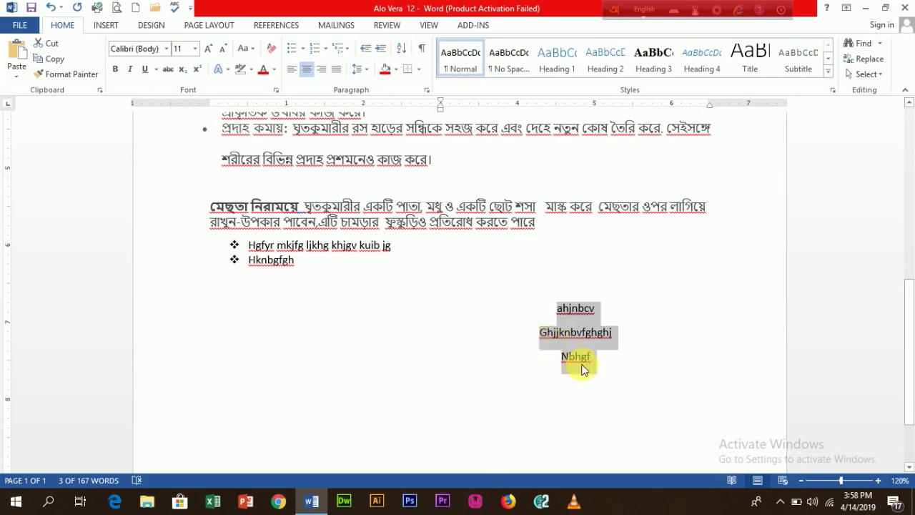
pyautogui.click(402, 50)
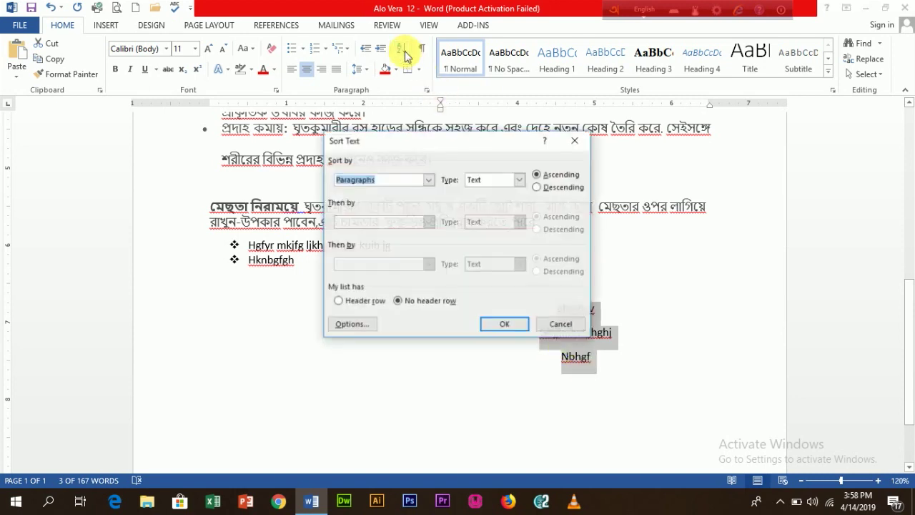
pyautogui.click(537, 188)
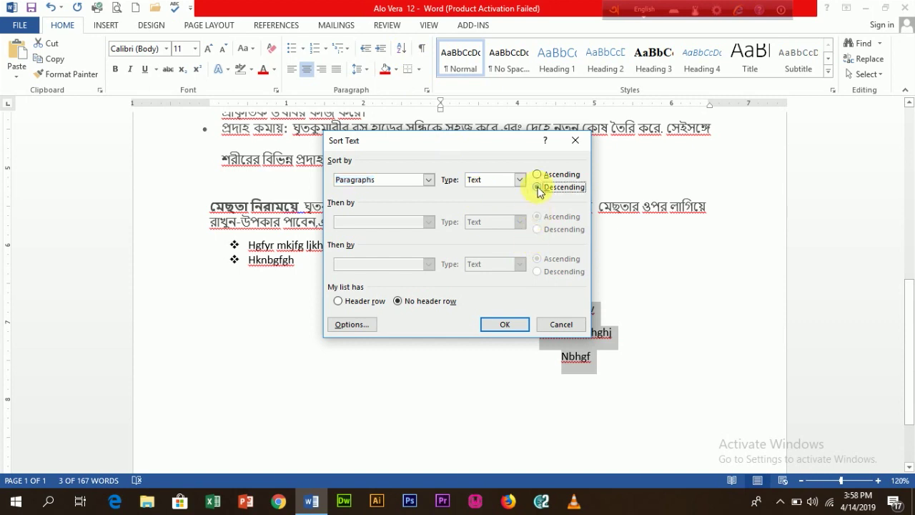
pyautogui.click(520, 326)
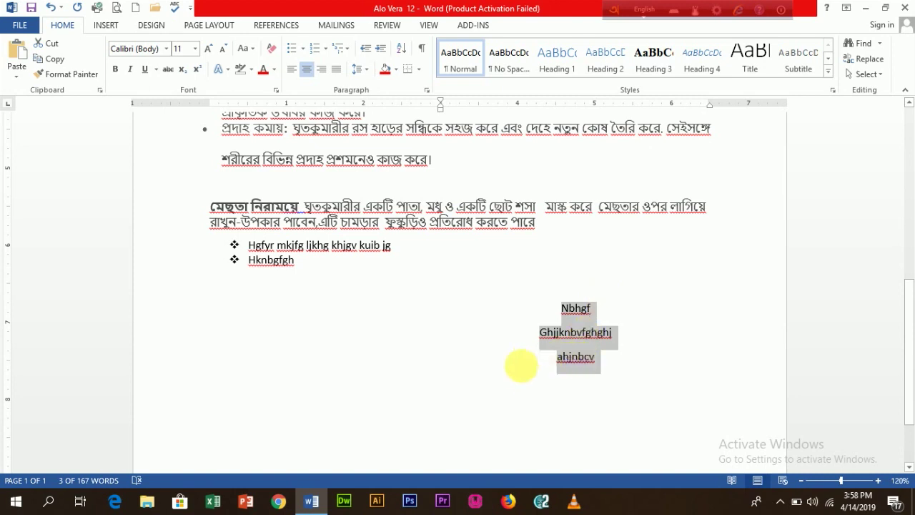
pyautogui.click(419, 70)
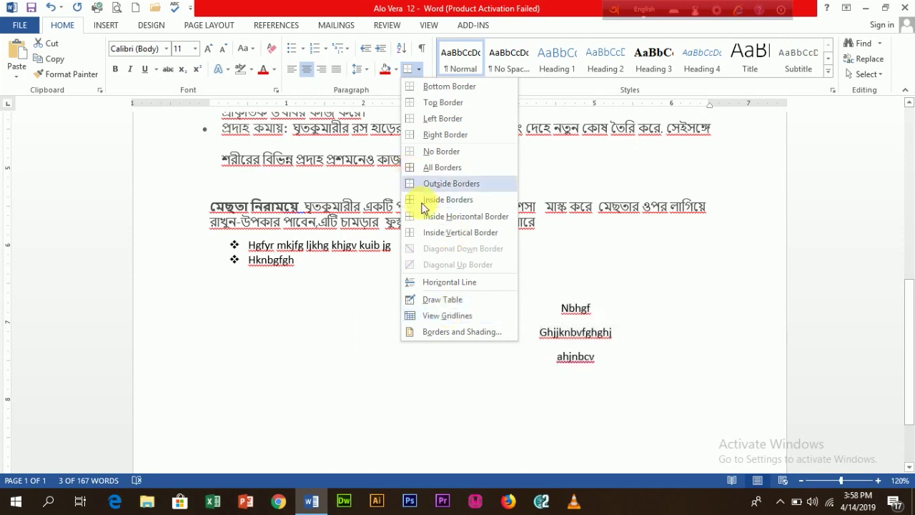
pyautogui.click(525, 218)
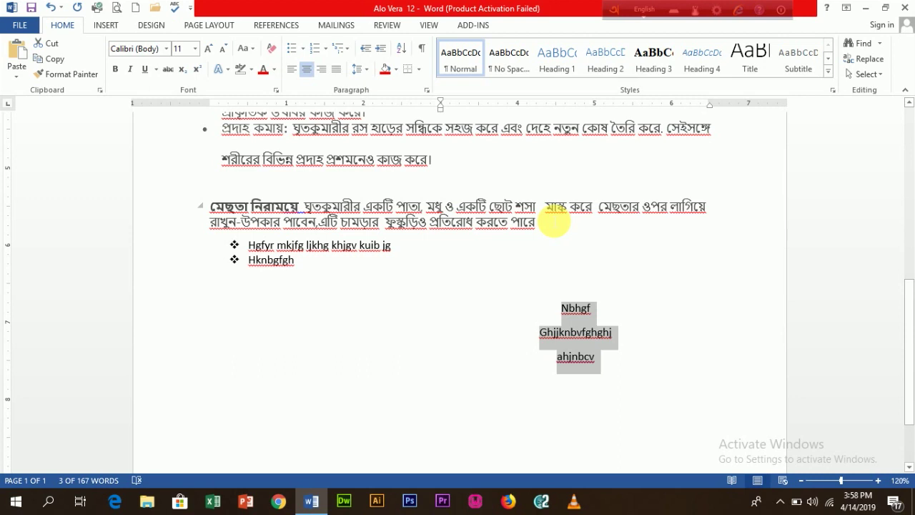
pyautogui.click(418, 69)
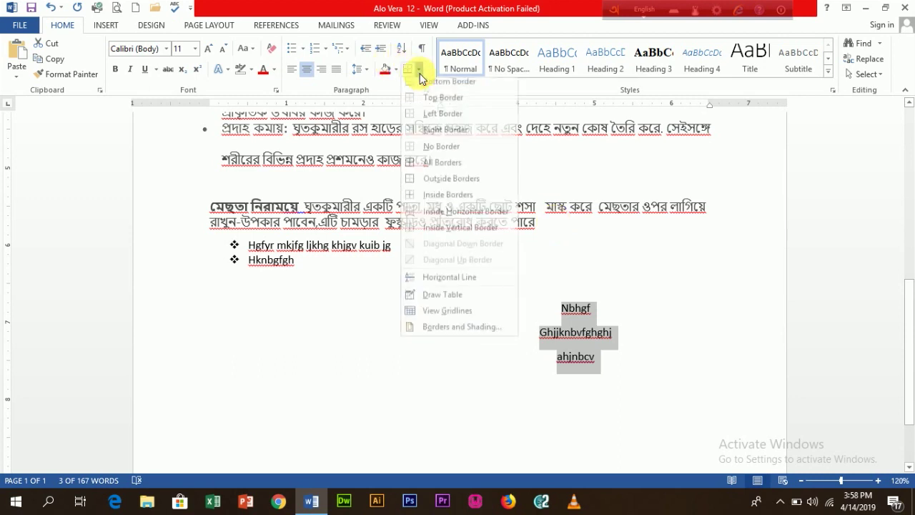
pyautogui.click(538, 212)
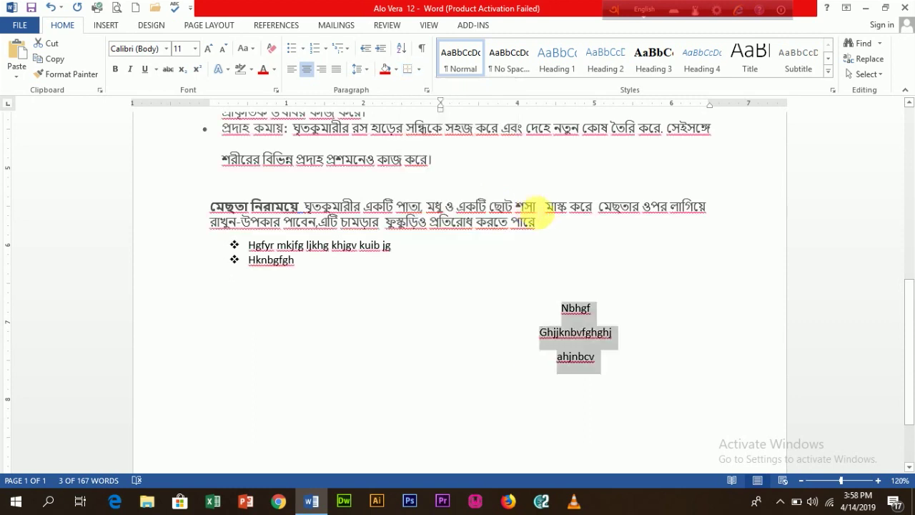